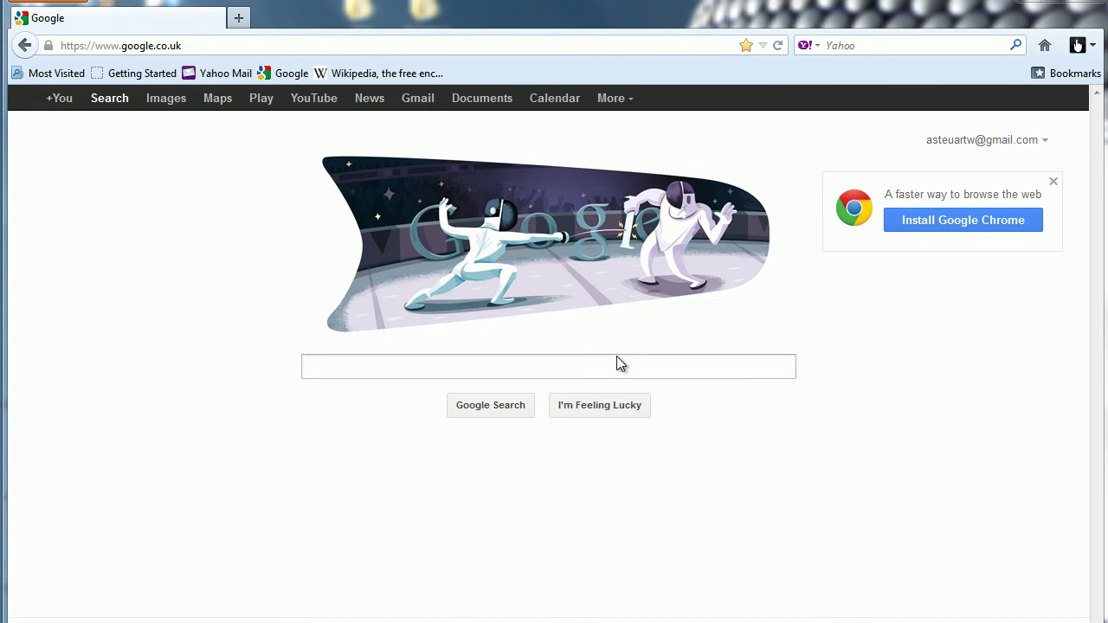
Google 'maya parent master' and open the paolodominici.com animation tools site
left_click(505, 371)
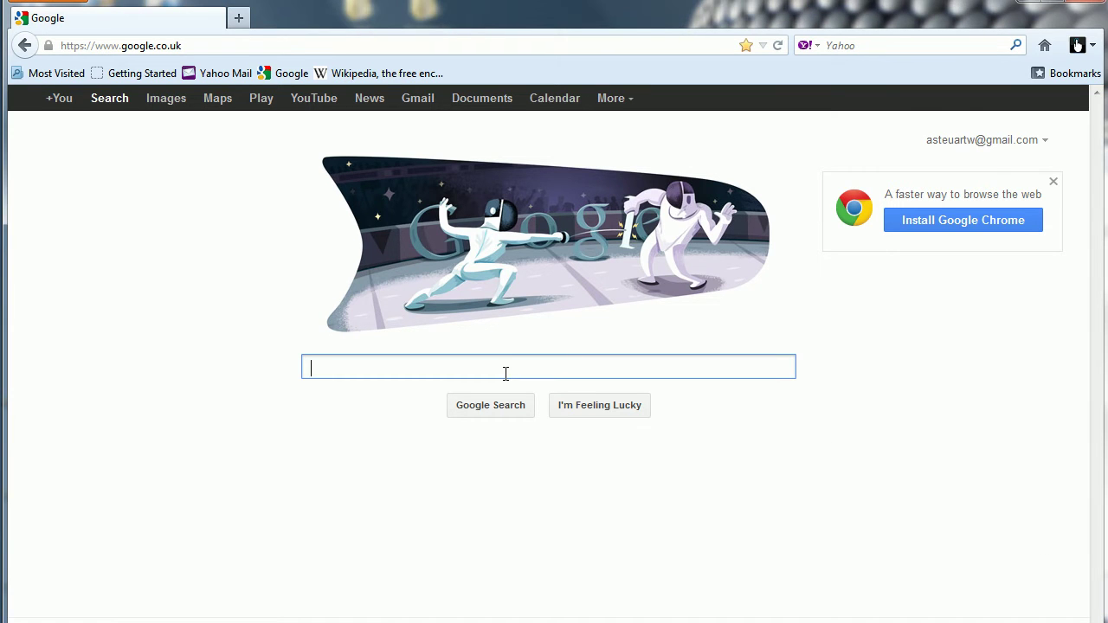
type("m")
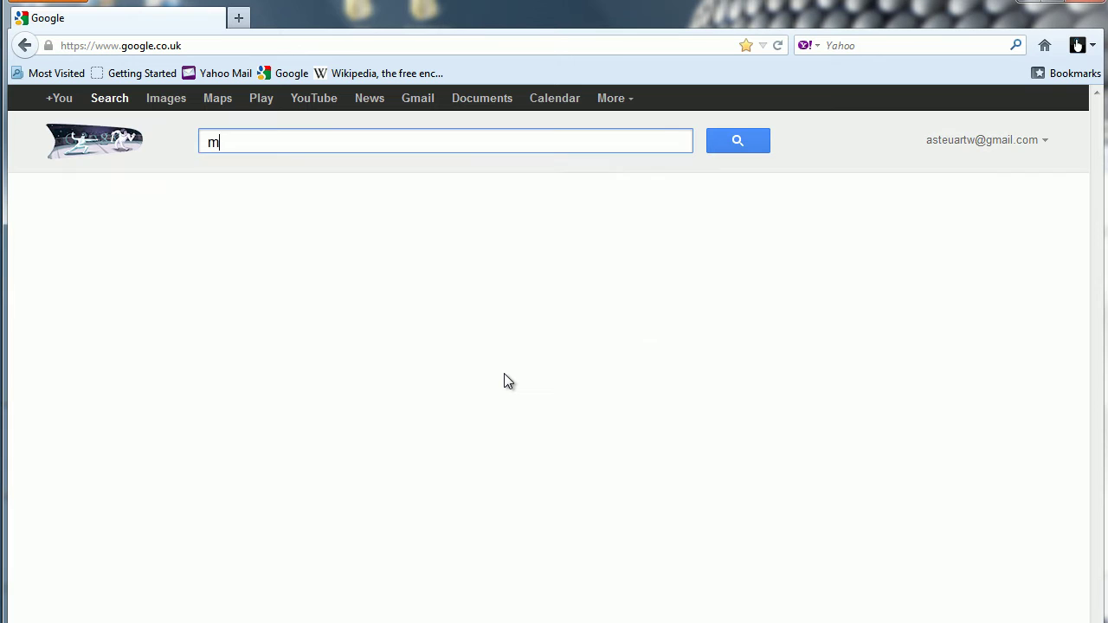
type("aya")
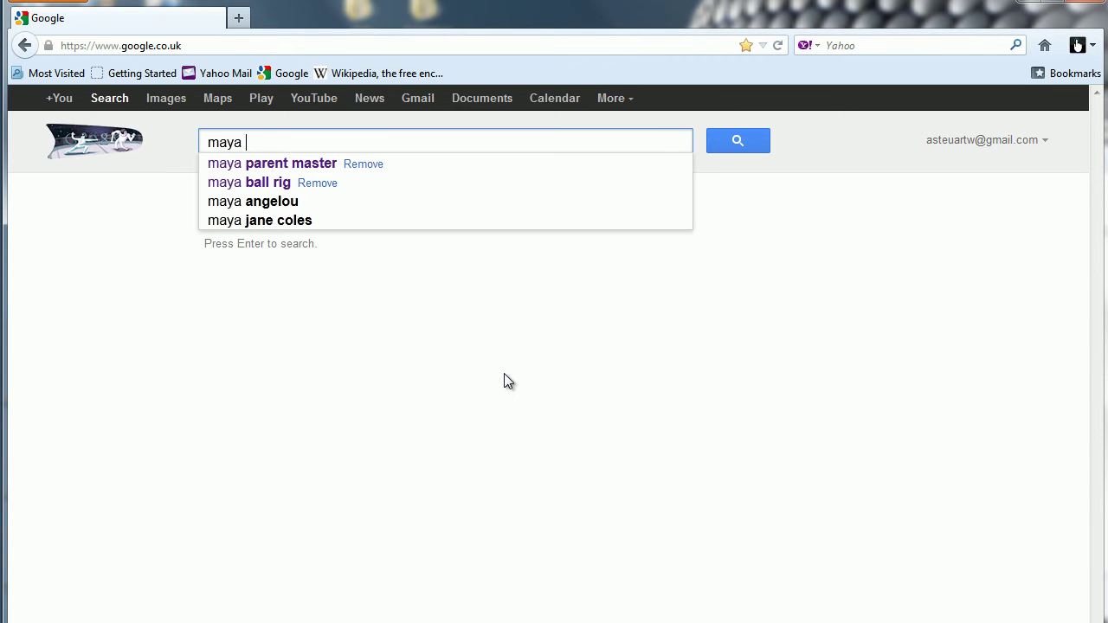
left_click(273, 163)
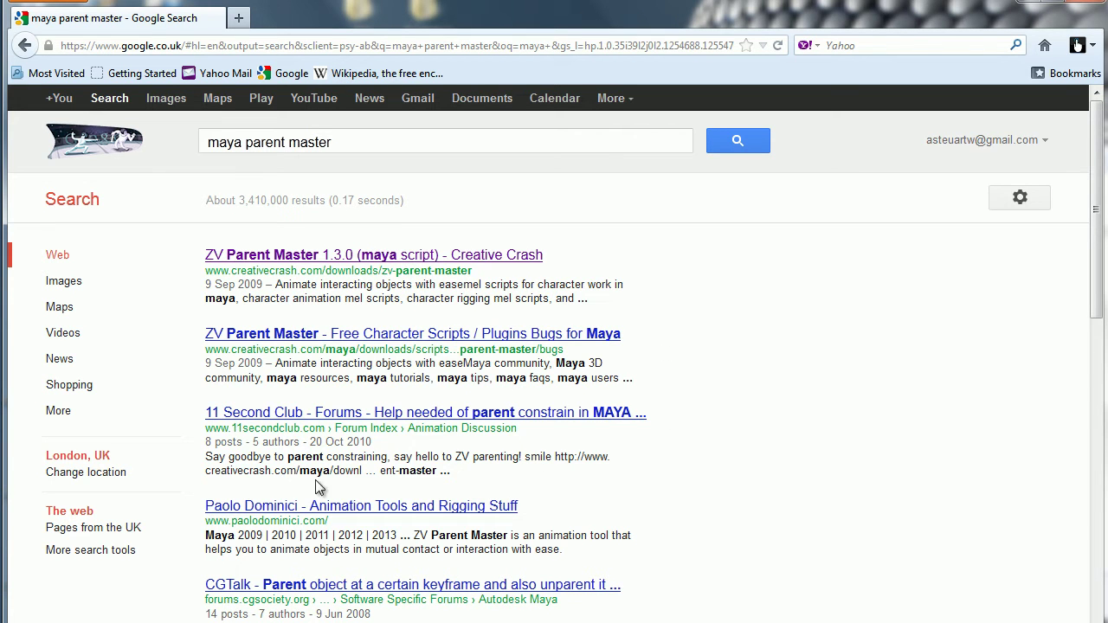
mouse_move(361, 506)
left_click(285, 510)
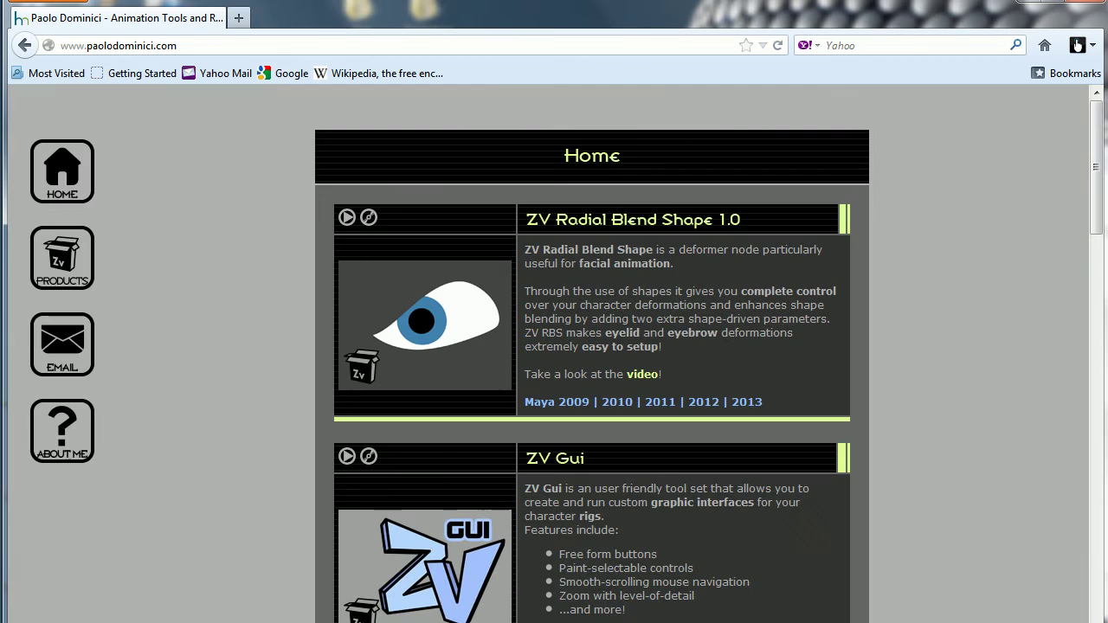
Open the CreativeCrash download page for ZV Parent Master 1.3 from the author's site
mouse_move(1094, 147)
left_mouse_down()
mouse_move(1097, 181)
mouse_move(1067, 264)
left_mouse_up()
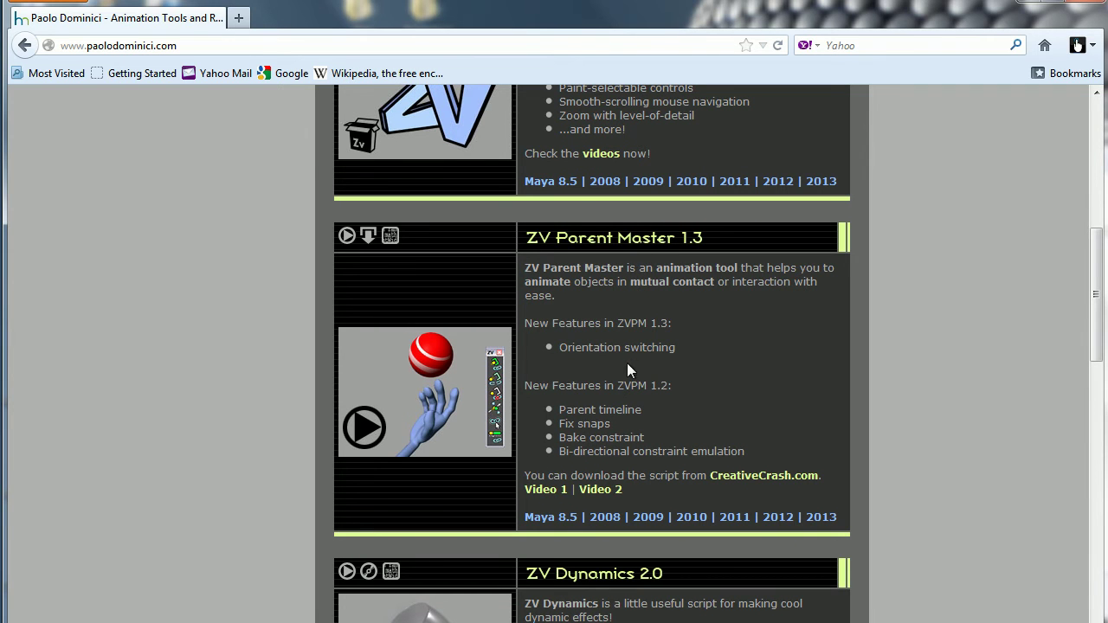
left_click(742, 485)
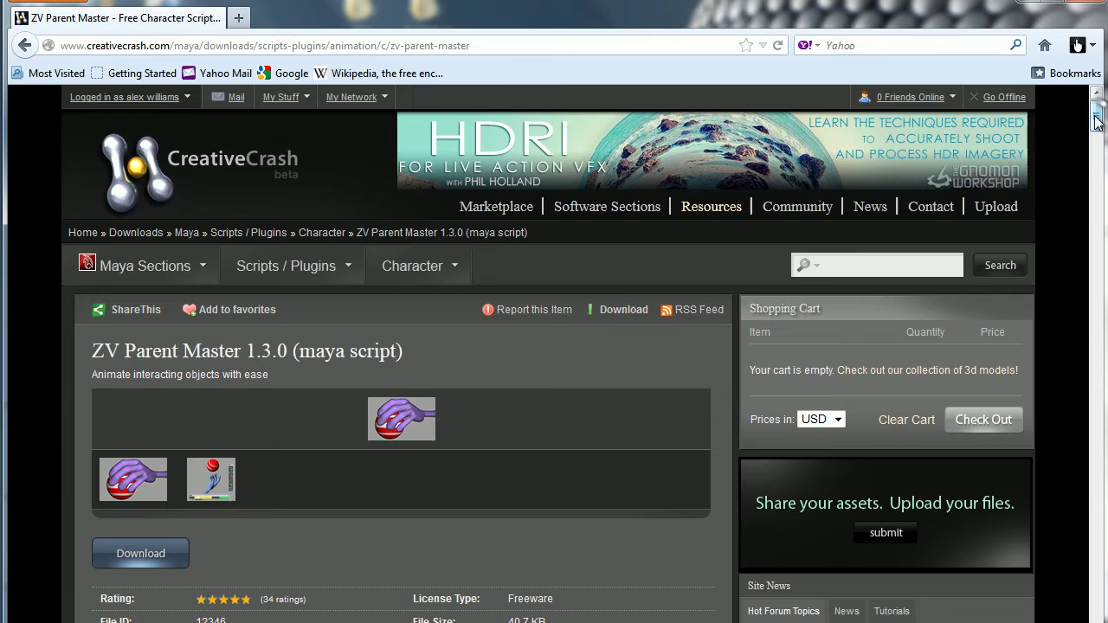
left_click_drag(1096, 122, 1095, 131)
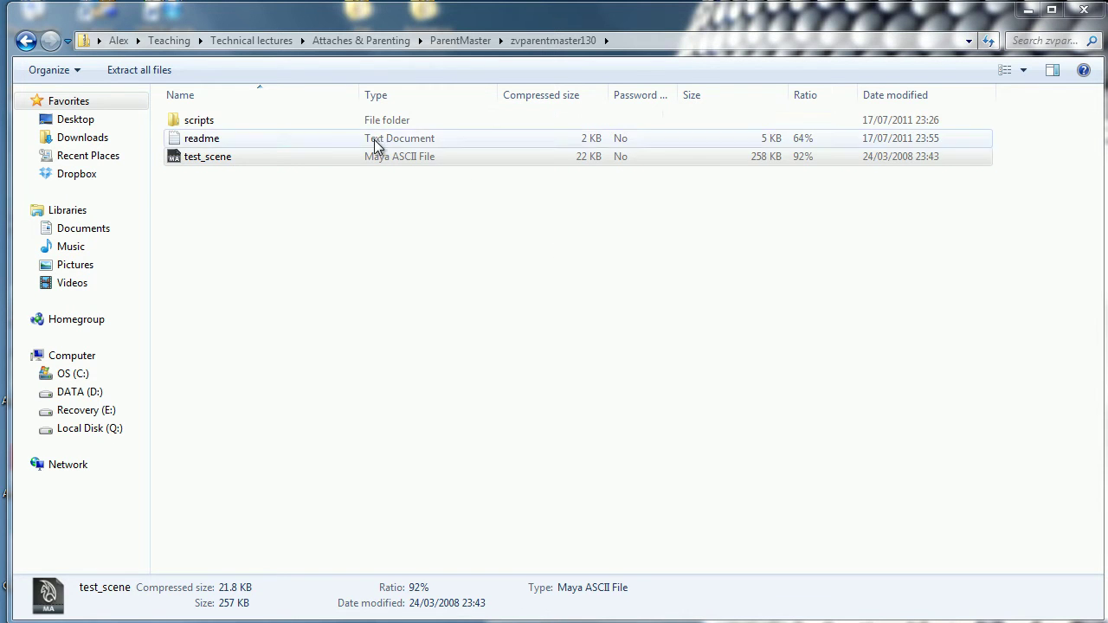
Open test_scene from the zvparentmaster130 archive in Maya
left_click(222, 160)
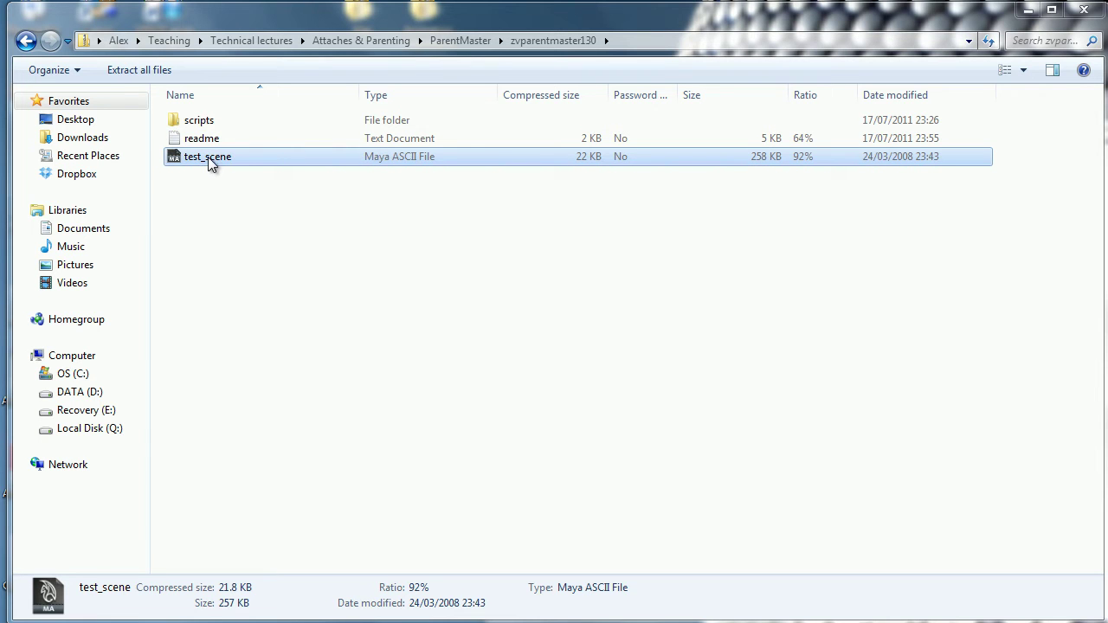
double_click(215, 157)
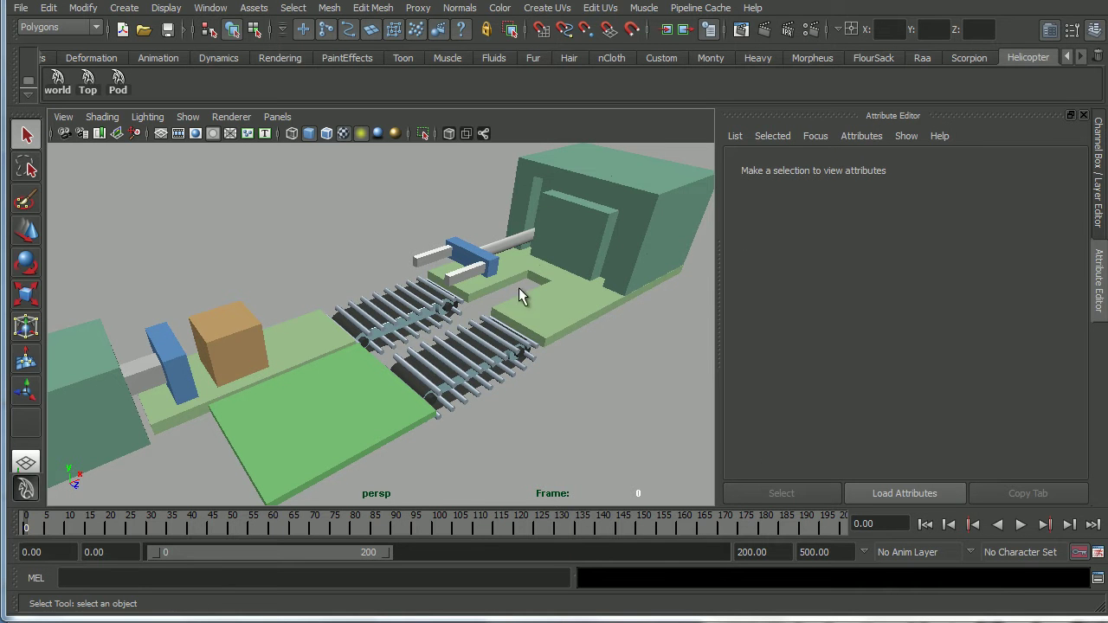
Show the Channel Box and orbit the persp view around the conveyor
left_click(1098, 192)
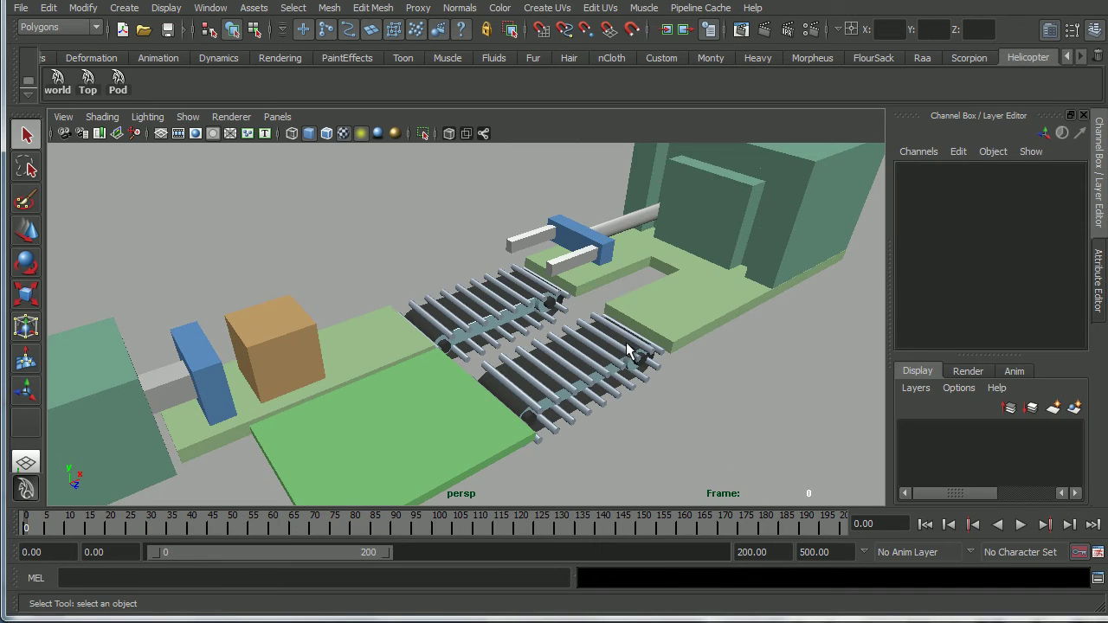
scroll(599, 368, "down", 3)
left_click_drag(599, 368, 565, 386, "alt")
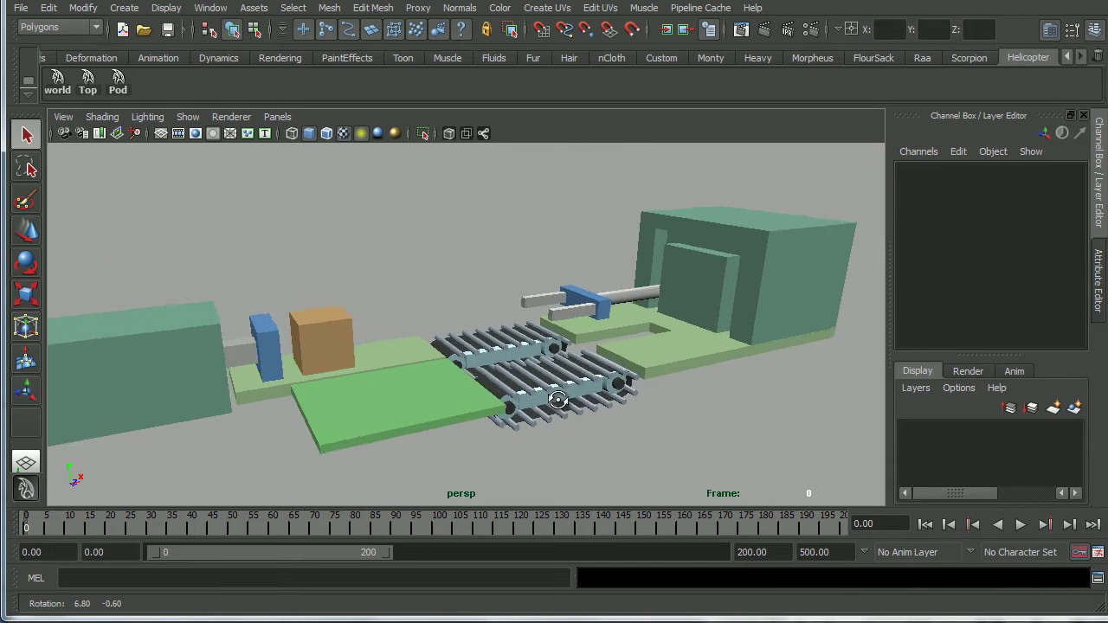
left_click_drag(565, 385, 532, 412, "alt")
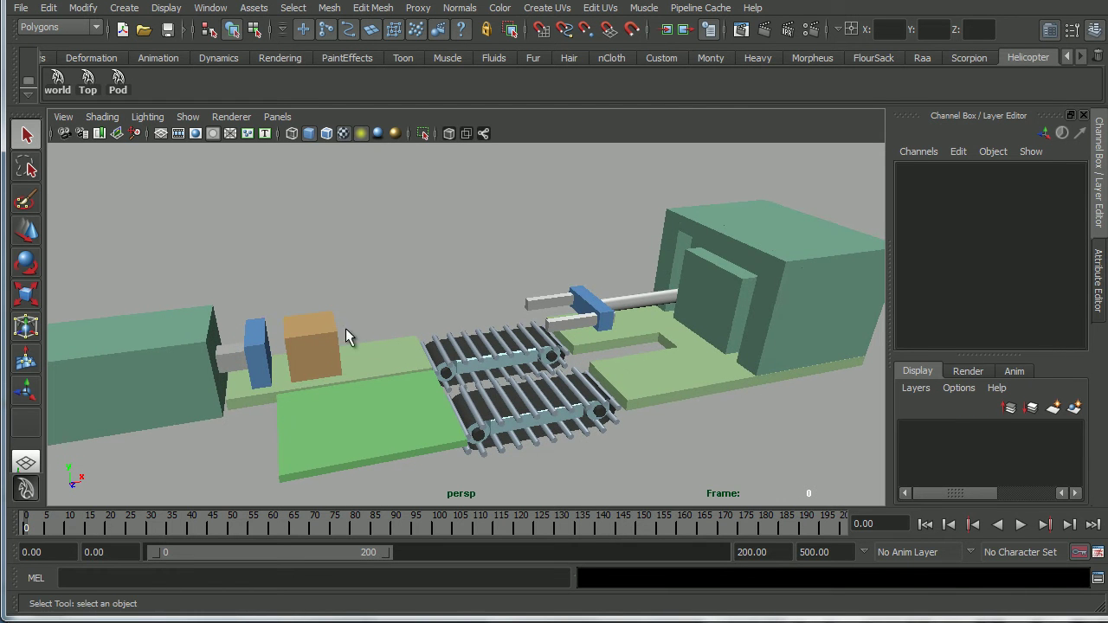
Play the conveyor animation, then select the Package box and scrub back
left_click(1021, 525)
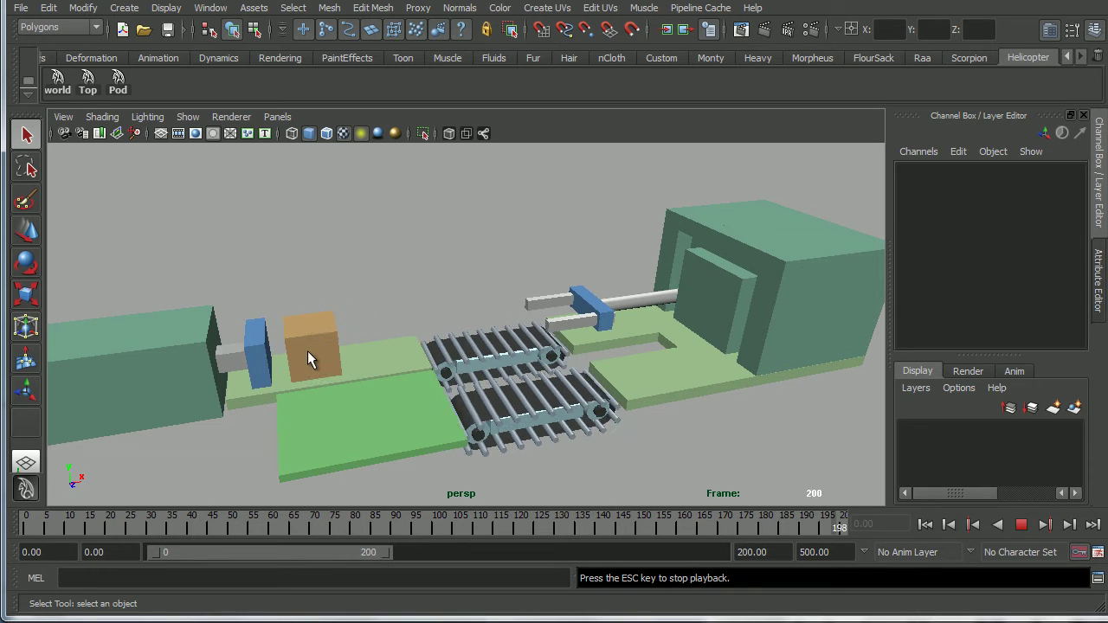
key("Escape")
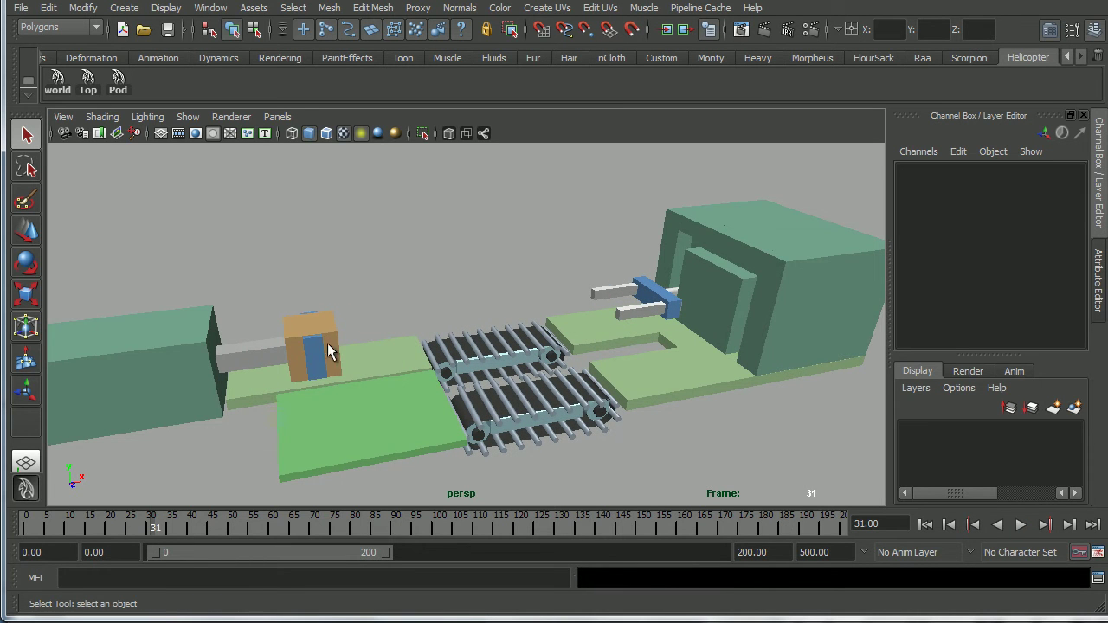
left_click(338, 366)
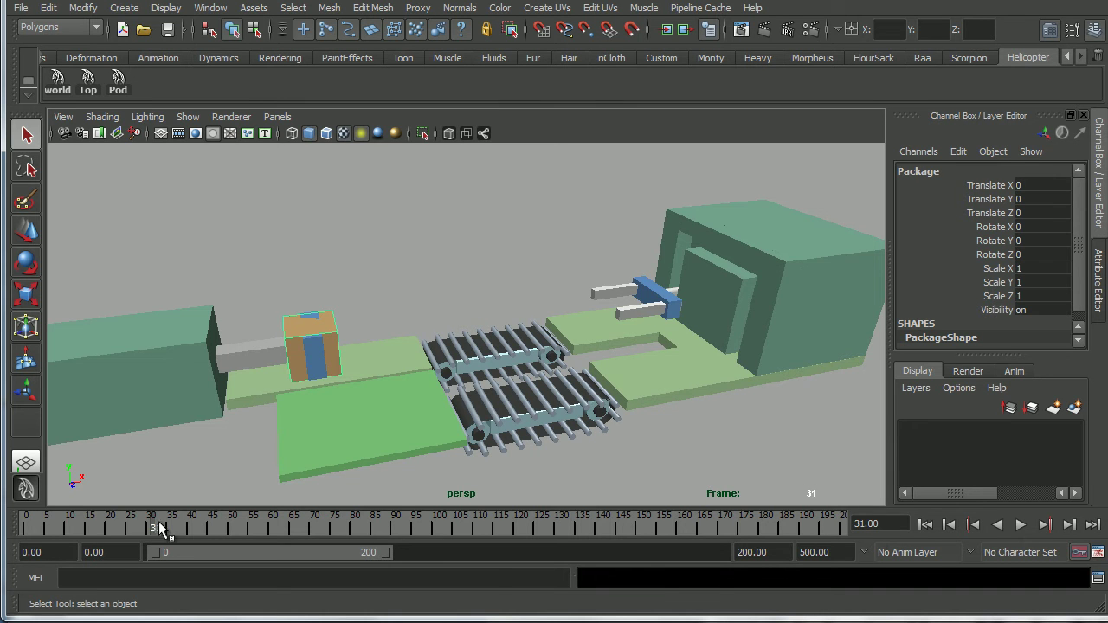
mouse_move(154, 527)
left_mouse_down()
mouse_move(100, 526)
mouse_move(128, 527)
left_mouse_up()
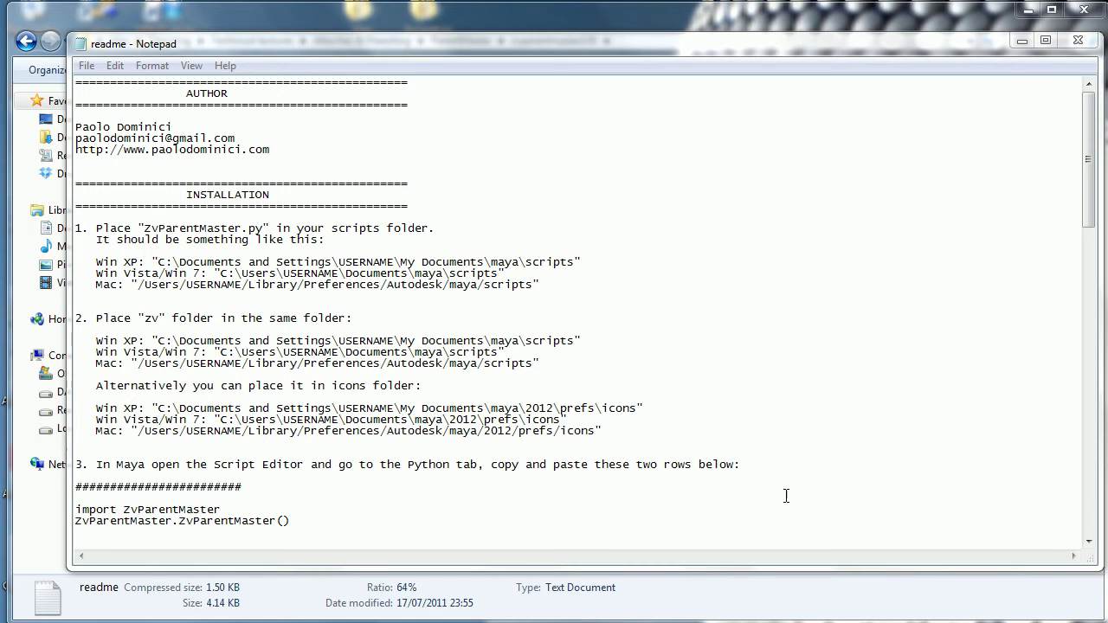
Move the readme Notepad window slightly left
left_click_drag(621, 43, 585, 40)
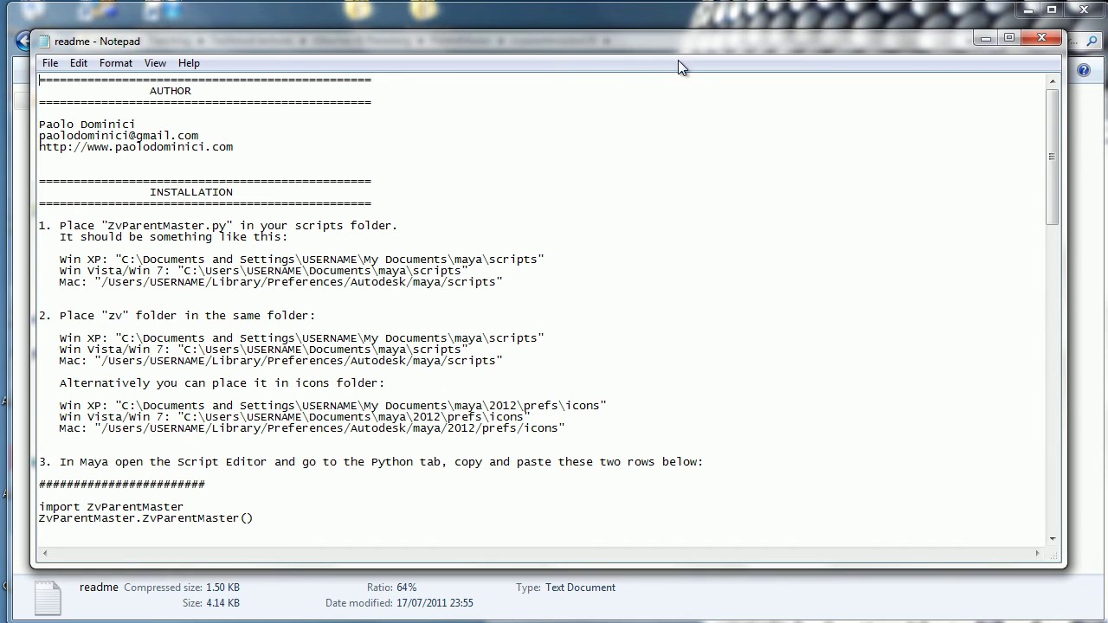
Copy ZvParentMaster.py from the archive's scripts folder
left_click(984, 37)
left_click(258, 124)
double_click(256, 124)
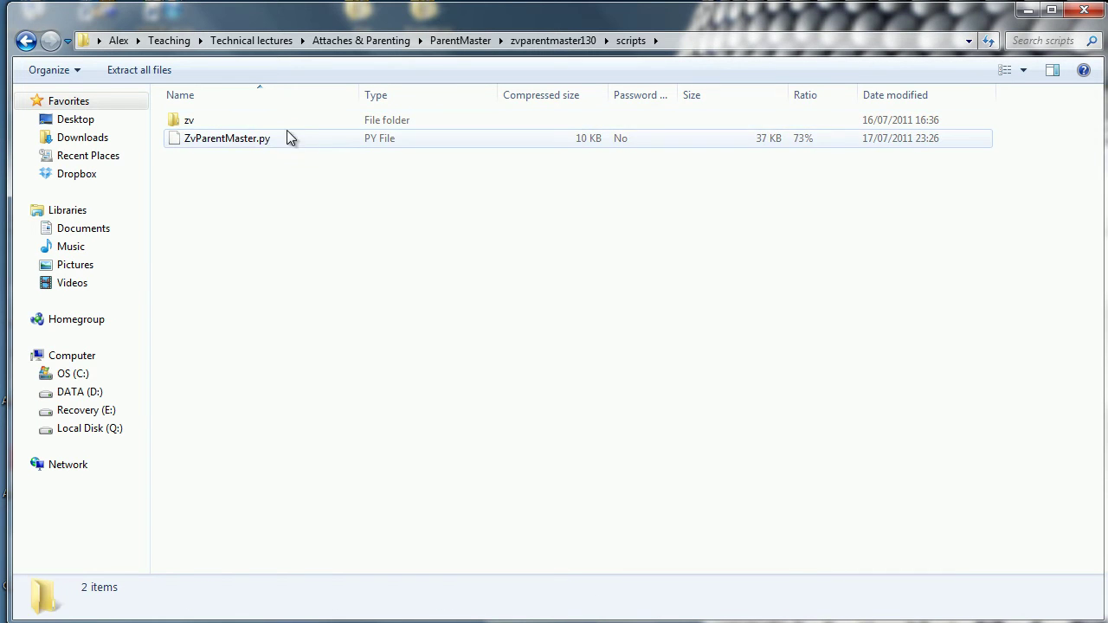
left_click(251, 145)
right_click(247, 139)
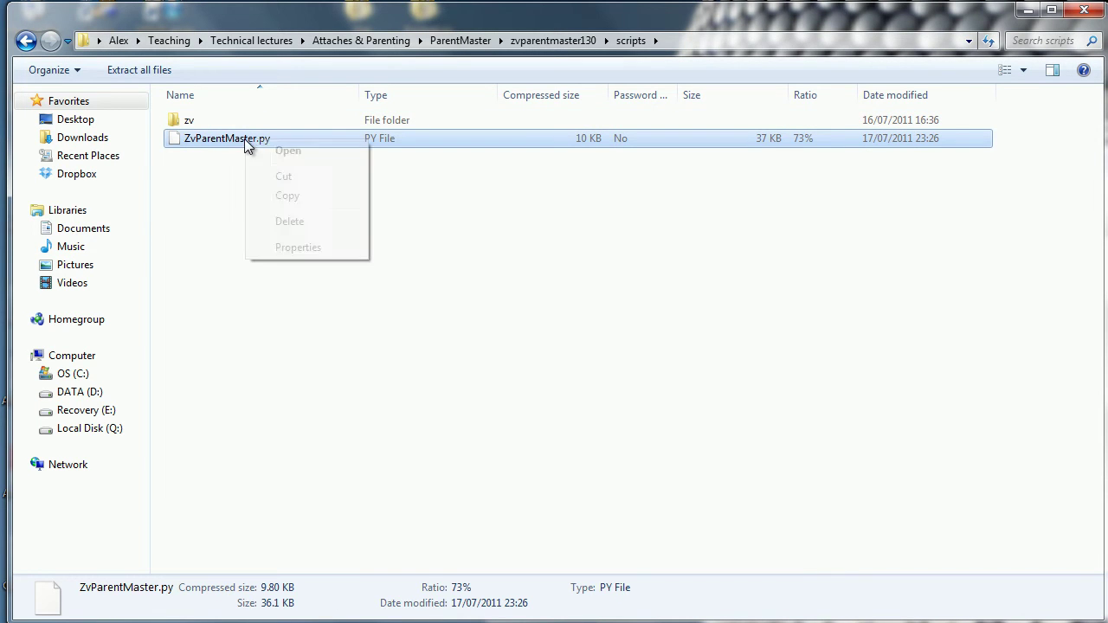
left_click(289, 195)
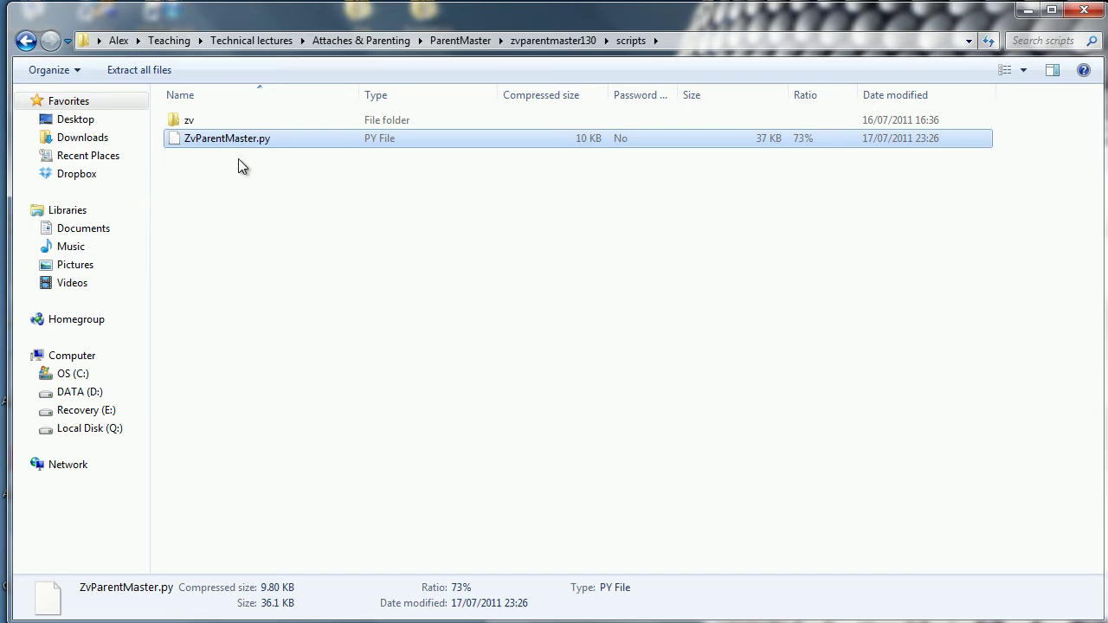
Paste ZvParentMaster.py into Documents\maya\scripts
left_click(78, 230)
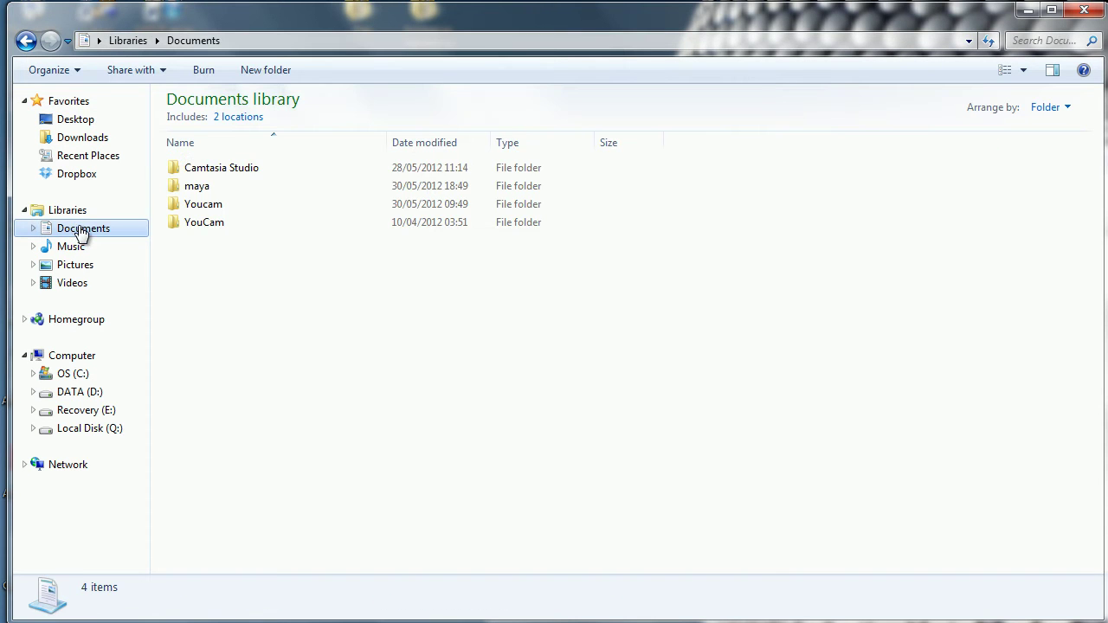
double_click(226, 185)
left_click(234, 205)
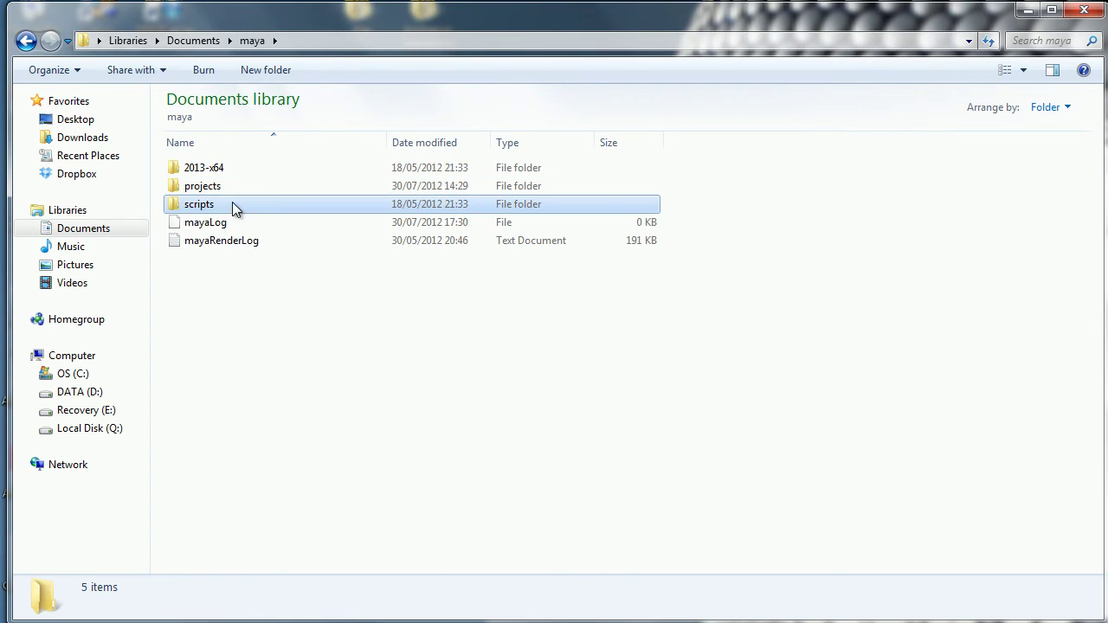
key("F2")
double_click(187, 207)
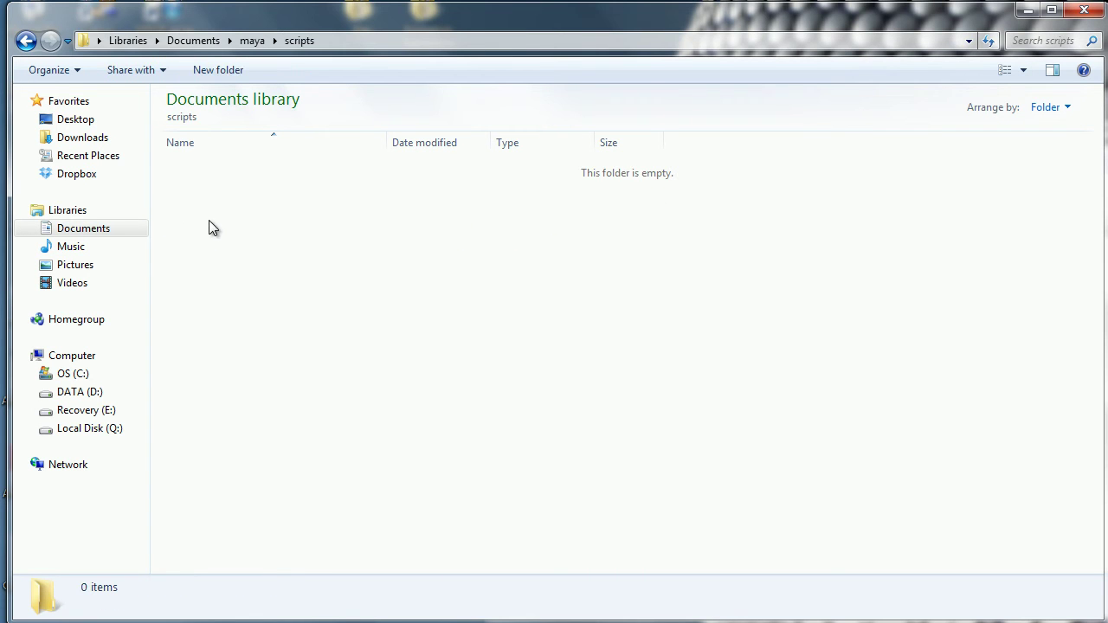
key("ctrl+v")
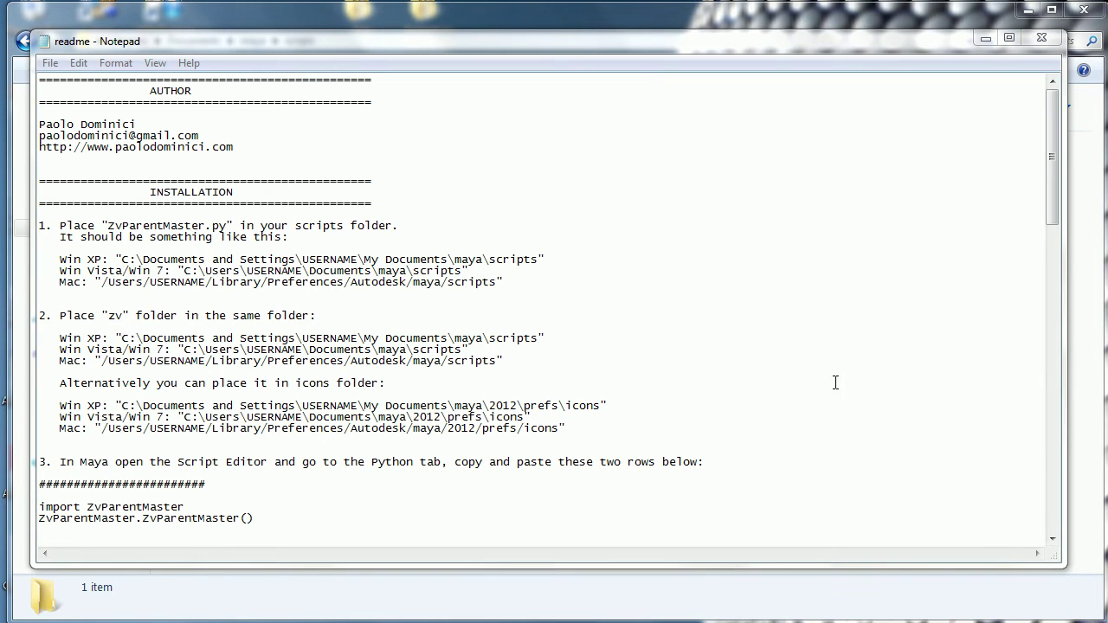
Close the readme and return to the archive's scripts folder
left_click_drag(640, 40, 640, 55)
key("alt+F4")
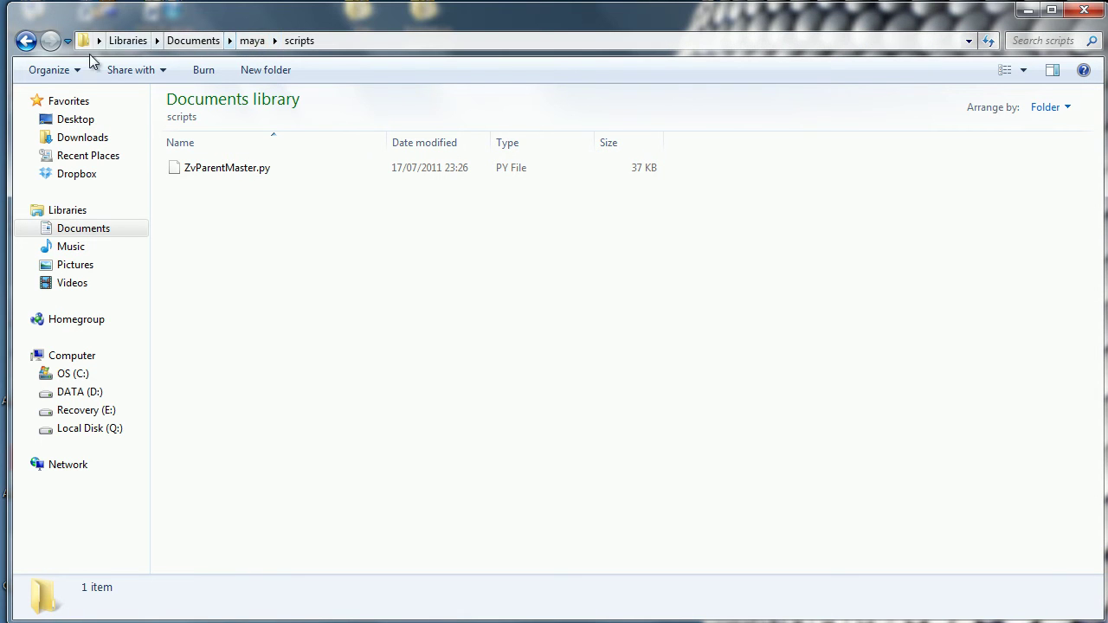
left_click(26, 41)
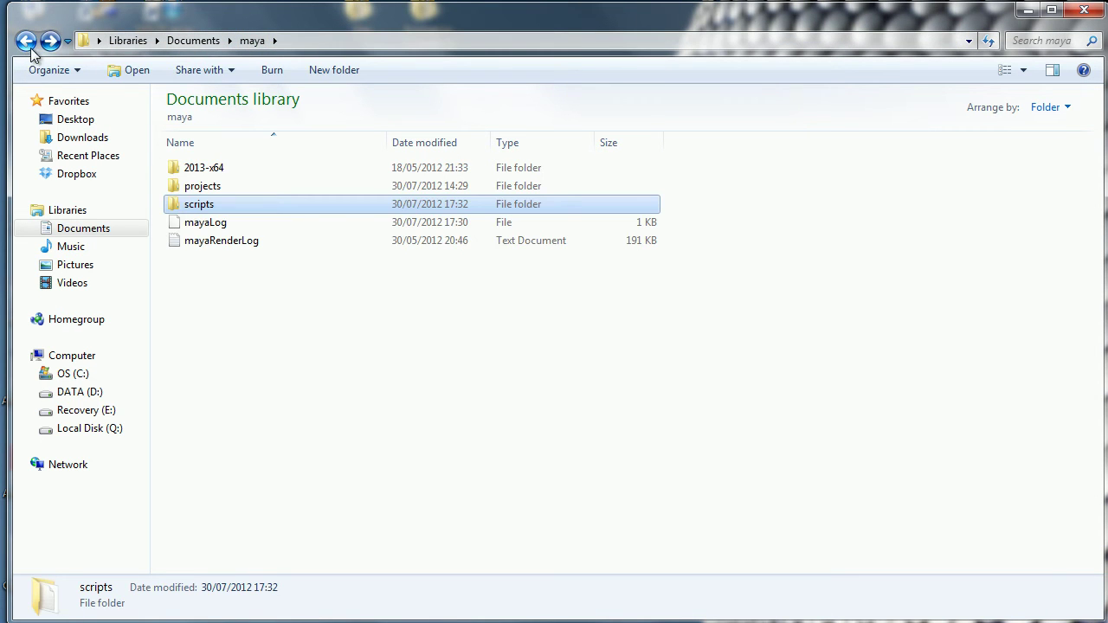
left_click(26, 41)
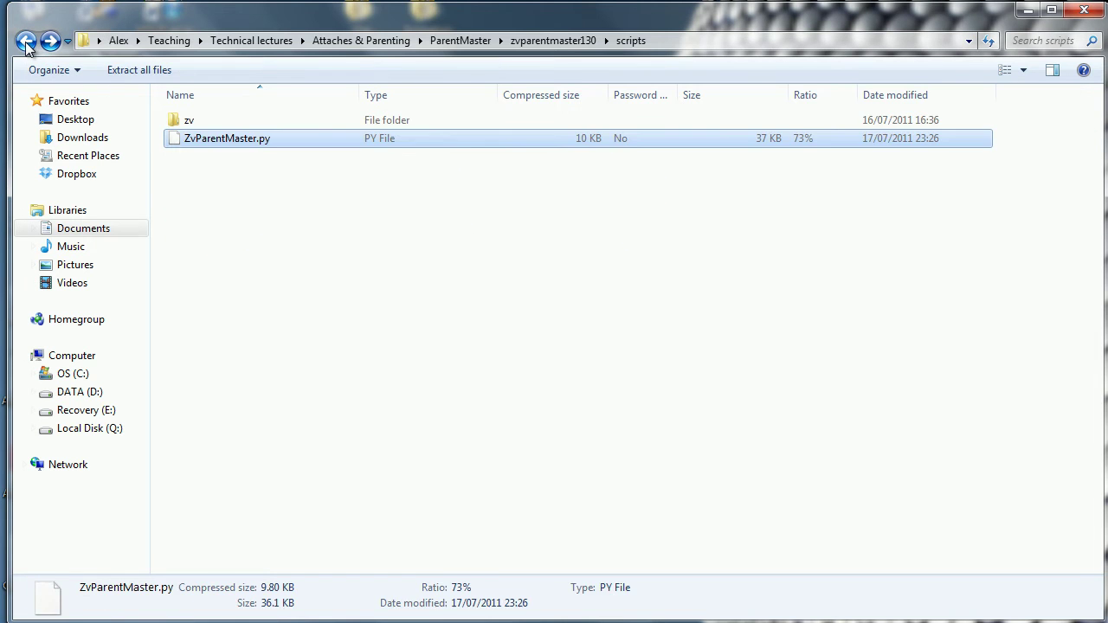
left_click(26, 40)
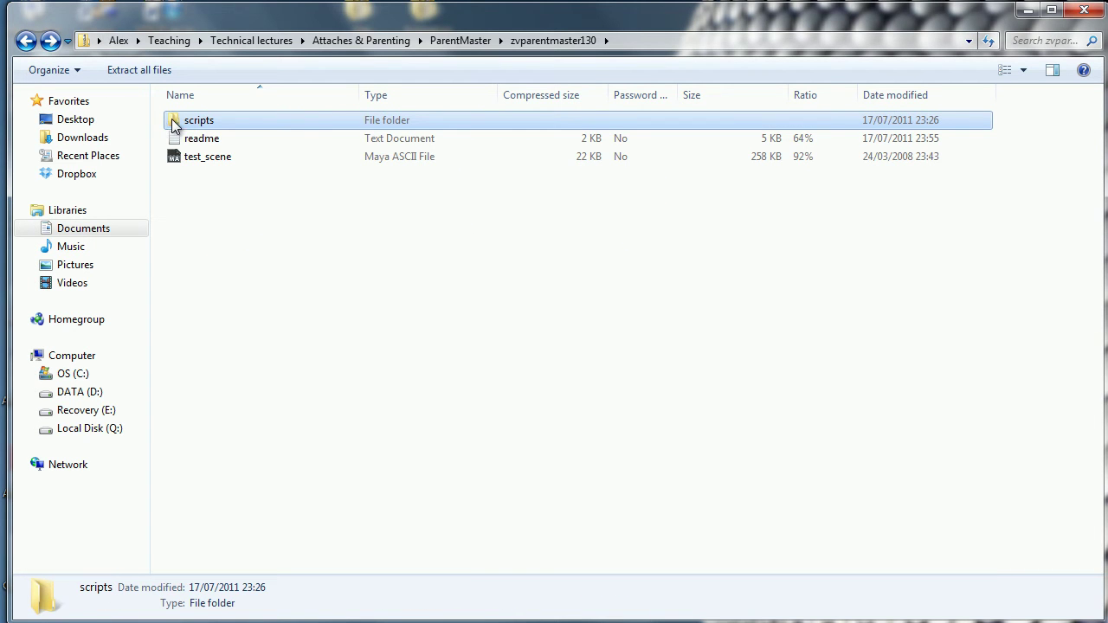
double_click(174, 124)
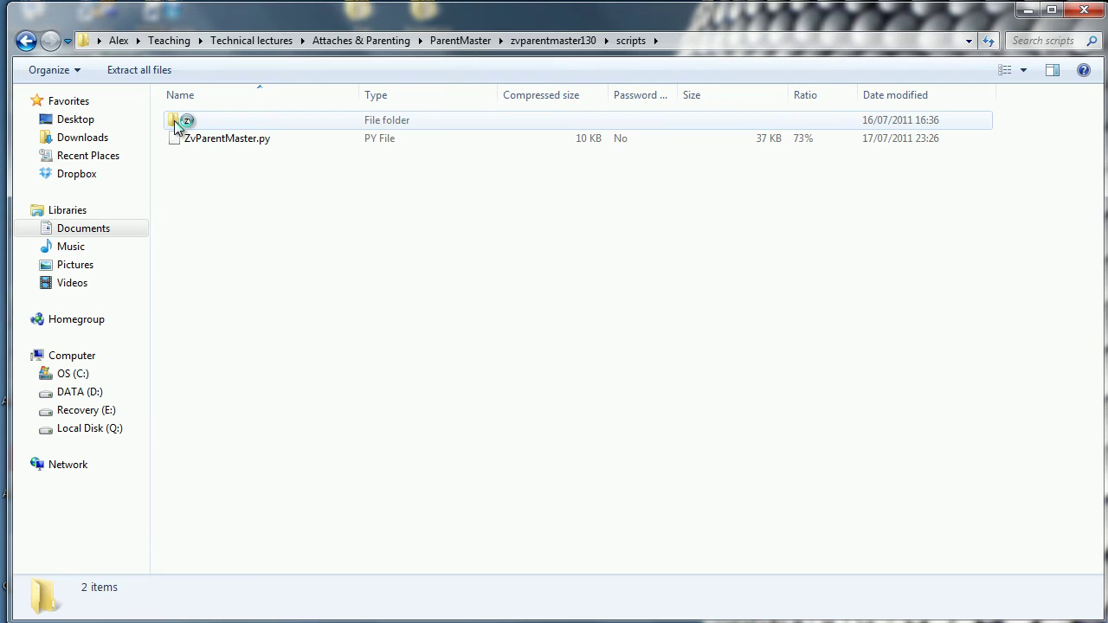
Copy the zv folder and open Documents\maya\scripts to receive it
left_click(174, 122)
right_click(174, 122)
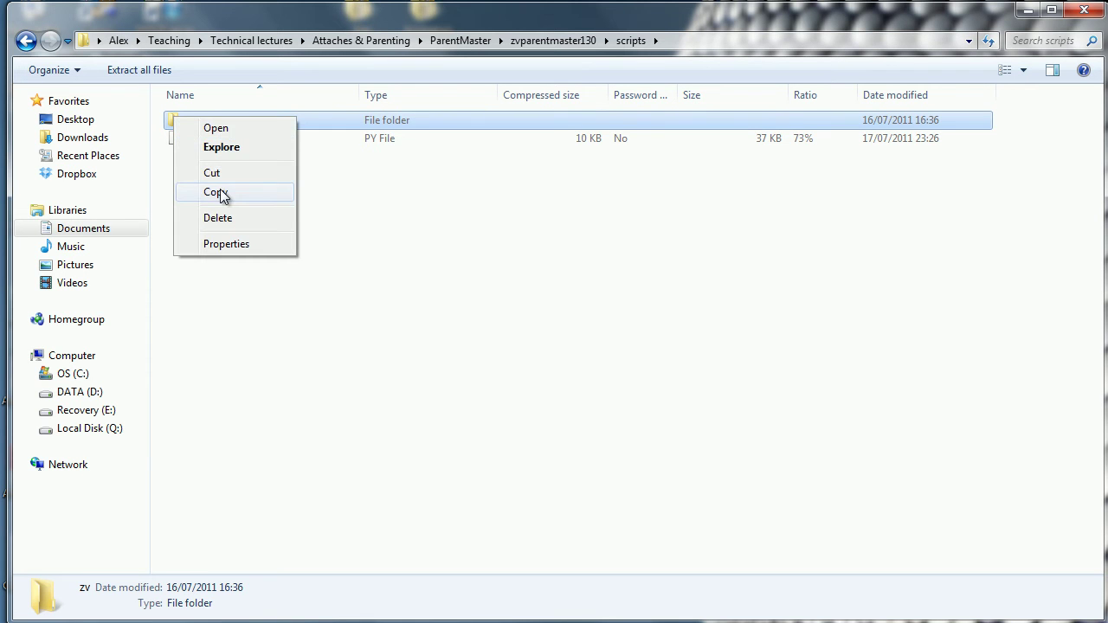
left_click(220, 191)
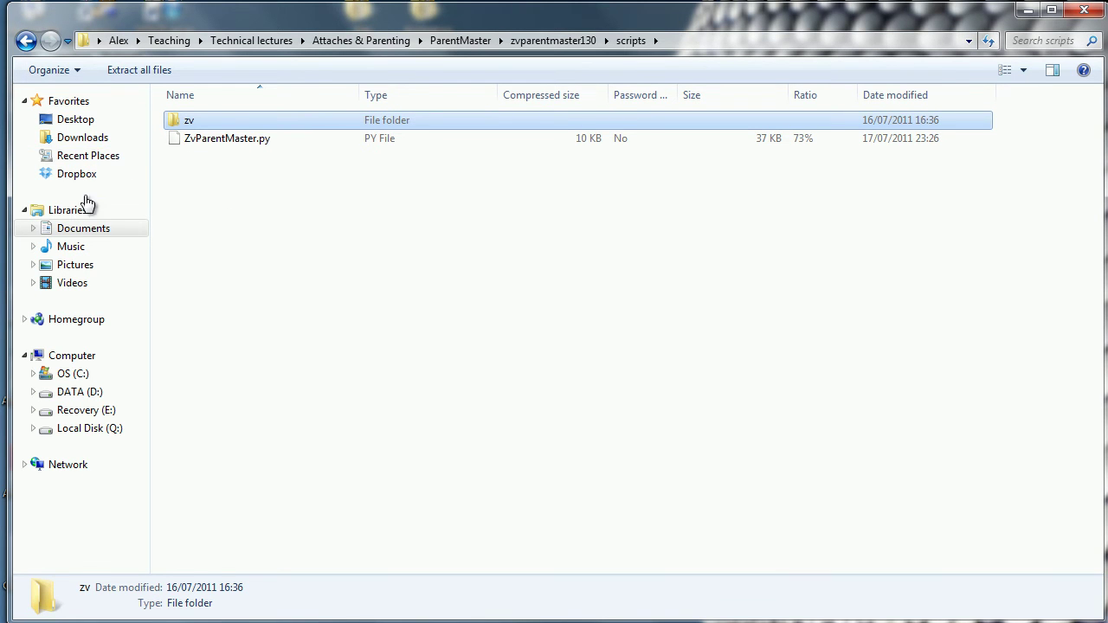
left_click(84, 230)
double_click(198, 187)
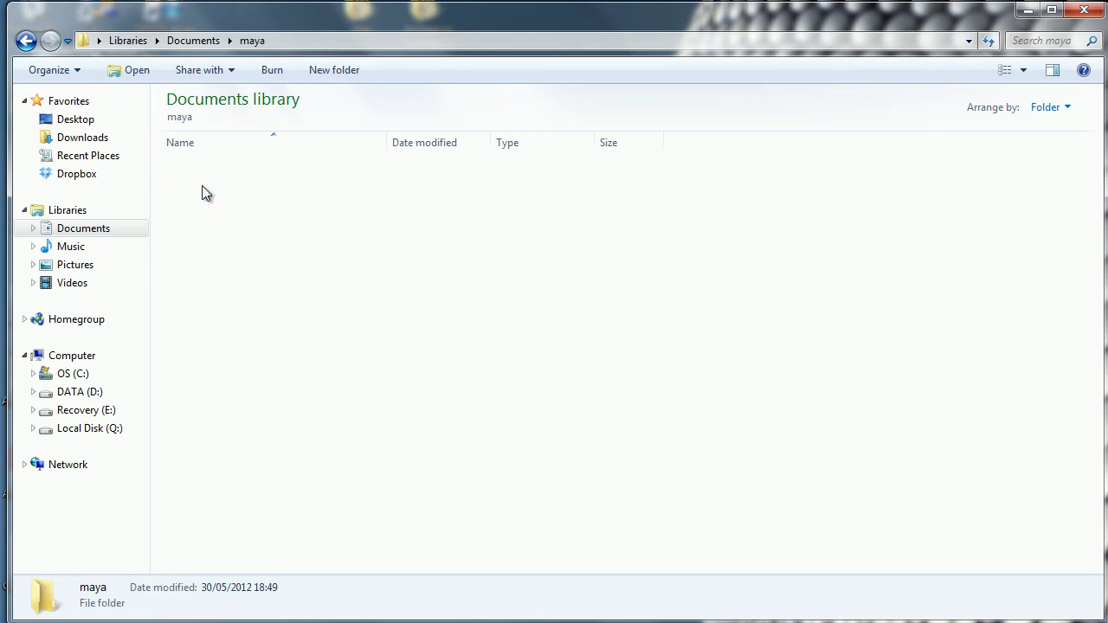
left_click(217, 206)
double_click(216, 206)
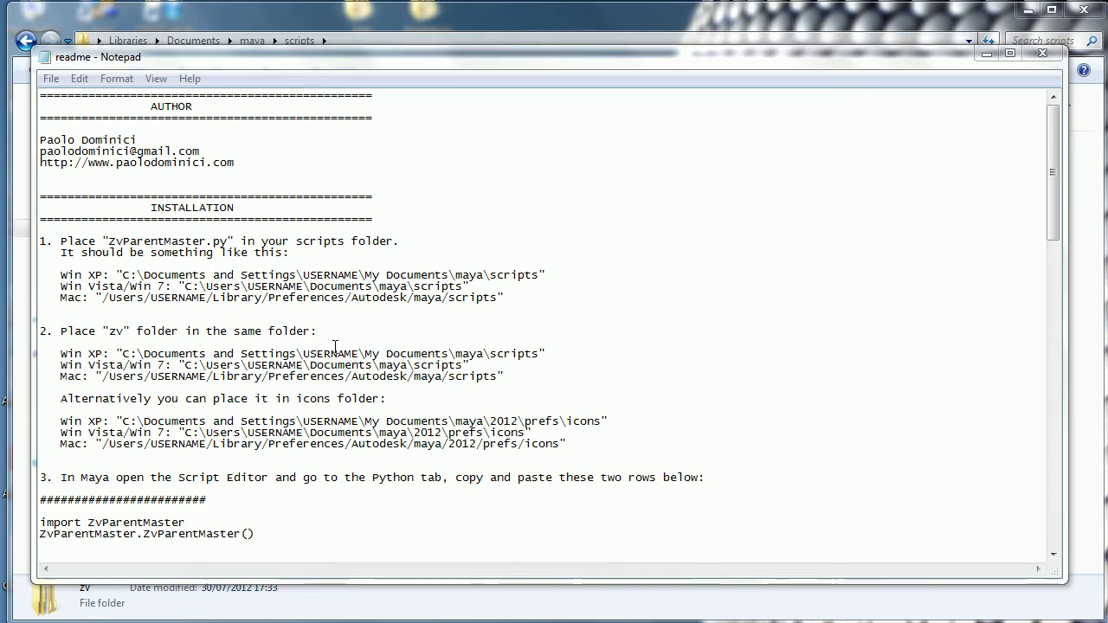
Copy the two ZvParentMaster Python lines under the readme's step 3
left_click_drag(1054, 214, 1055, 249)
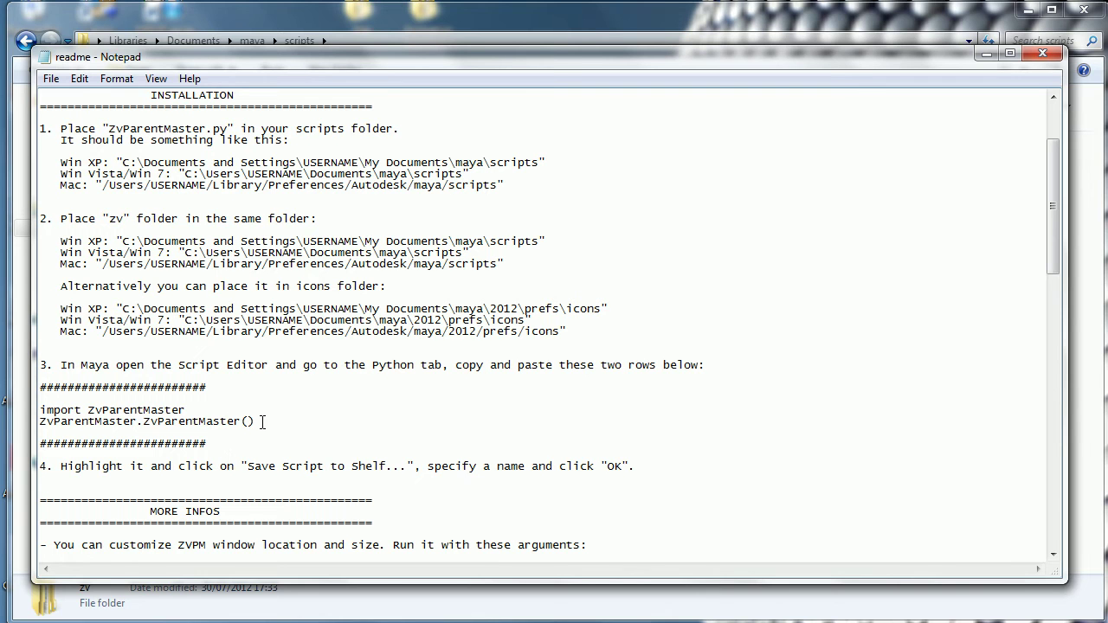
left_click_drag(269, 423, 37, 410)
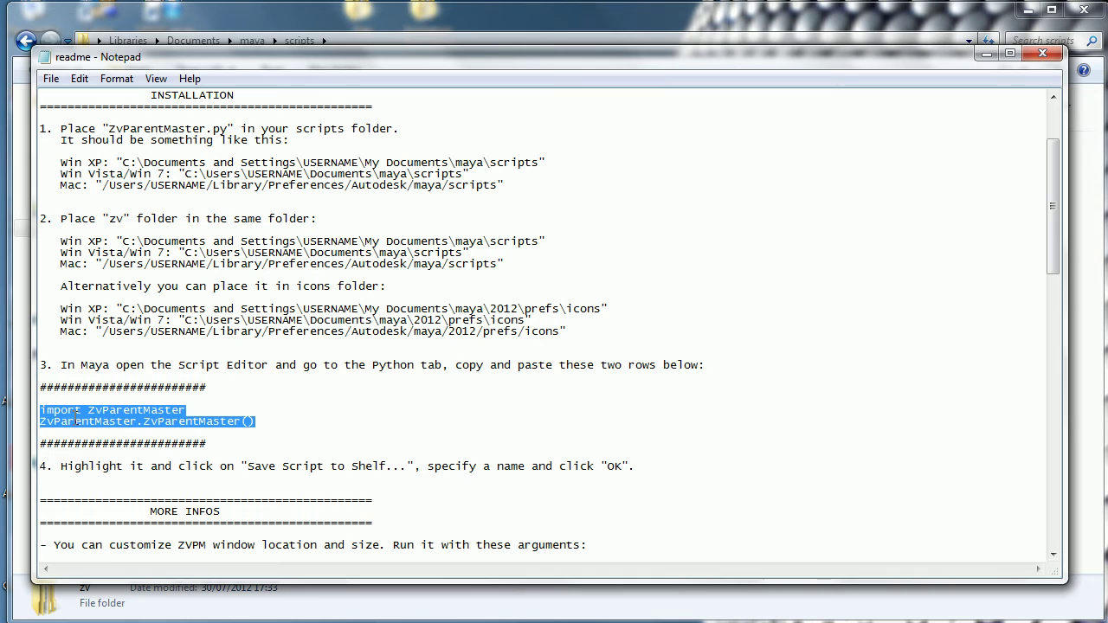
key("ctrl+c")
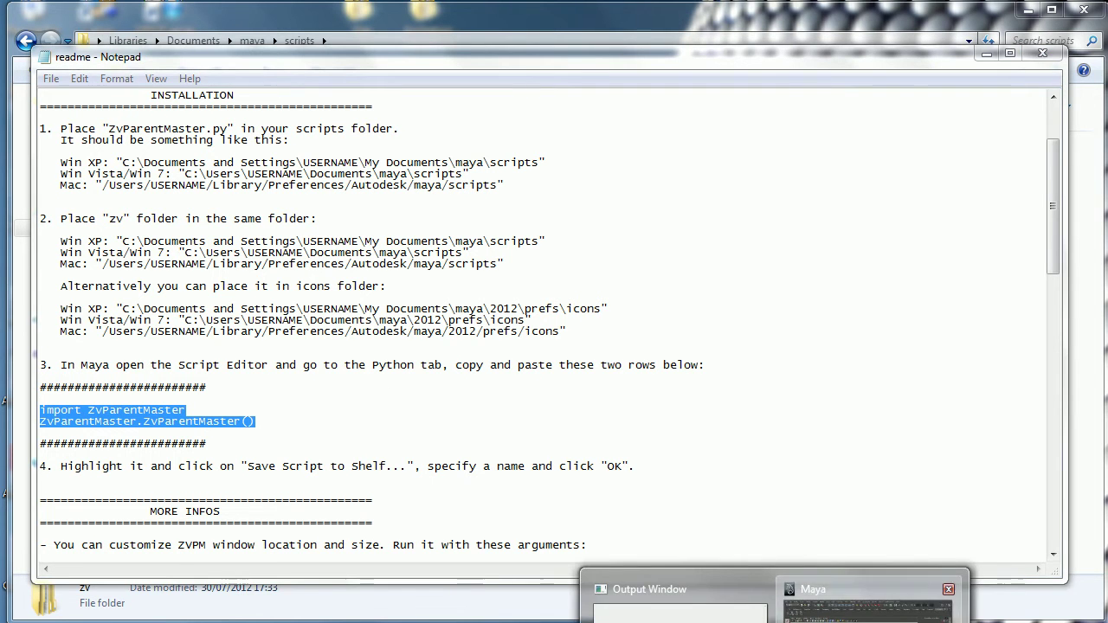
Paste the two ZvParentMaster lines into the Script Editor's Python tab
left_click(844, 601)
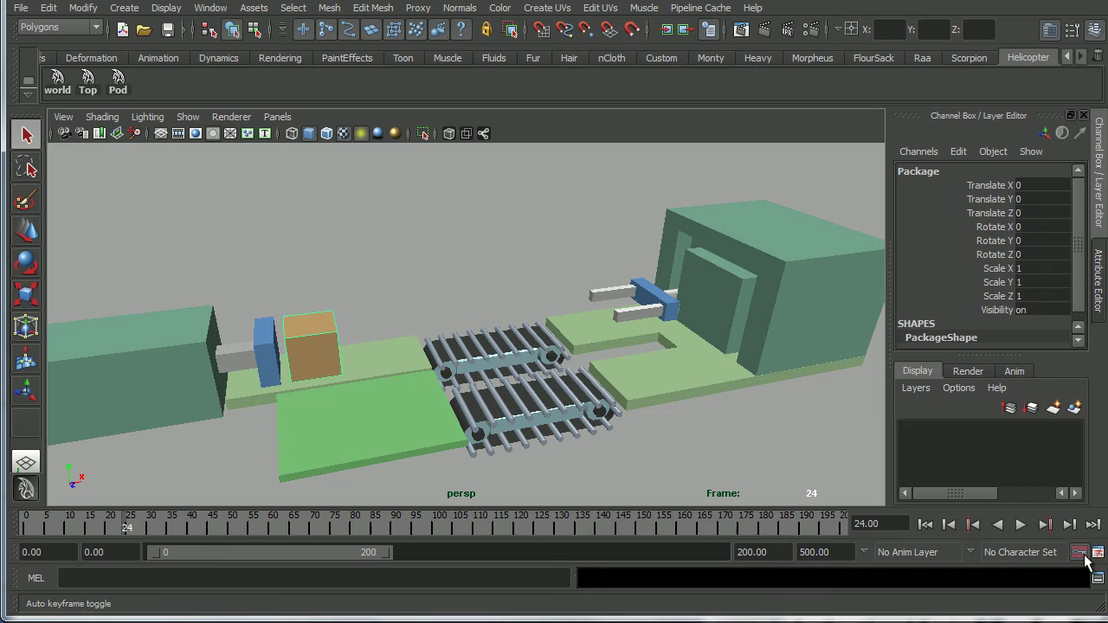
left_click(1098, 579)
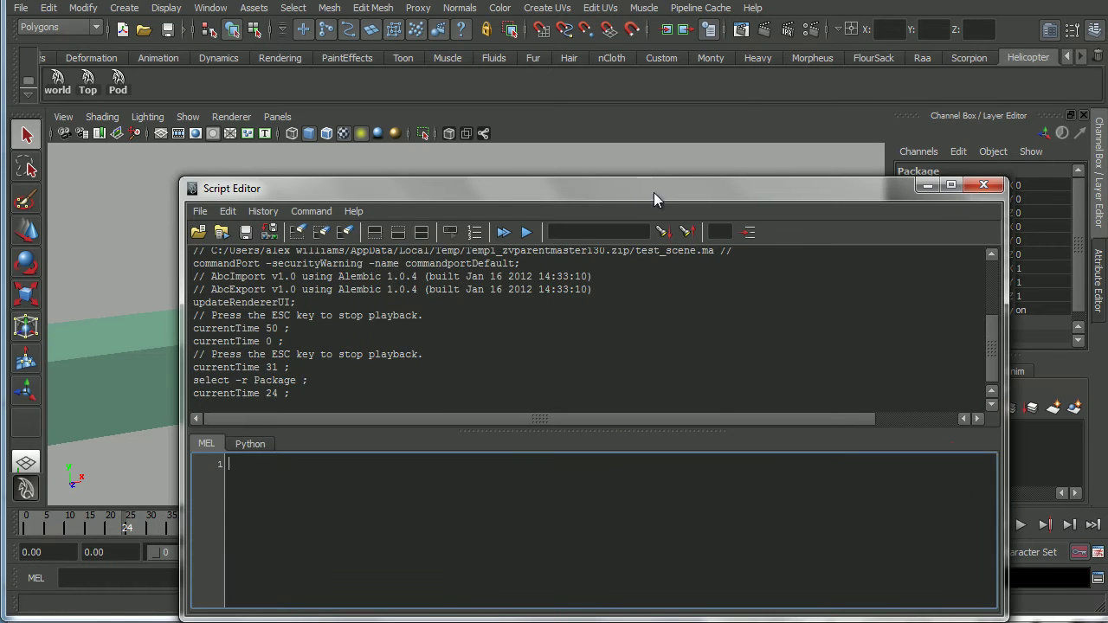
left_click_drag(654, 192, 580, 115)
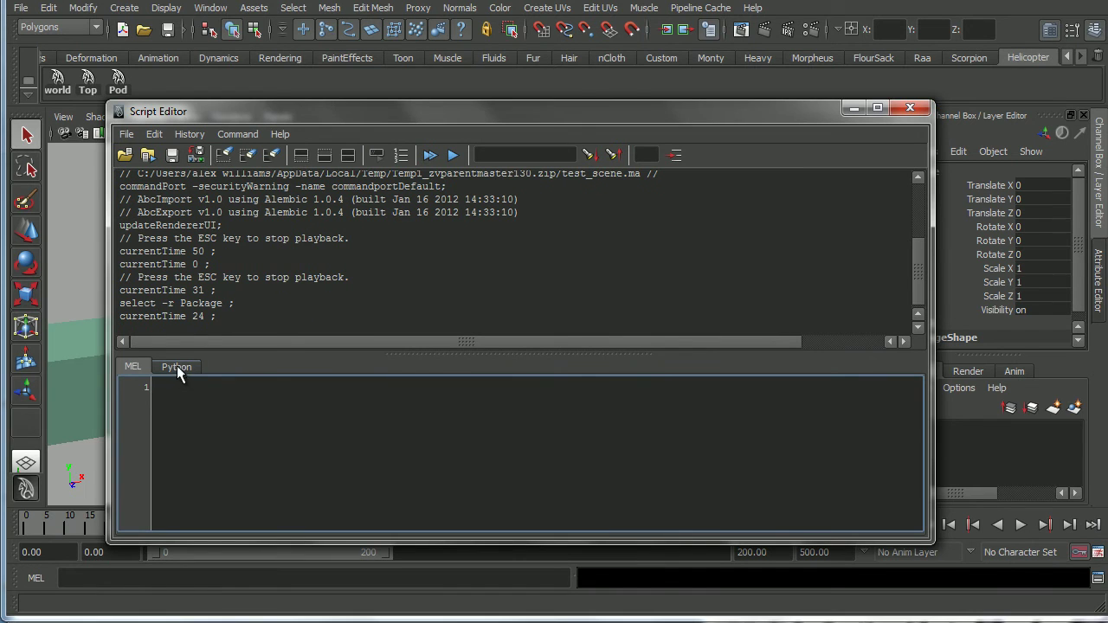
left_click(177, 366)
key("ctrl+v")
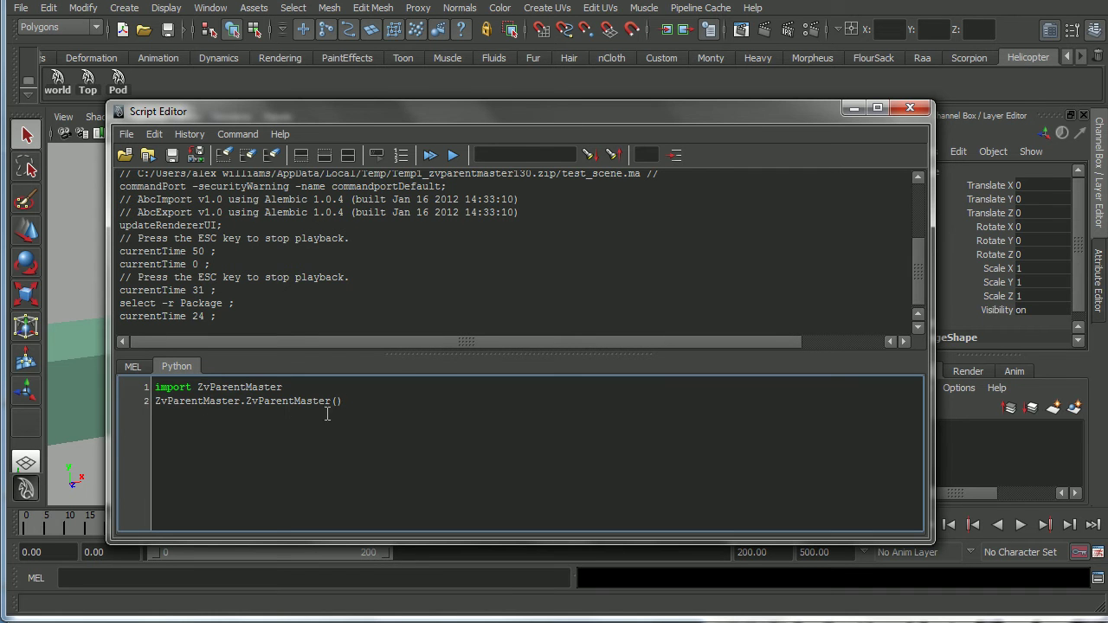
left_click_drag(681, 119, 713, 90)
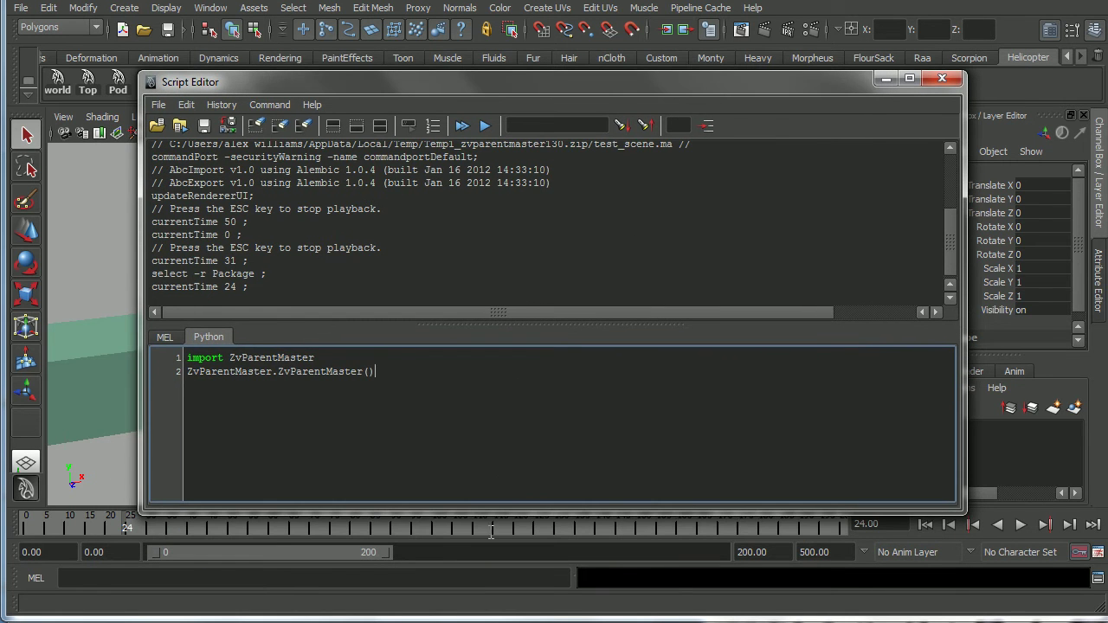
key("alt+Tab")
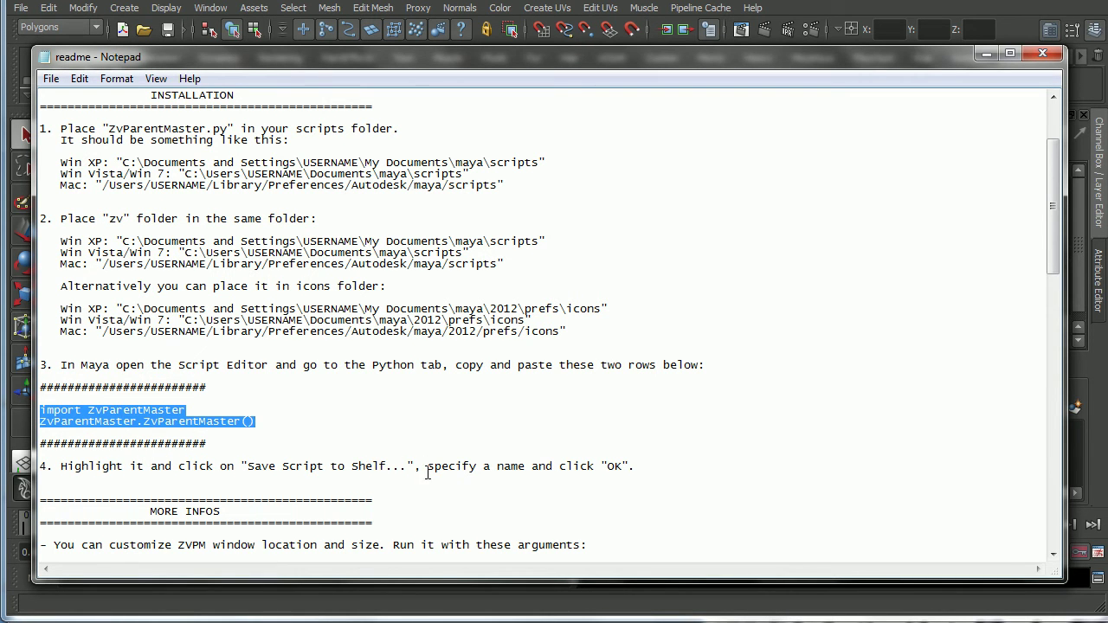
left_click(985, 56)
Save both lines as a 'ParentMaster' button on the Helicopter shelf
left_click_drag(374, 371, 186, 357)
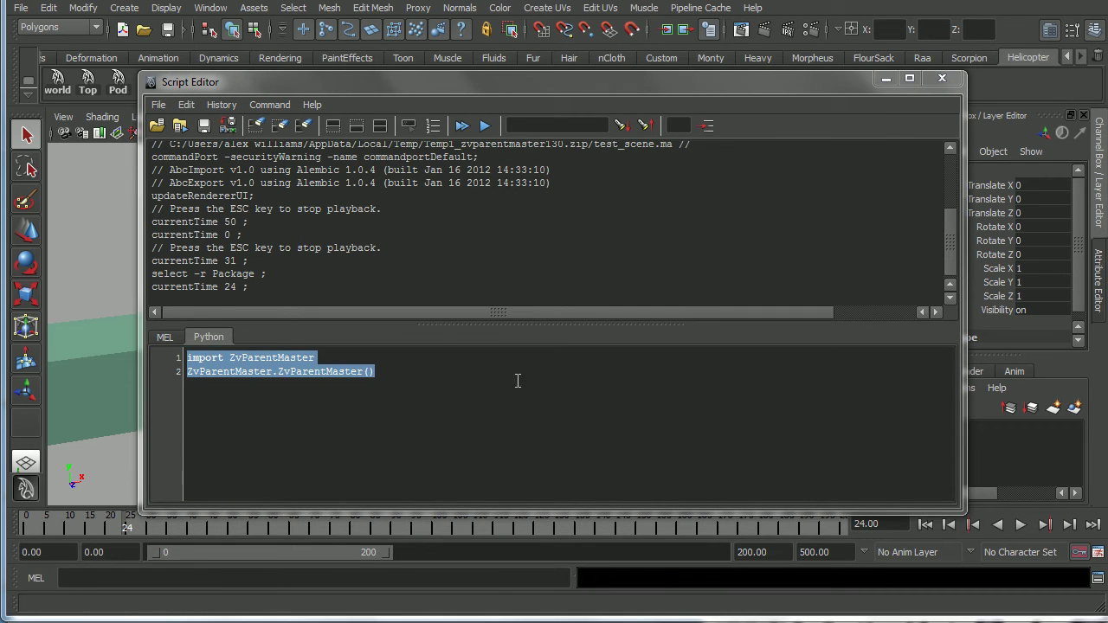
left_click(159, 105)
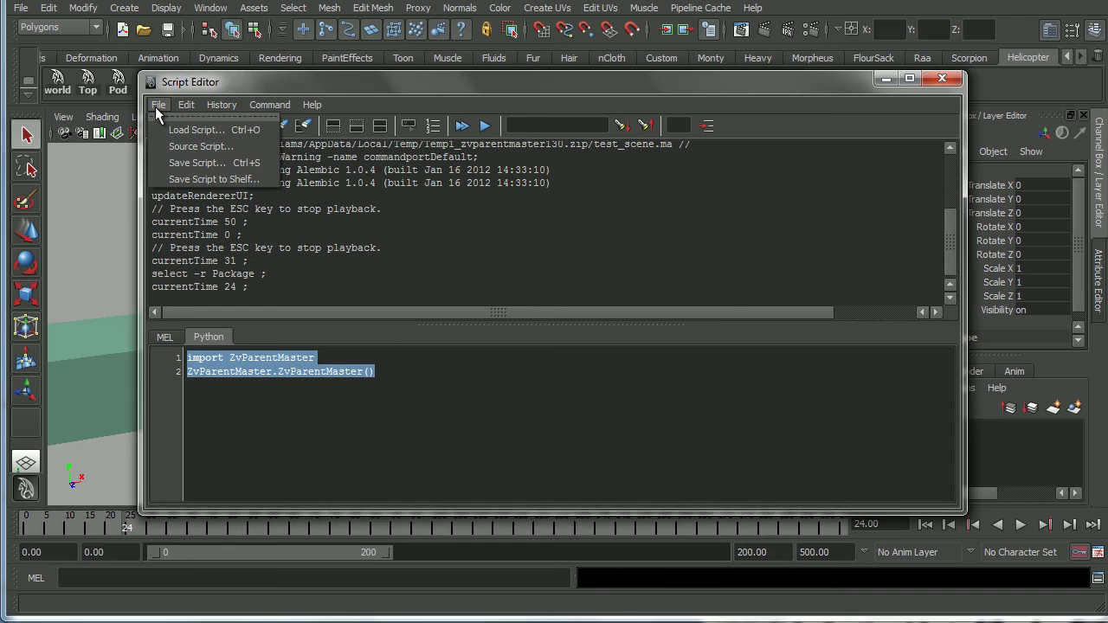
left_click(191, 179)
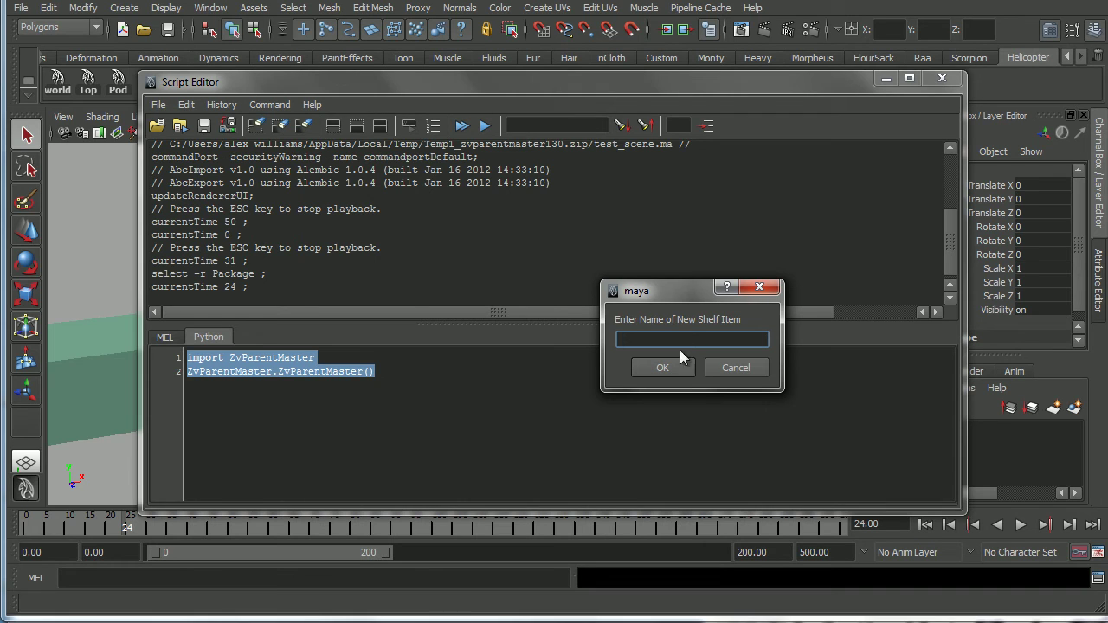
type("Par")
type("entMaster")
left_click(674, 368)
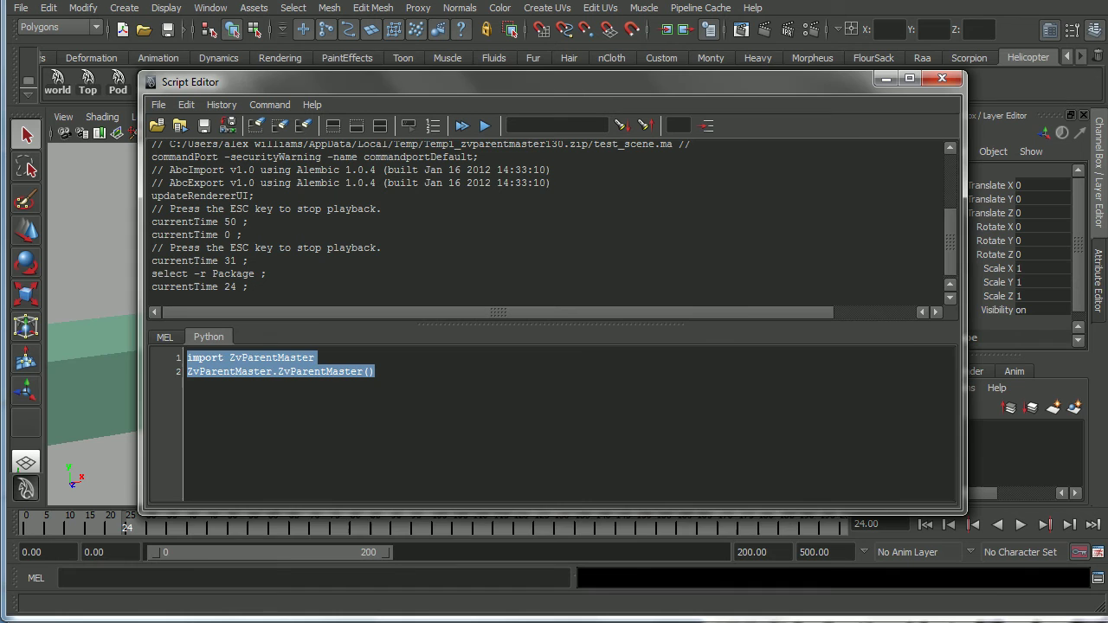
mouse_move(519, 82)
left_mouse_down()
mouse_move(491, 115)
mouse_move(534, 120)
left_mouse_up()
left_click(906, 119)
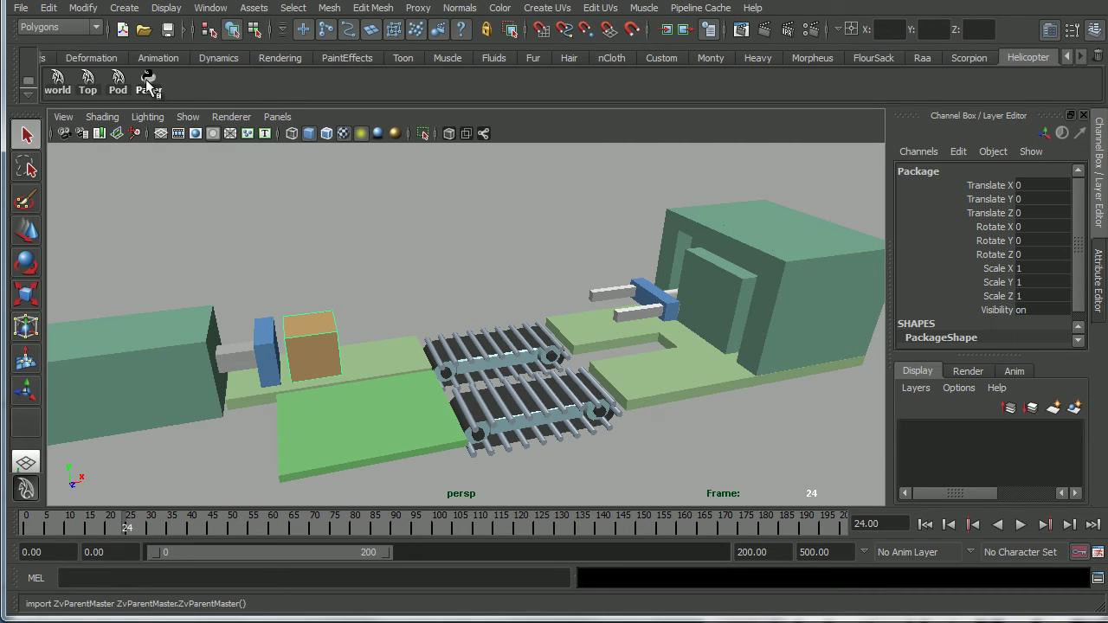
Test the new shelf button, then create a new shelf named 'ParentMaster'
left_click(149, 82)
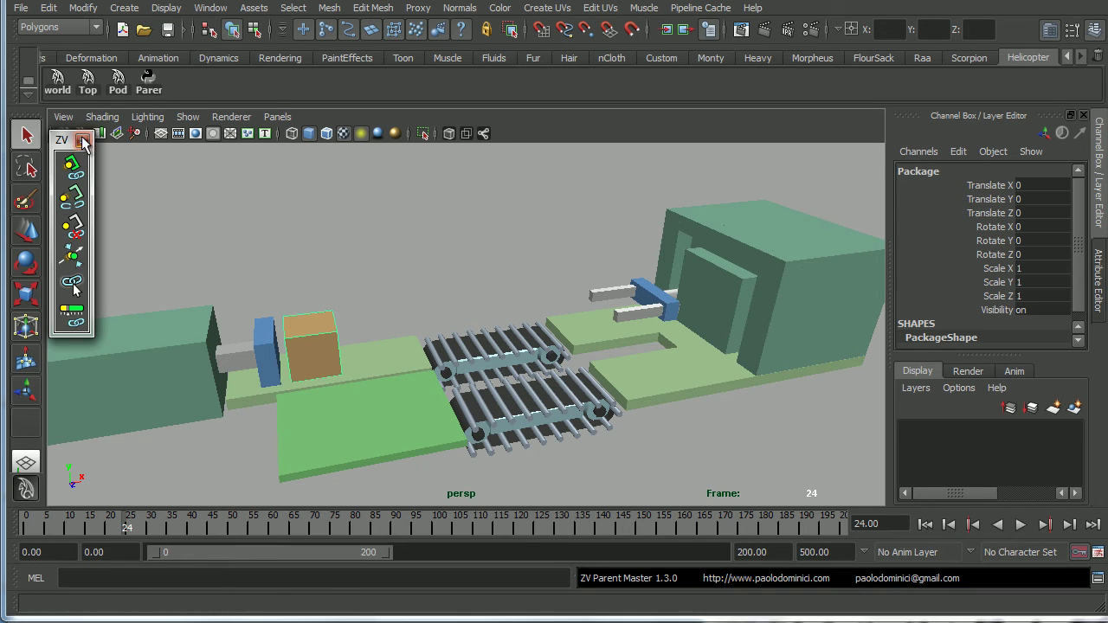
left_click(82, 140)
left_click(30, 92)
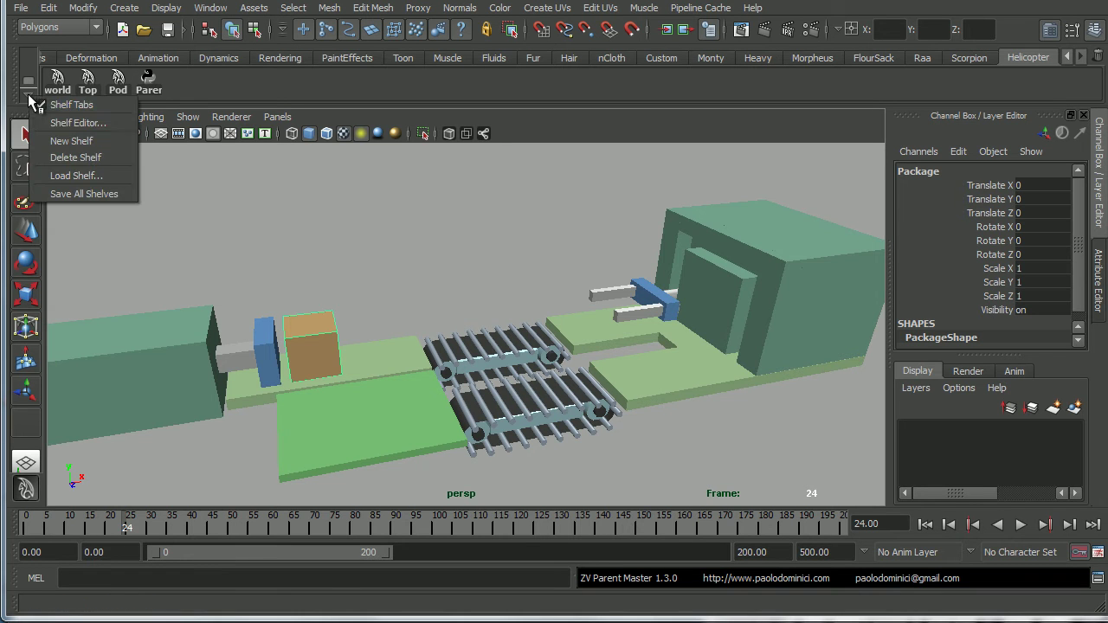
left_click(73, 143)
type("Parent")
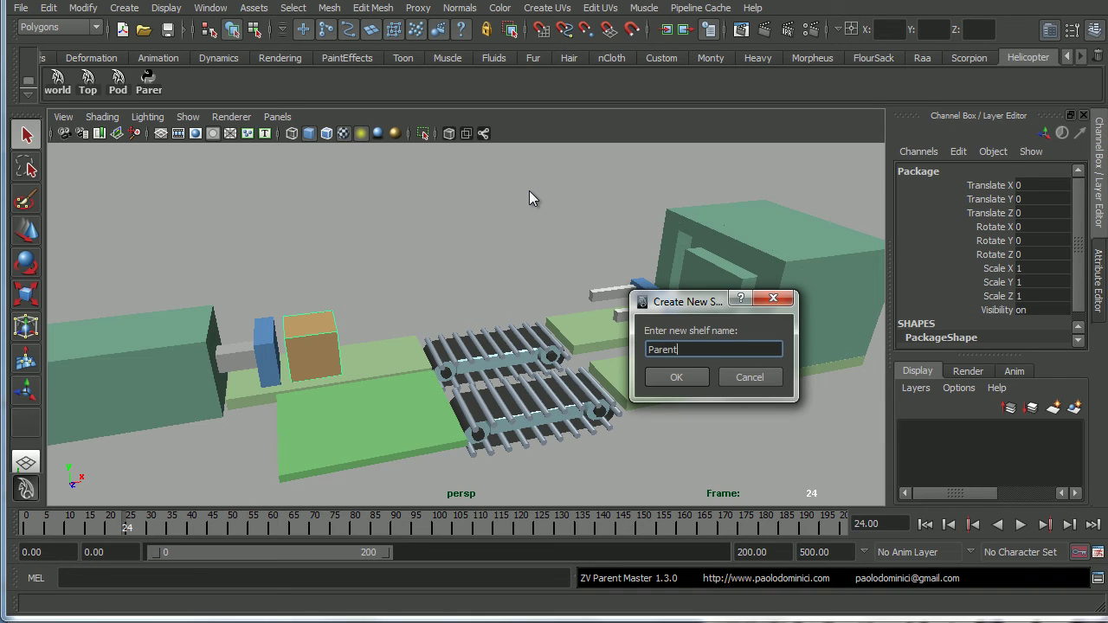
type("Master")
left_click(667, 378)
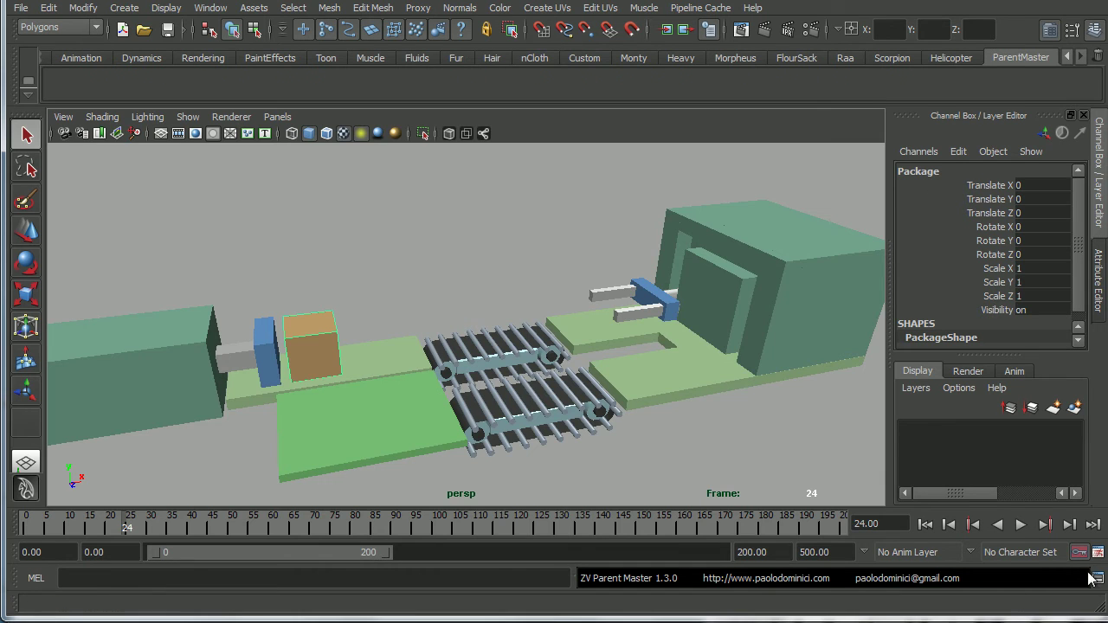
Save the two Python lines as a 'PM' button on the ParentMaster shelf
left_click(1097, 579)
left_click_drag(344, 417, 132, 394)
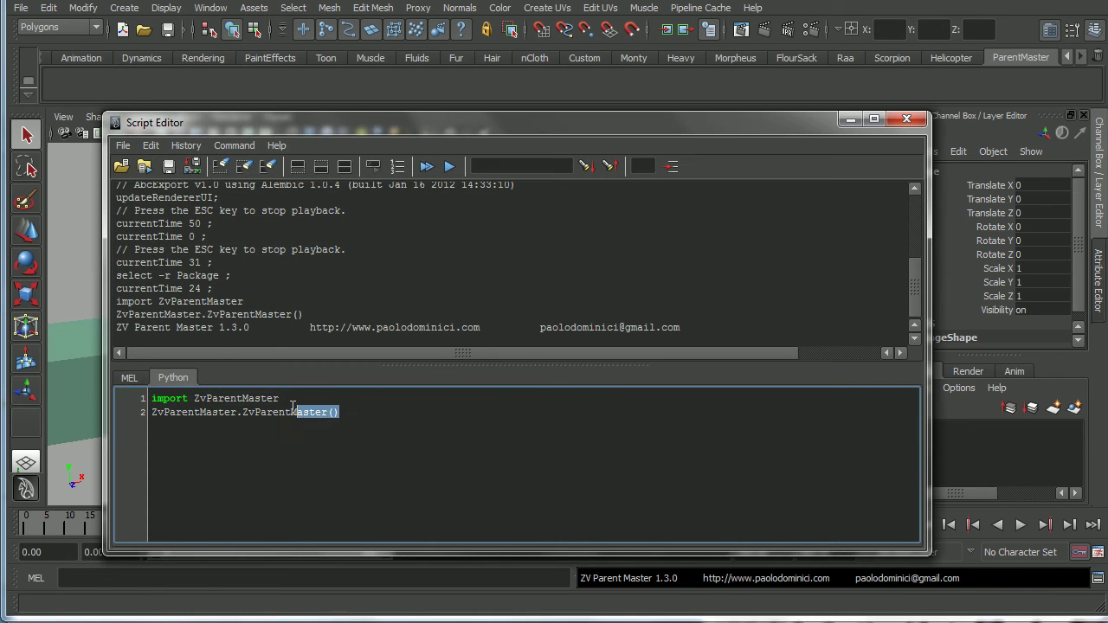
left_click(123, 144)
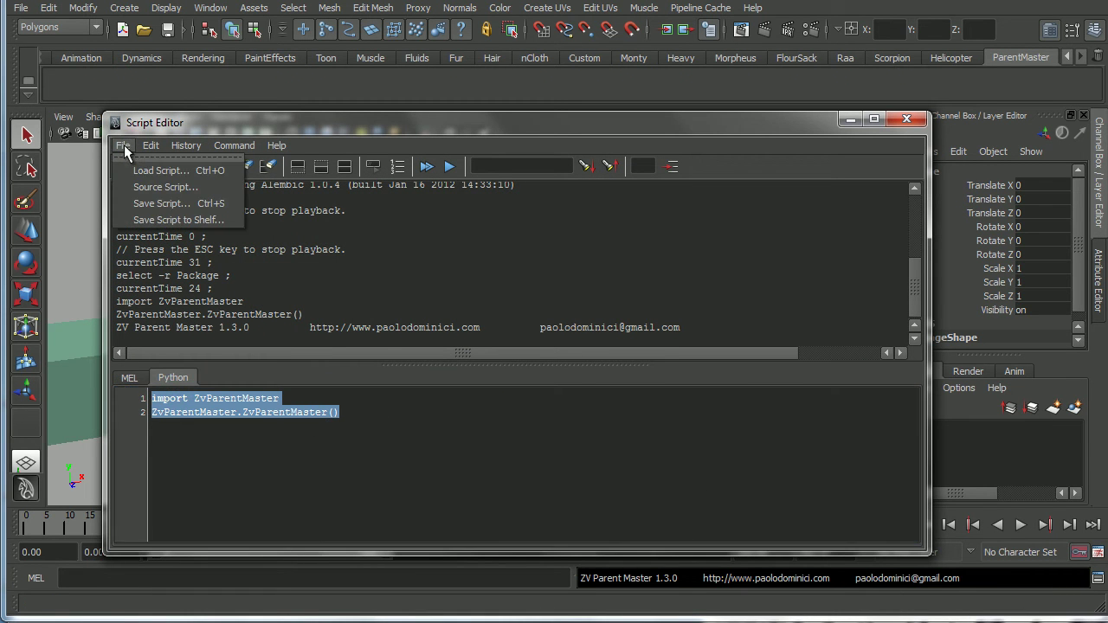
left_click(162, 219)
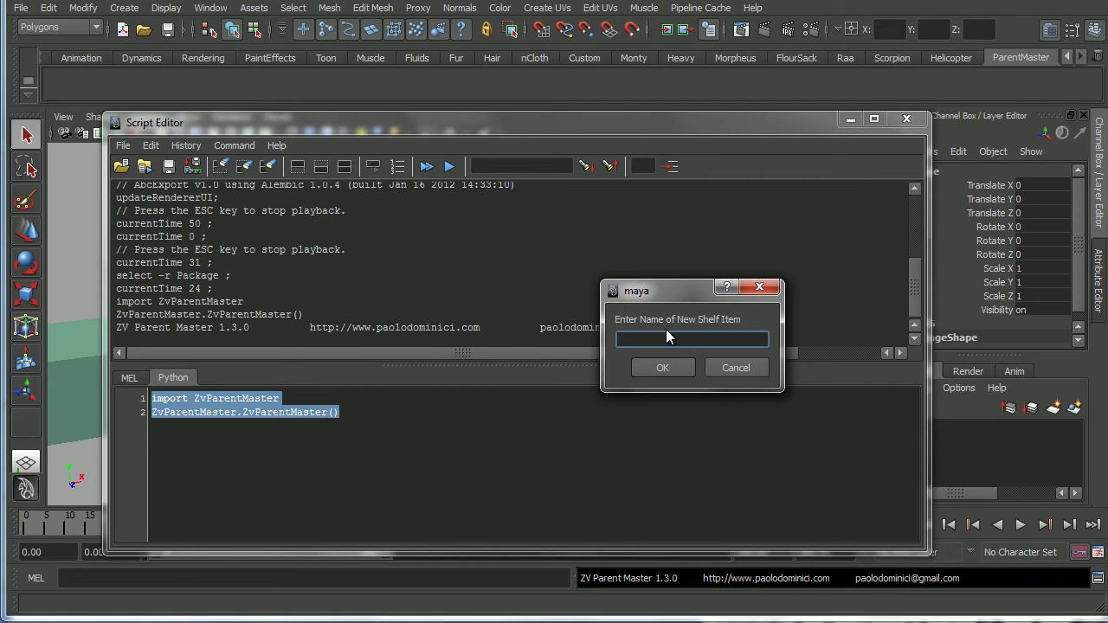
type("PM")
left_click(660, 369)
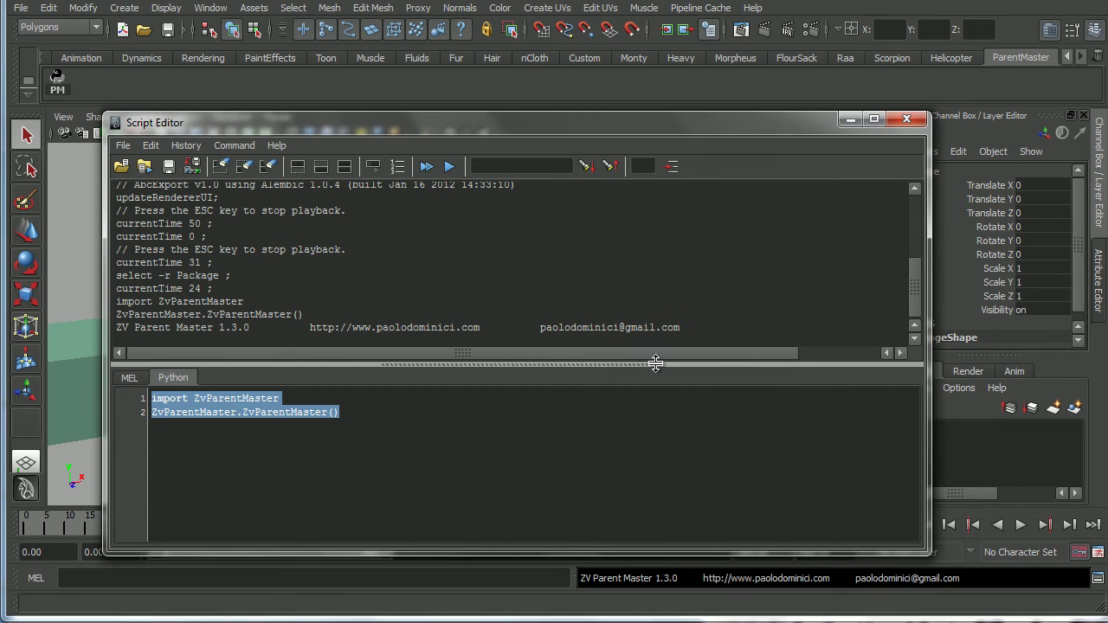
left_click(901, 123)
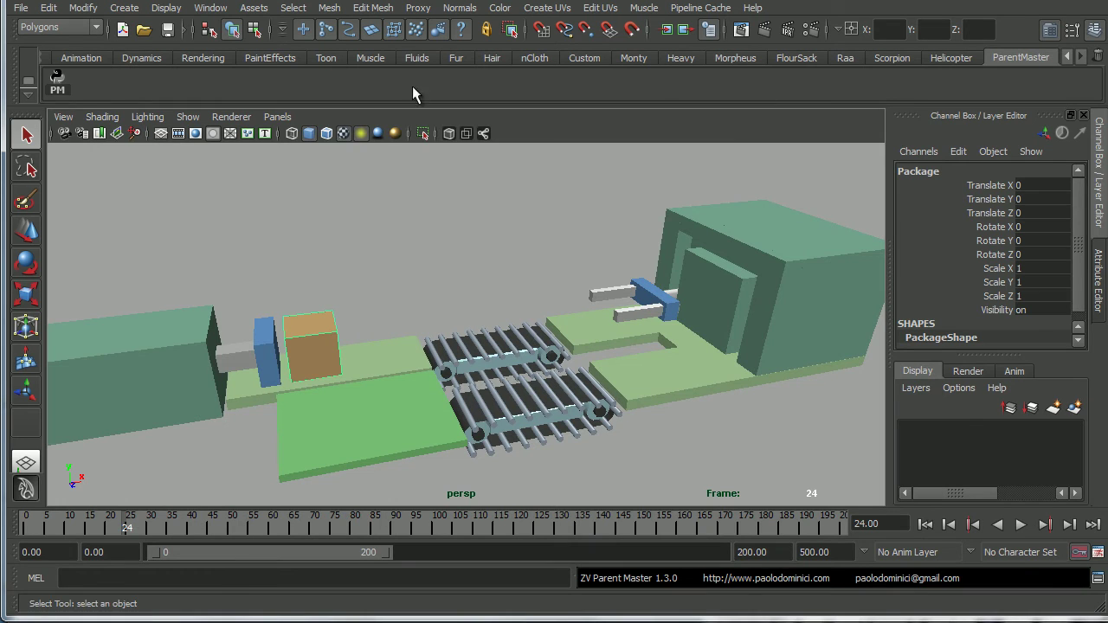
Delete the duplicate ParentMaster button from the Helicopter shelf and save all shelves
left_click(949, 56)
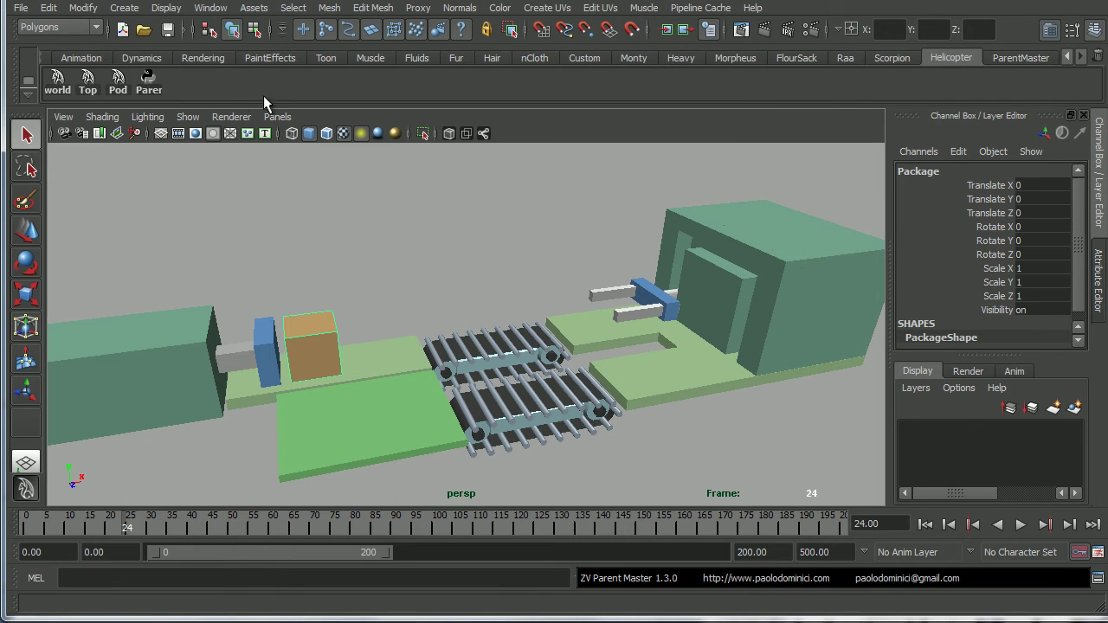
left_click(28, 94)
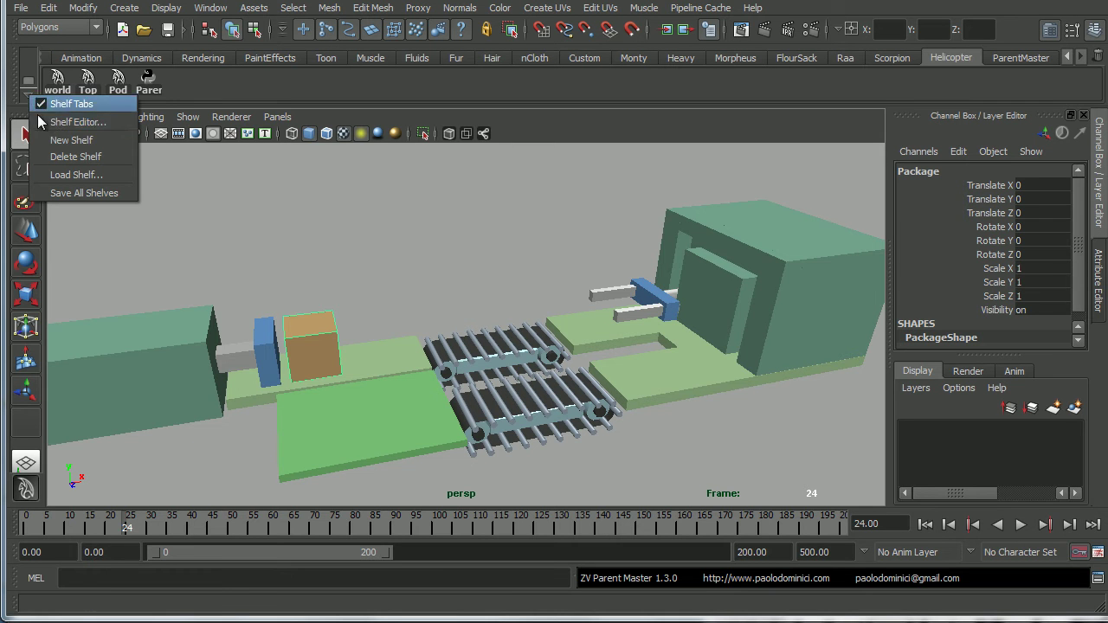
left_click(66, 126)
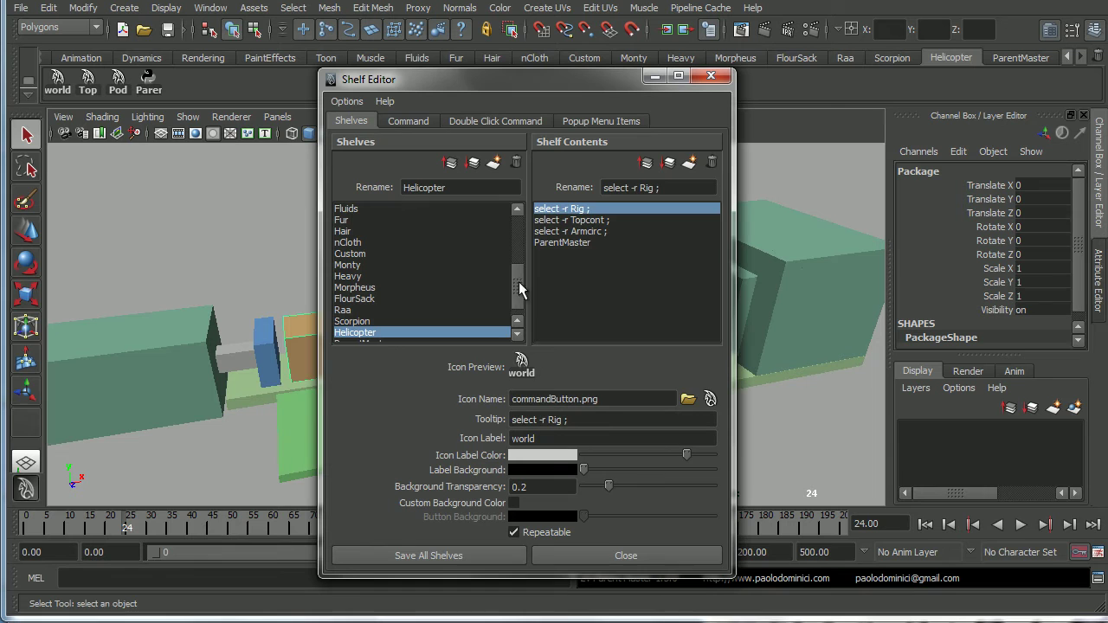
left_click(567, 244)
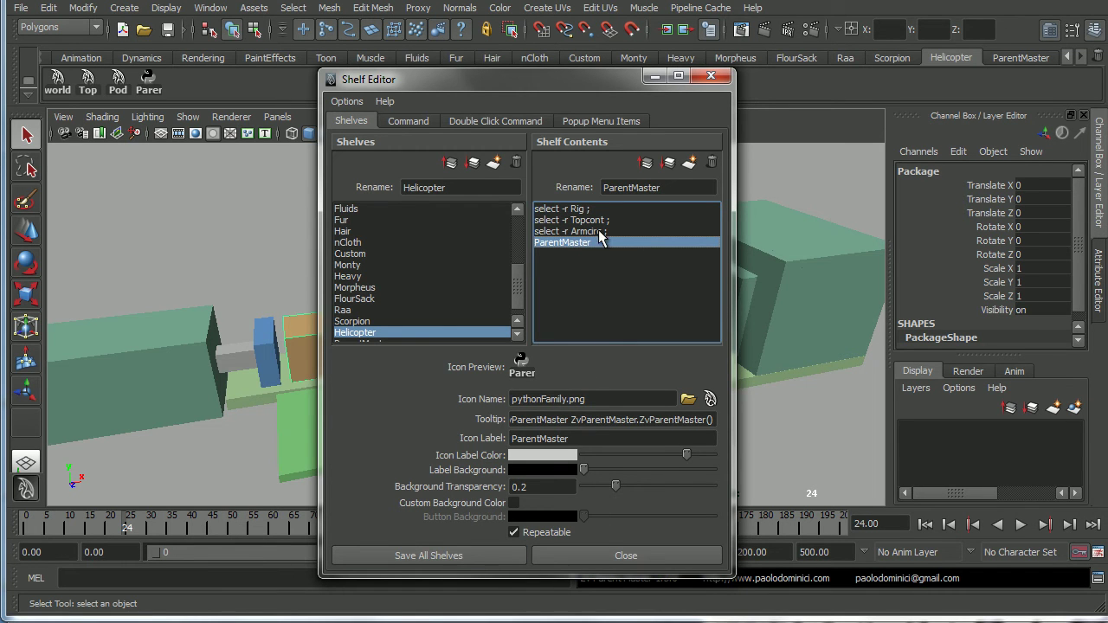
key("Delete")
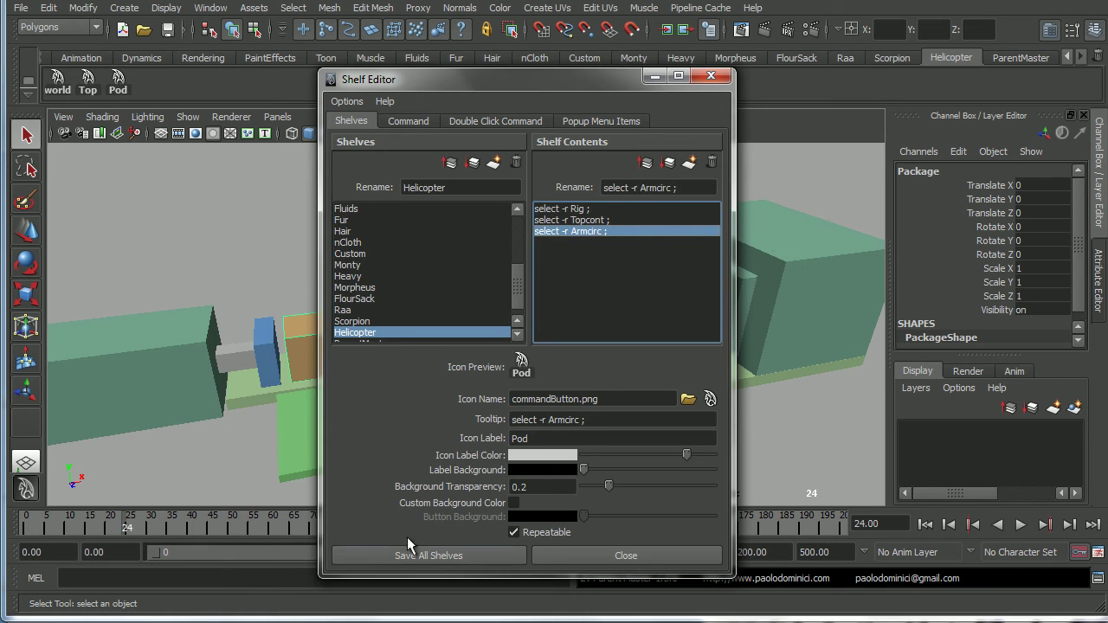
left_click(422, 555)
left_click(1021, 57)
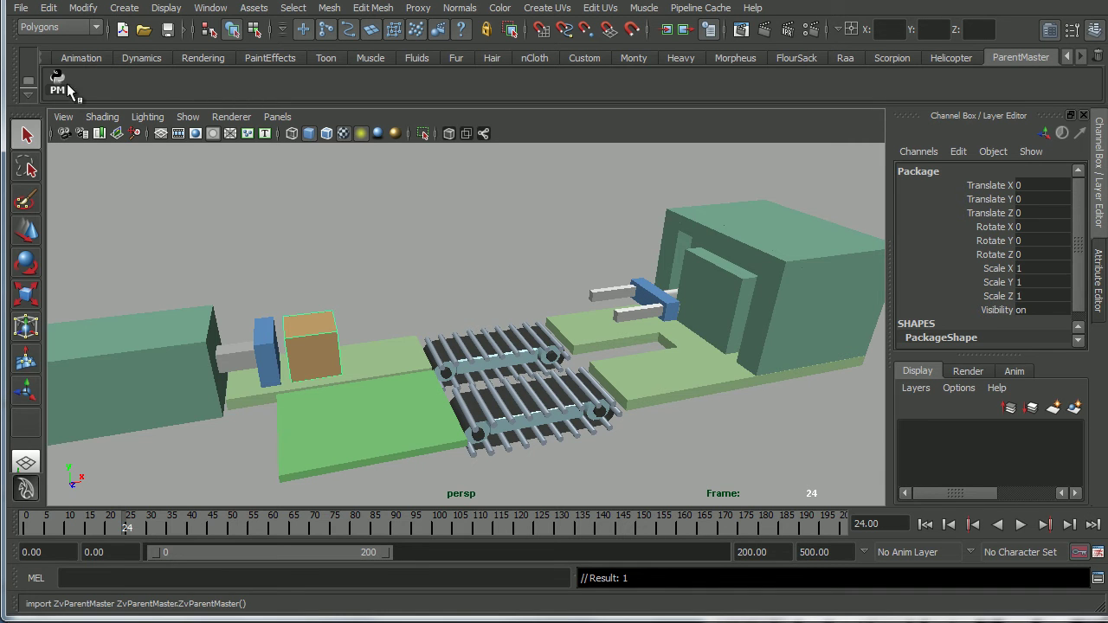
Launch ZV Parent Master from the PM shelf button and enlarge its tool window
left_click(57, 88)
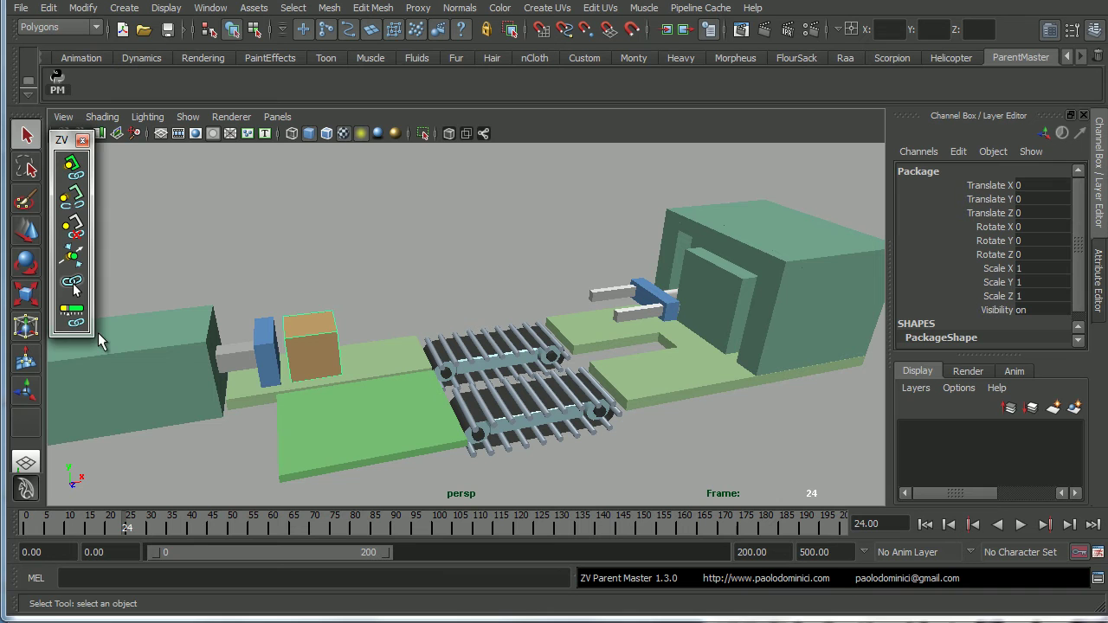
mouse_move(93, 335)
left_mouse_down()
mouse_move(158, 437)
mouse_move(134, 368)
left_mouse_up()
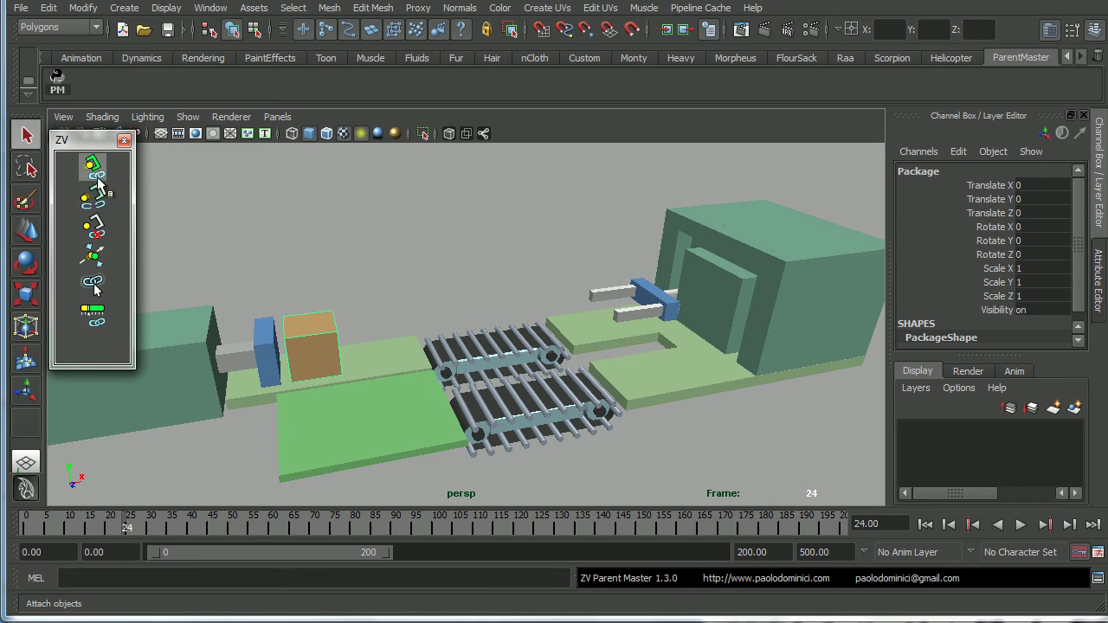
left_click(94, 285)
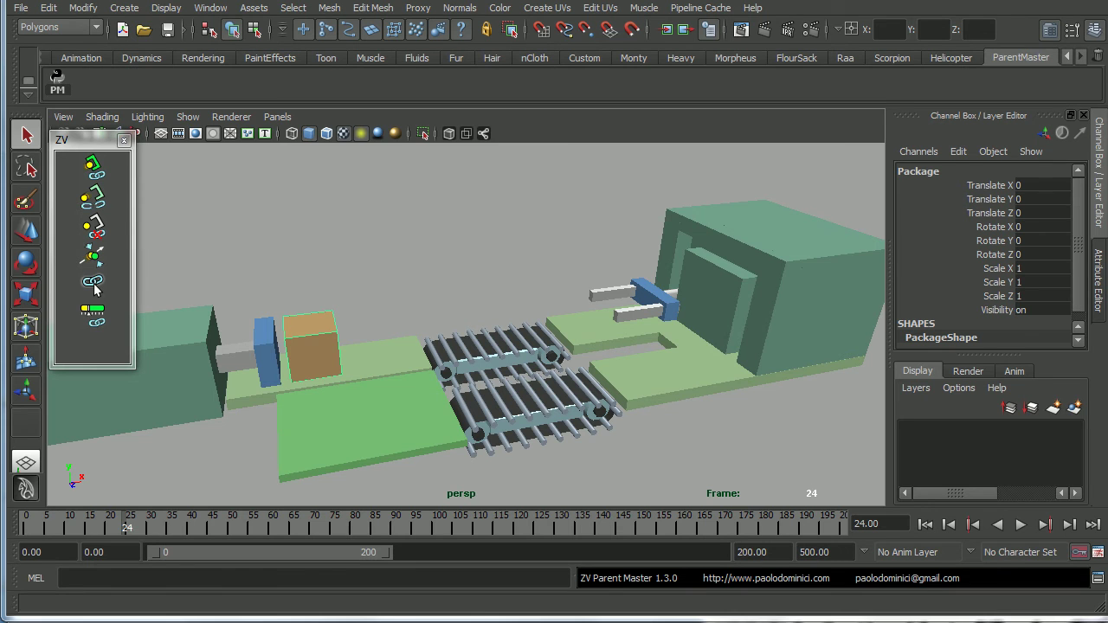
Set the playback start to frame 1 and scrub to frame 26, where the pusher meets the box
left_click(24, 528)
key("alt+v")
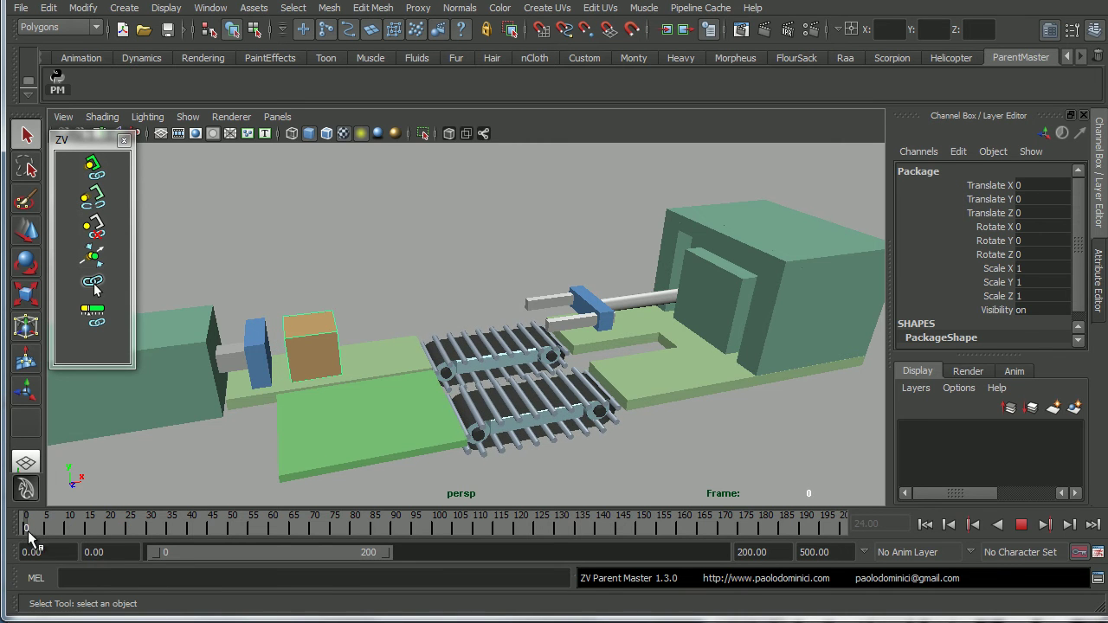
double_click(33, 552)
type("1")
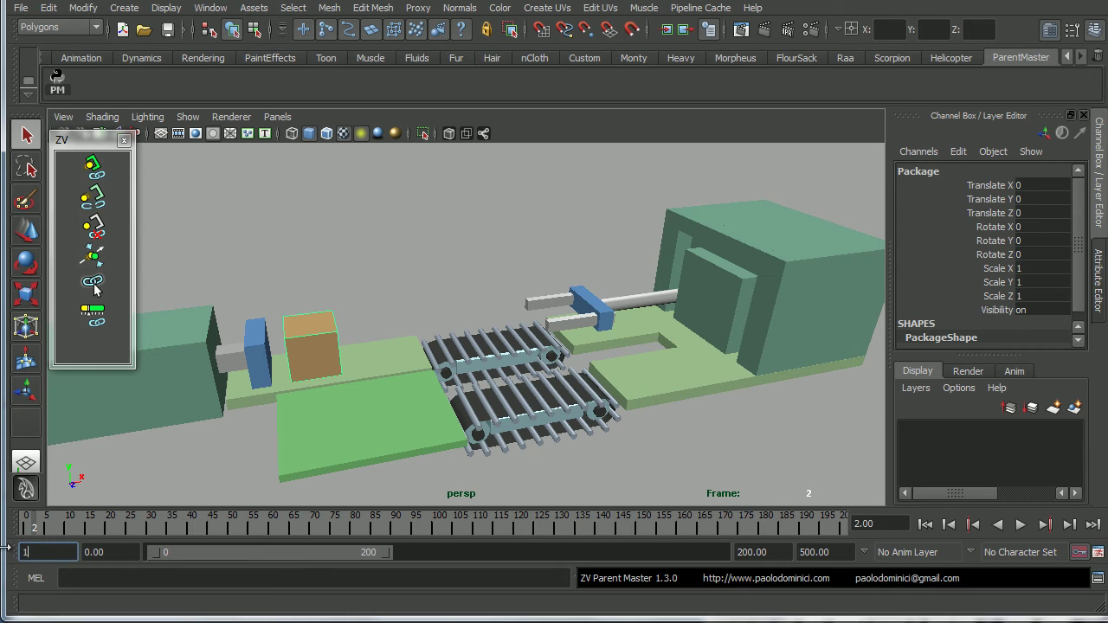
key("Return")
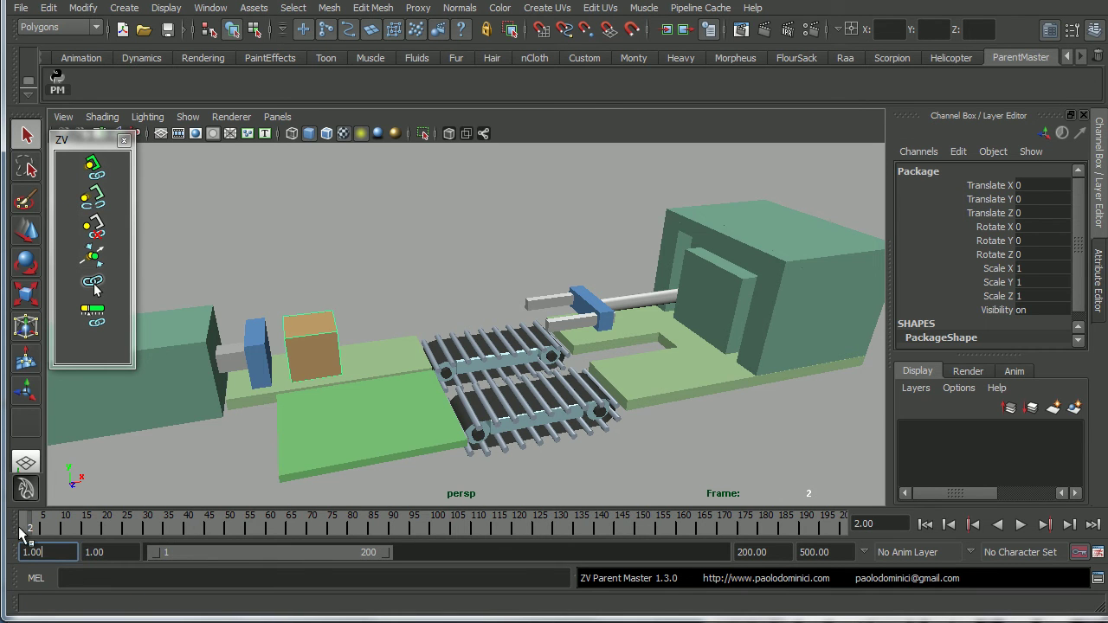
left_click_drag(25, 530, 130, 530)
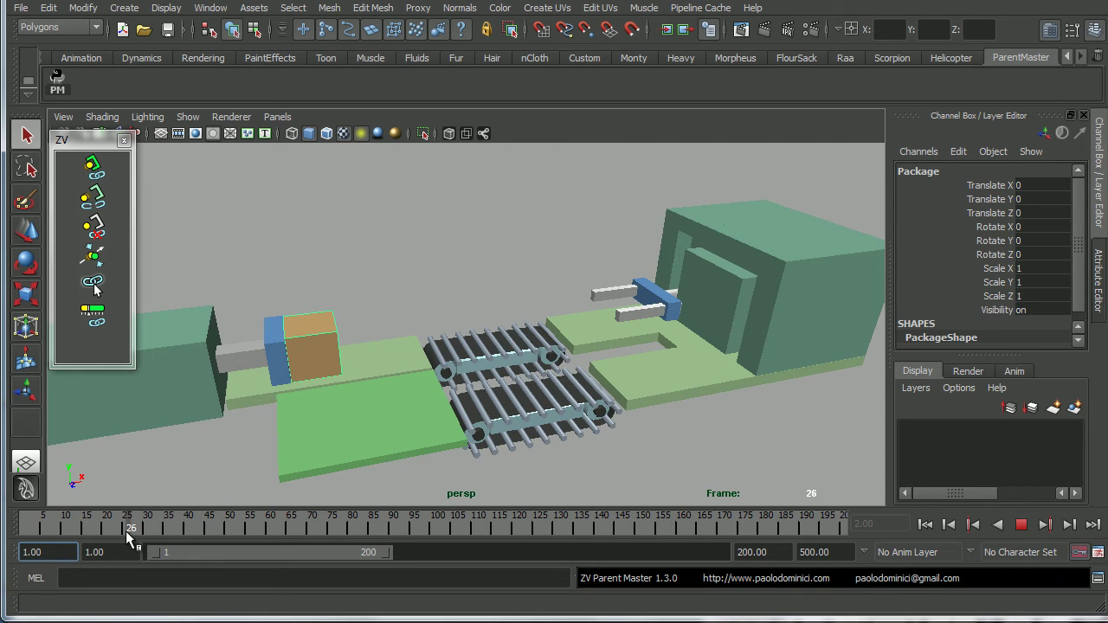
left_click_drag(130, 539, 132, 537)
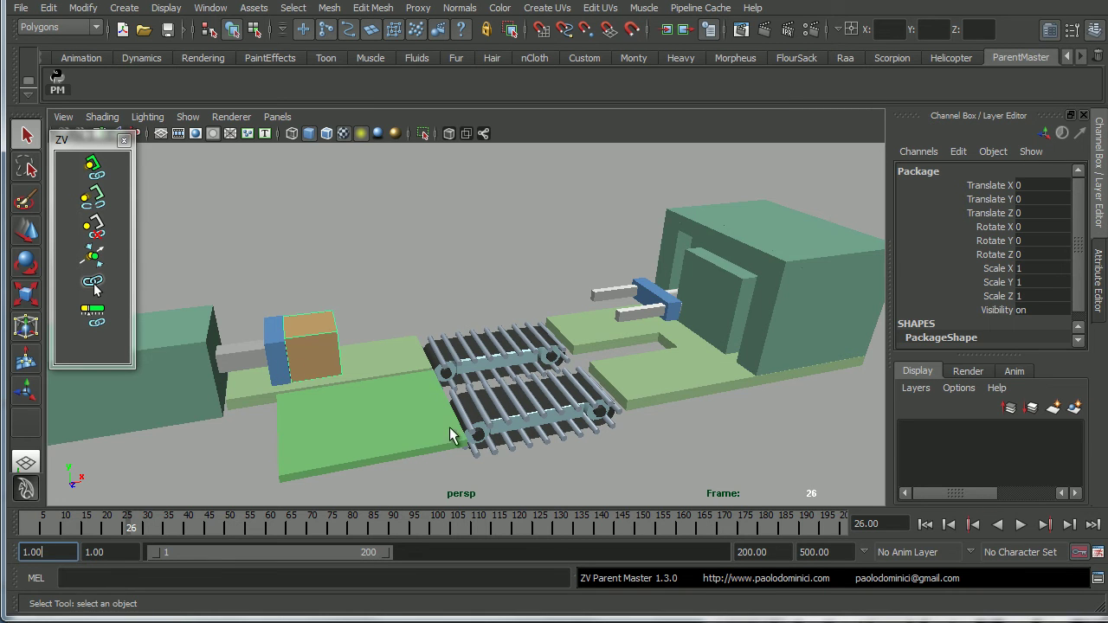
Undo the earlier attach and replay the conveyor animation up close
key("ctrl+z")
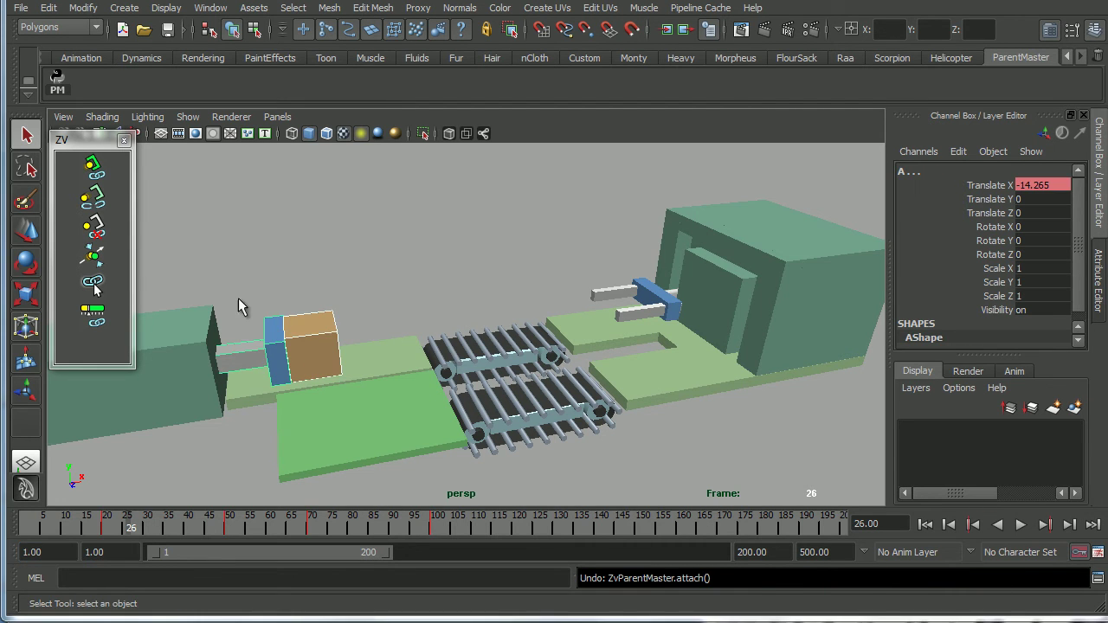
right_click_drag(268, 370, 312, 368, "alt")
key("alt+v")
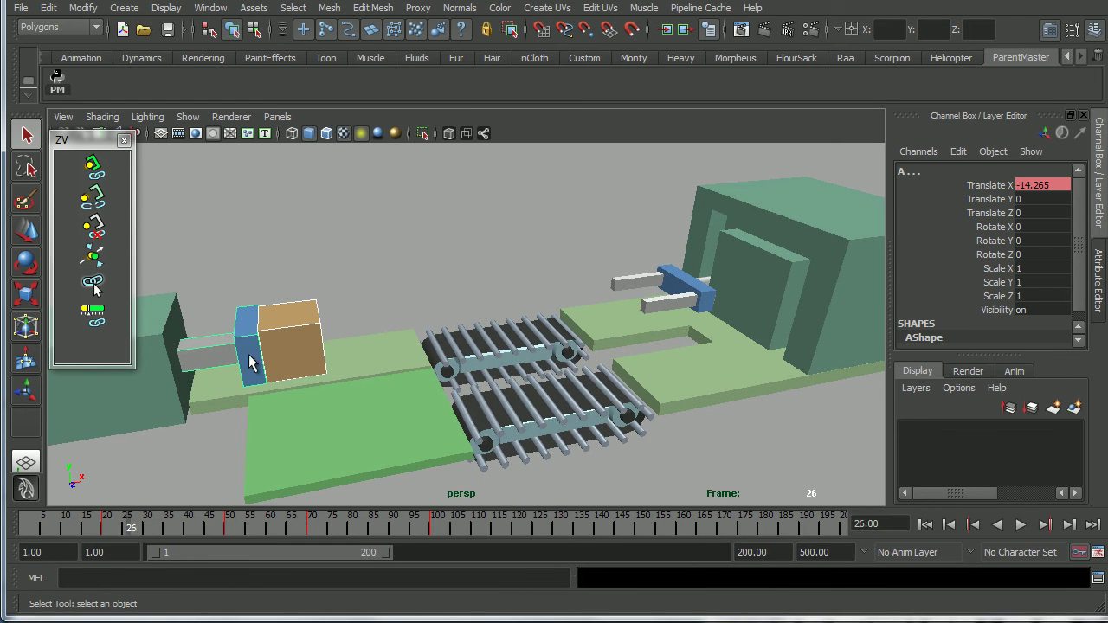
left_click(332, 304)
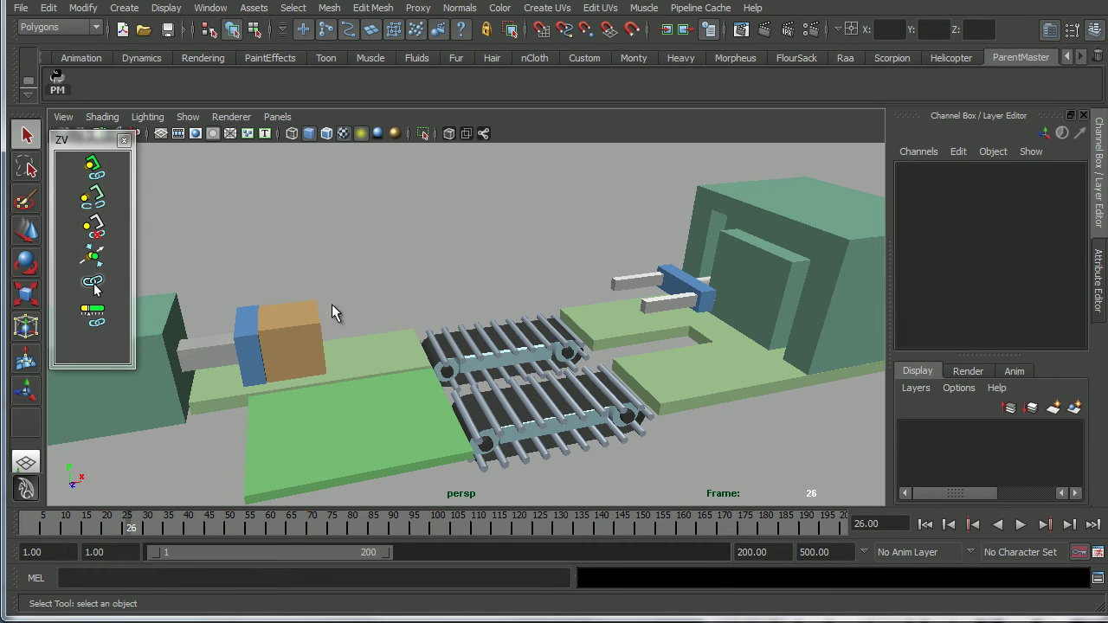
Attach Package to blue pusher A at frame 26 and scrub ahead to verify
left_click(293, 348)
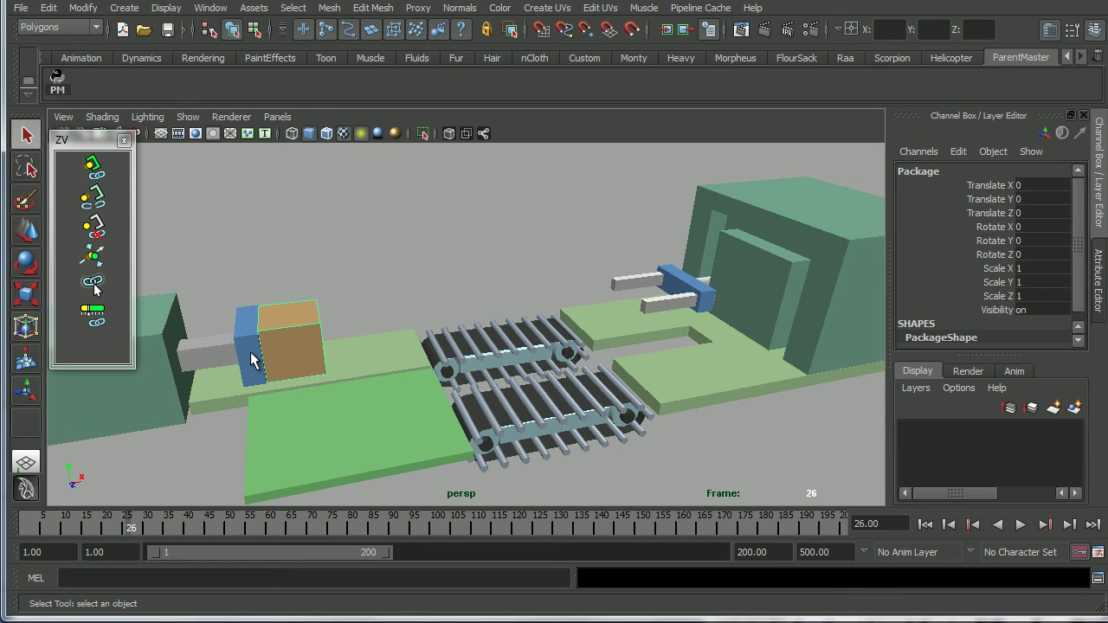
left_click(252, 355)
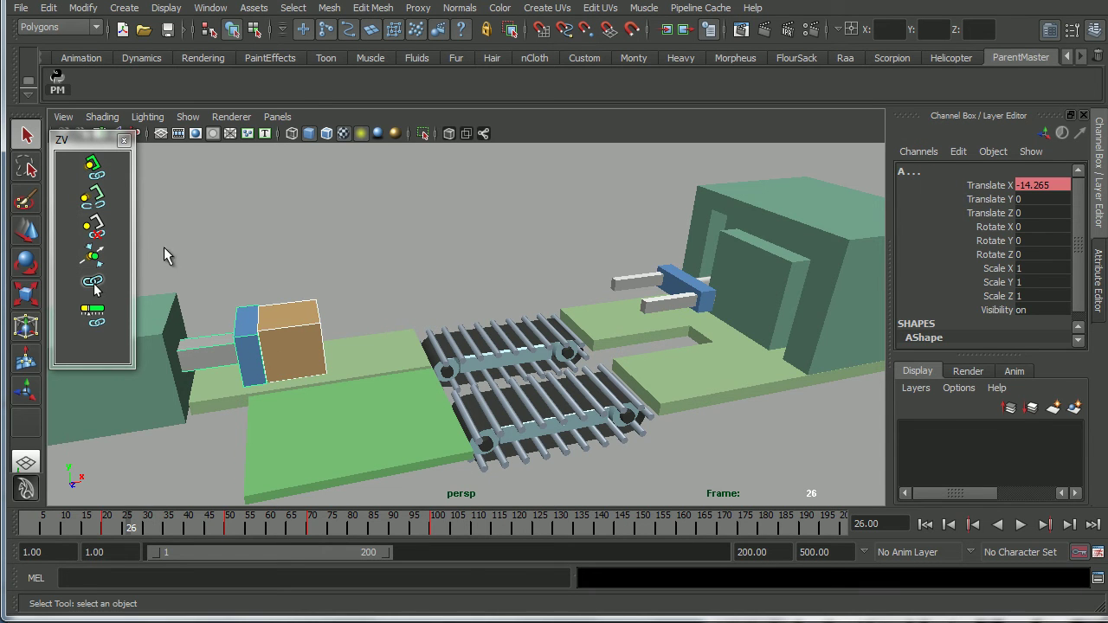
left_click(93, 169)
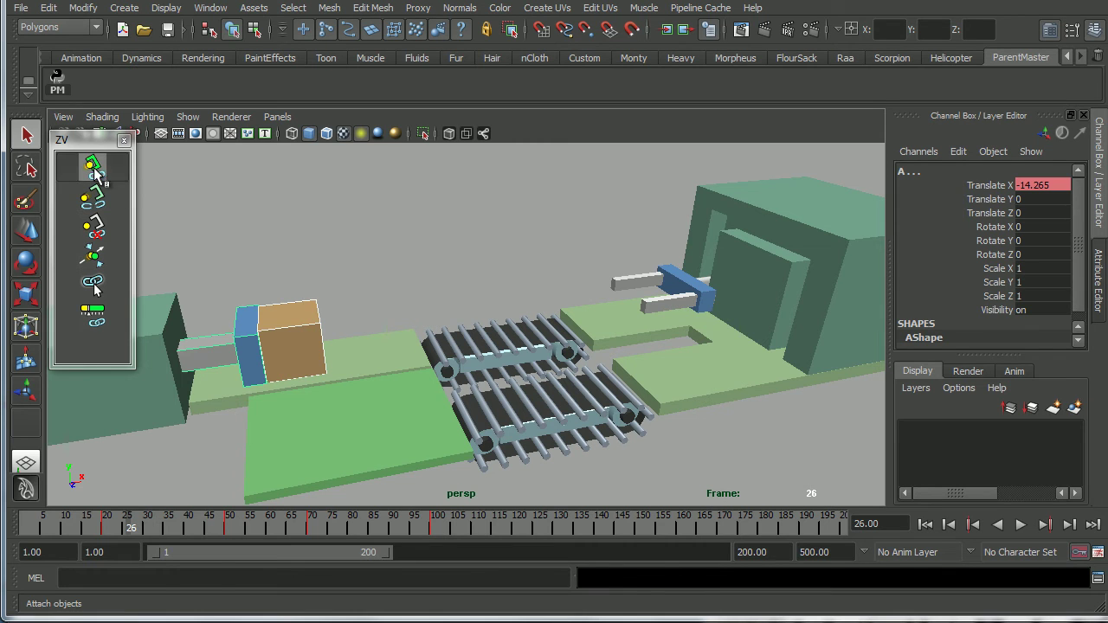
left_click_drag(132, 532, 225, 532)
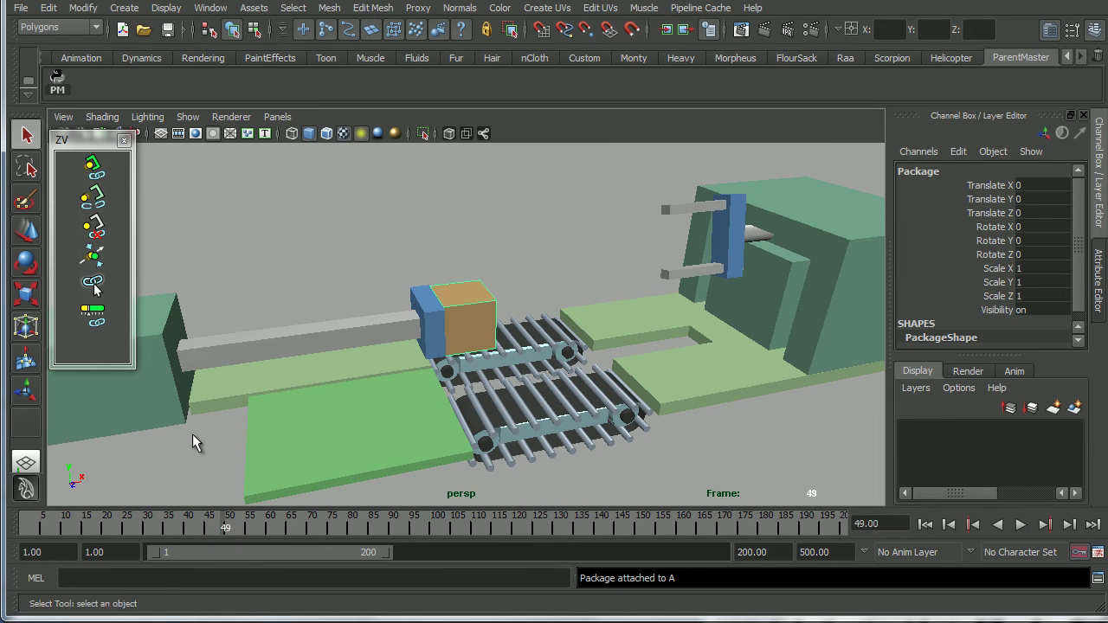
Return to frame 50 and replay, checking the package against pusher A
left_click(438, 339)
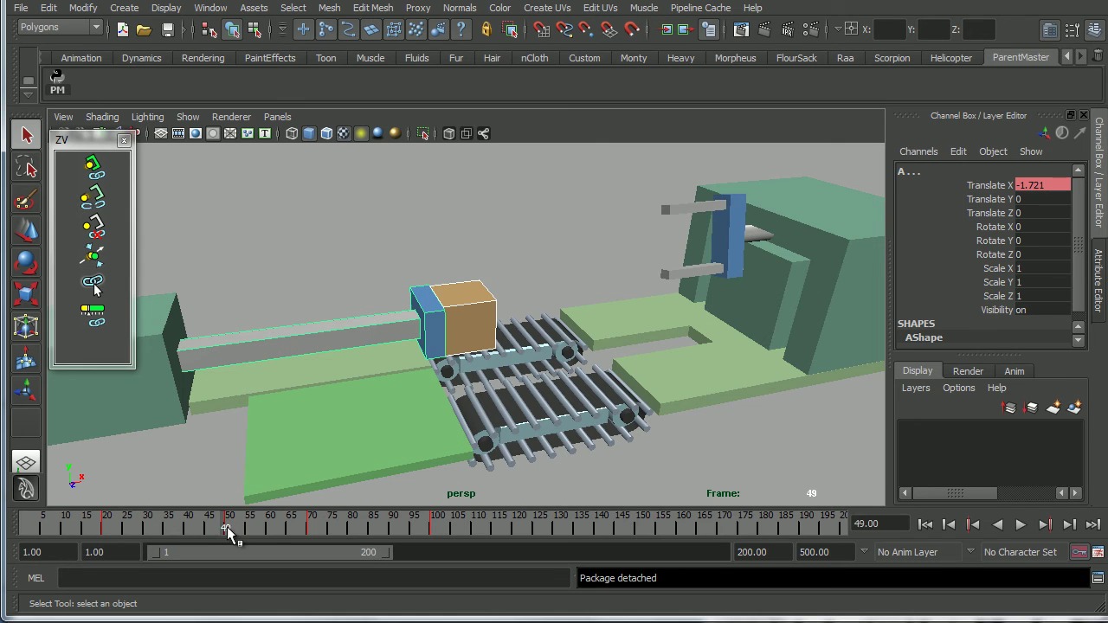
key("alt+v")
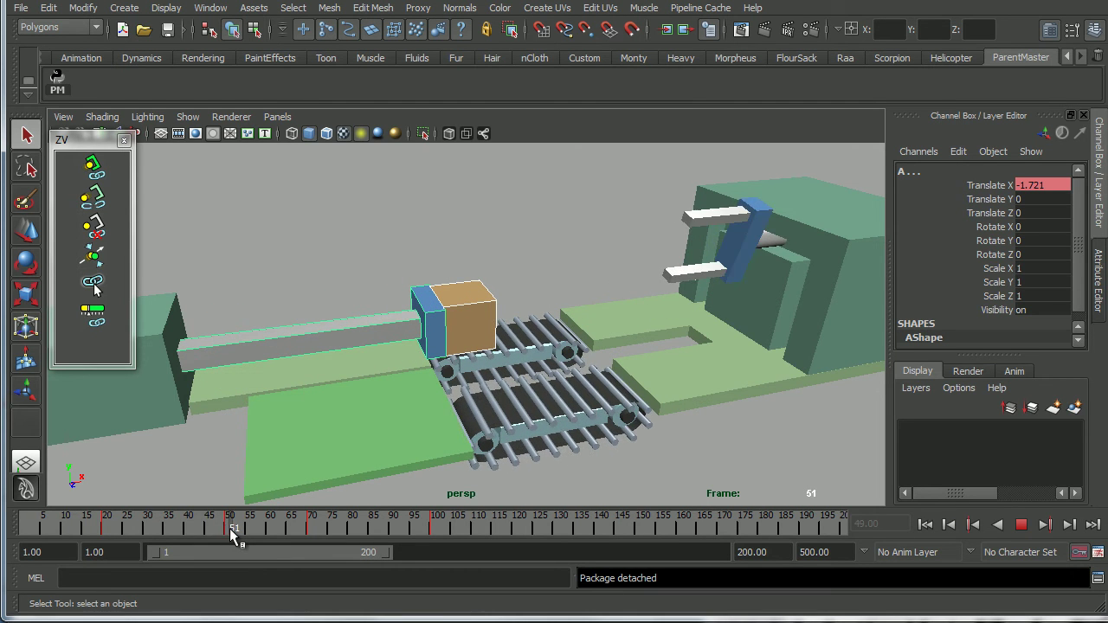
left_click_drag(232, 535, 227, 535)
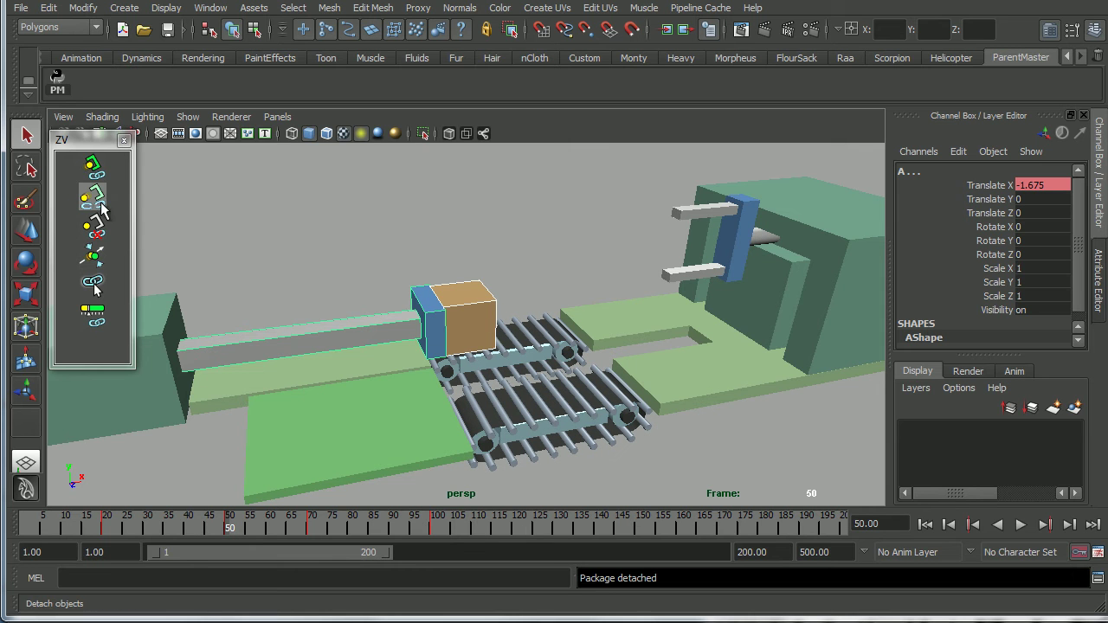
key("alt+v")
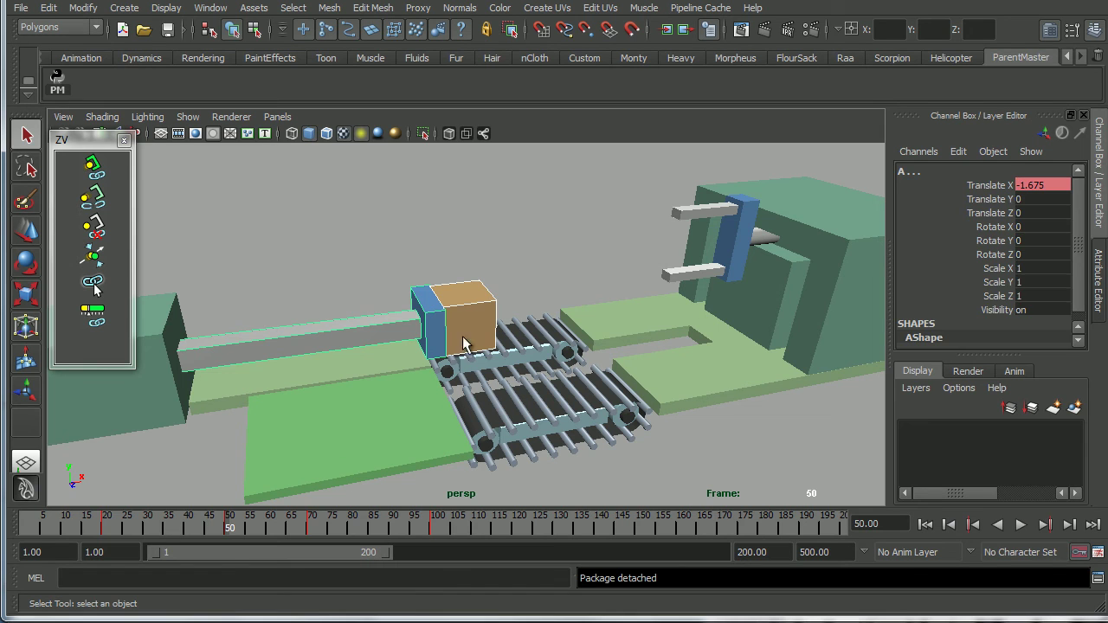
left_click(493, 270)
left_click(469, 323)
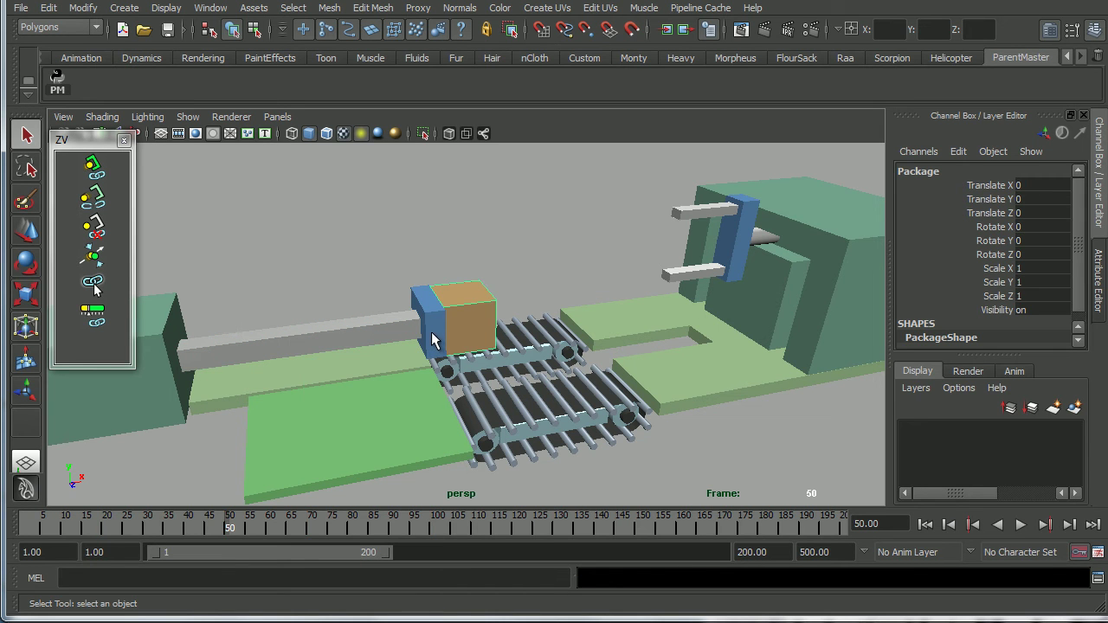
left_click(433, 339)
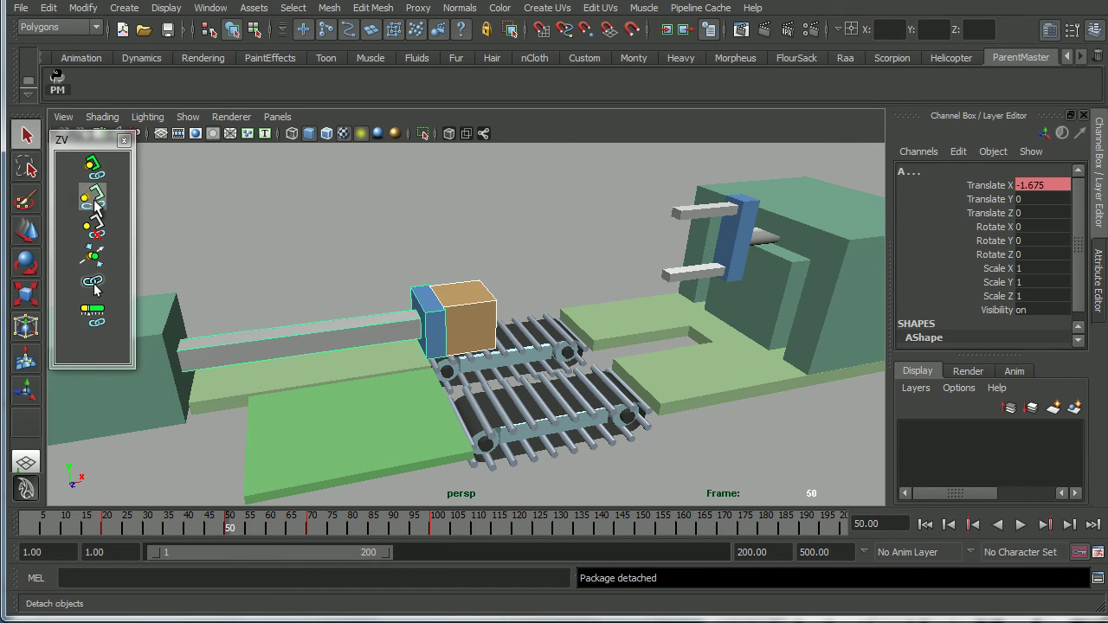
key("alt+v")
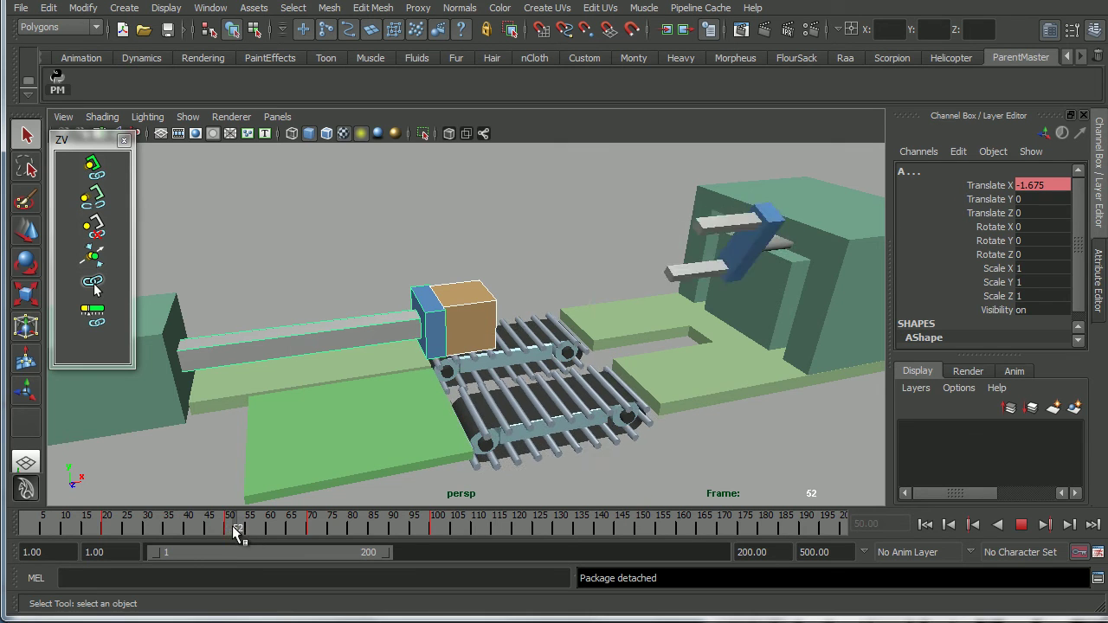
Detach the Package box from pusher A at frame 50 and play back
left_click(389, 260)
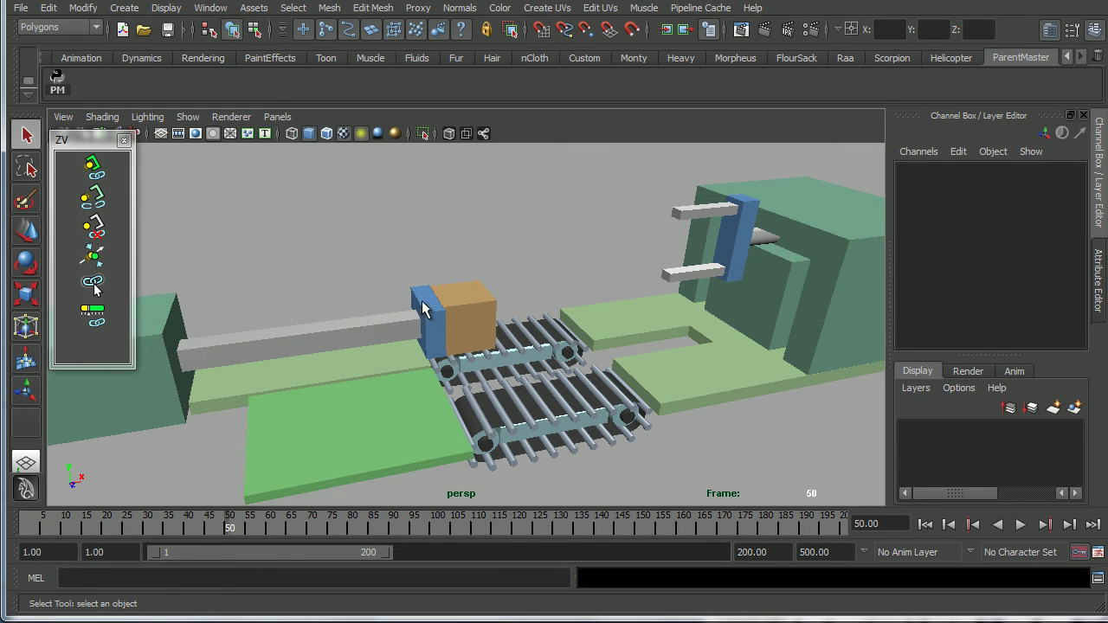
left_click(455, 323)
left_click(464, 321)
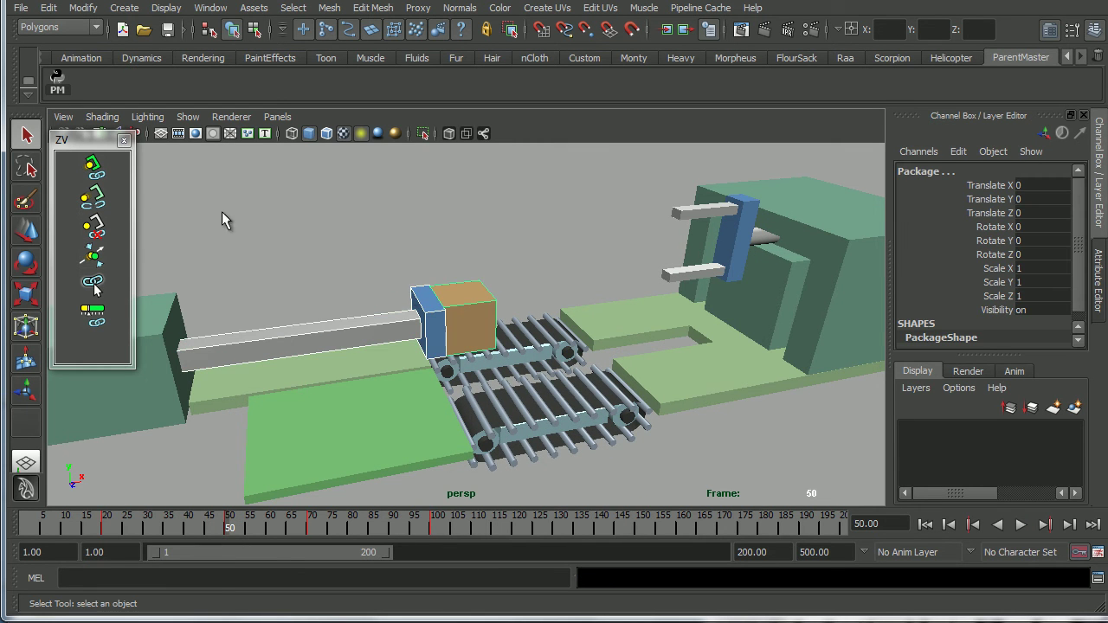
left_click(96, 197)
key("alt+v")
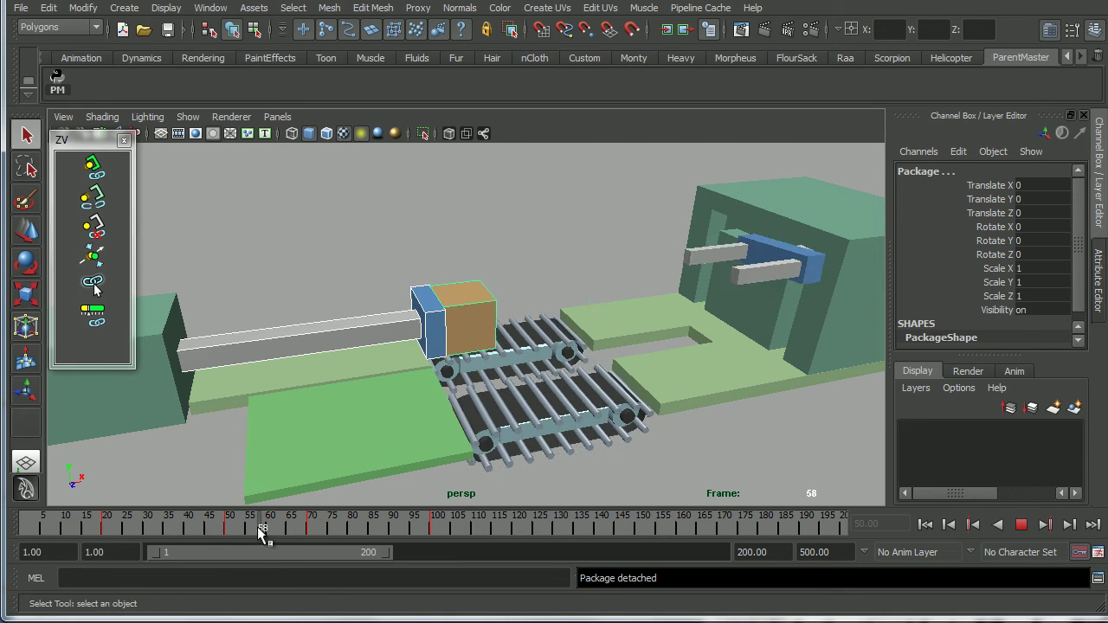
mouse_move(390, 528)
left_mouse_down()
mouse_move(81, 530)
mouse_move(238, 530)
mouse_move(176, 532)
mouse_move(235, 528)
mouse_move(224, 531)
left_mouse_up()
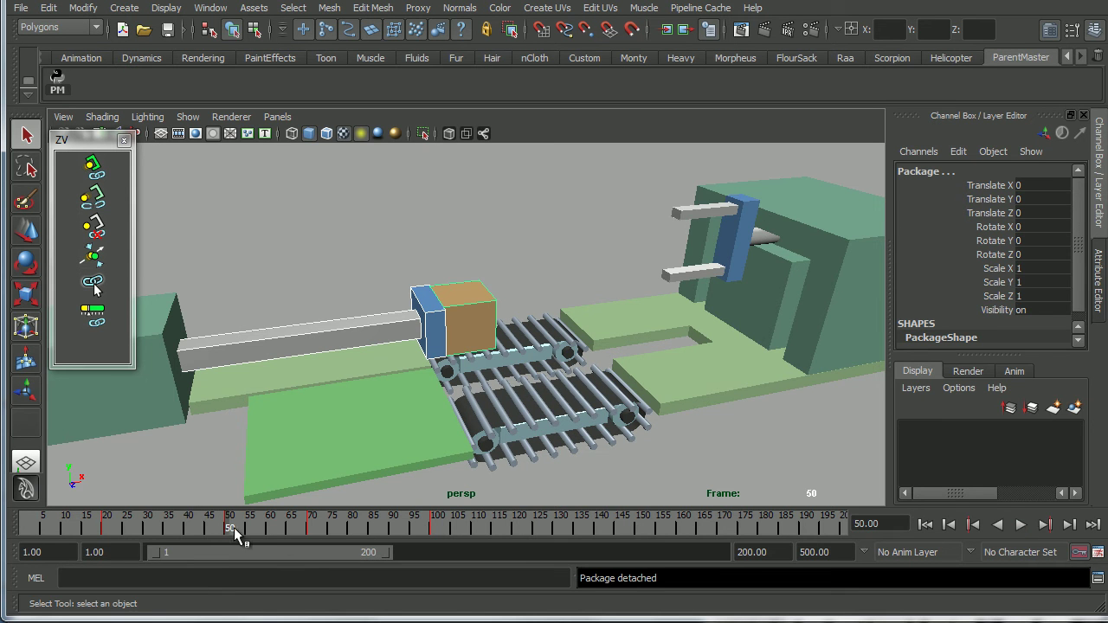
scroll(425, 394, "up", 2)
scroll(413, 384, "up", 2)
scroll(391, 366, "up", 3)
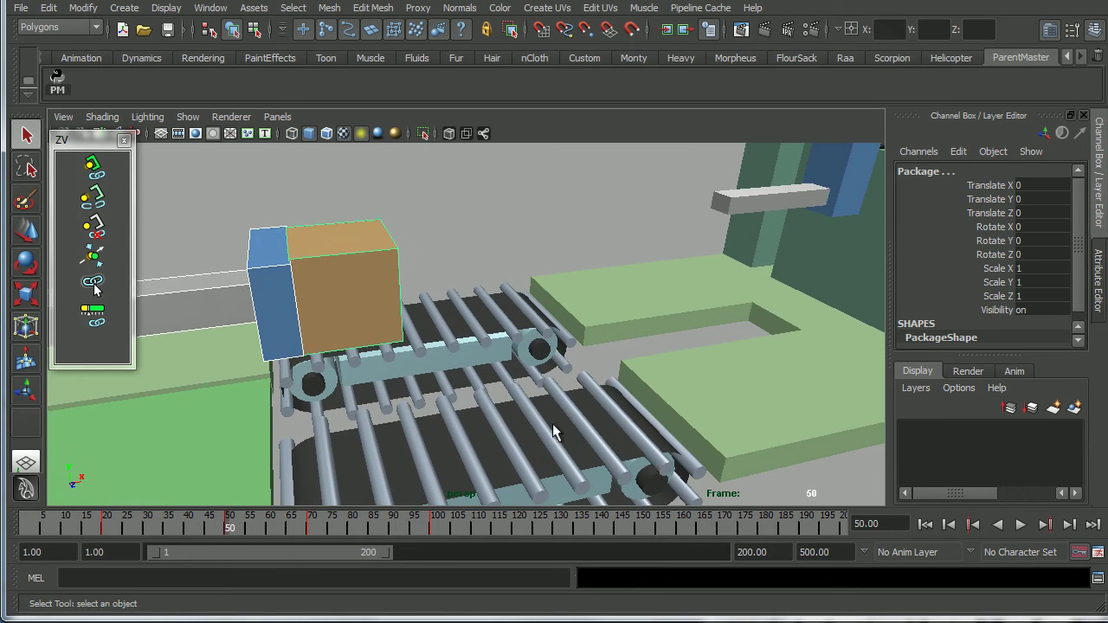
left_click(461, 251)
left_click(337, 311)
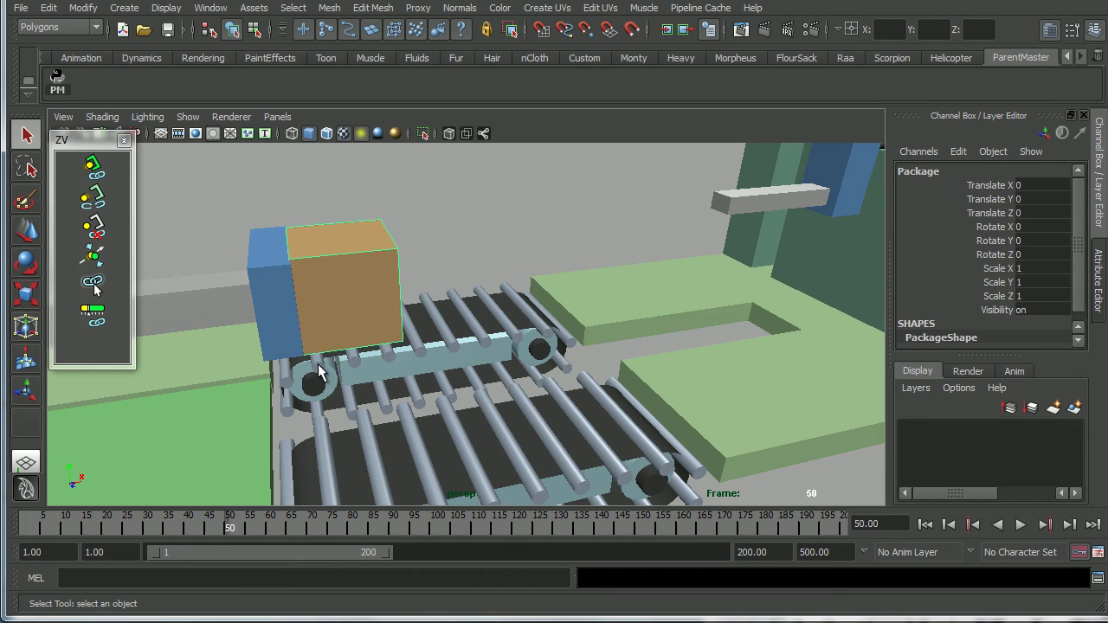
Attach Package to roller cingolo:r3 at frame 50, then play to confirm it rides along
left_click(319, 364, "shift")
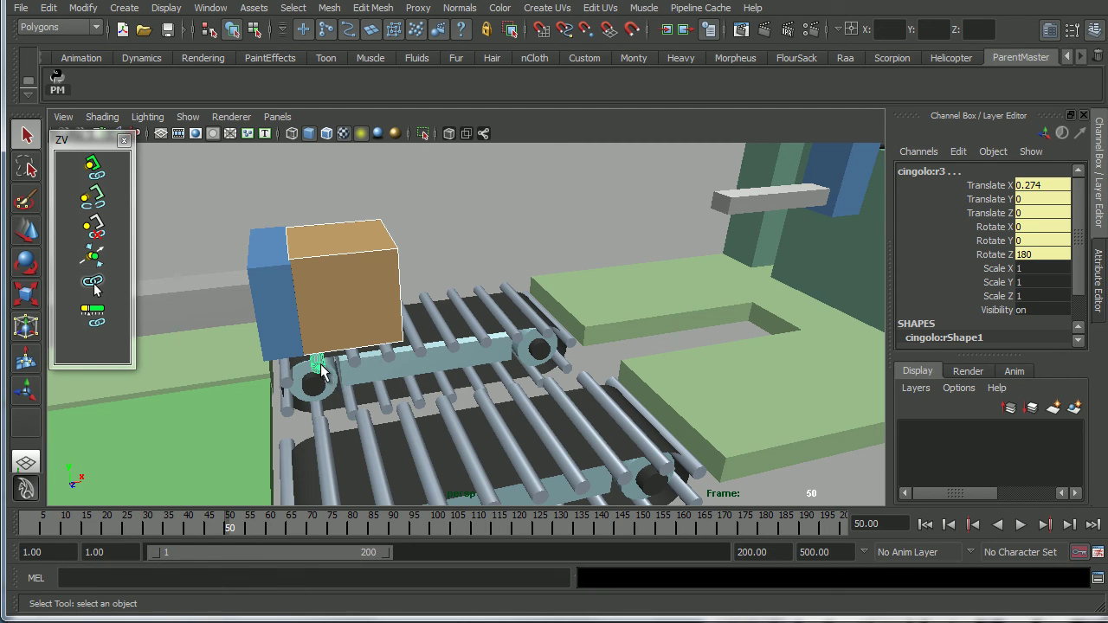
left_click(95, 173)
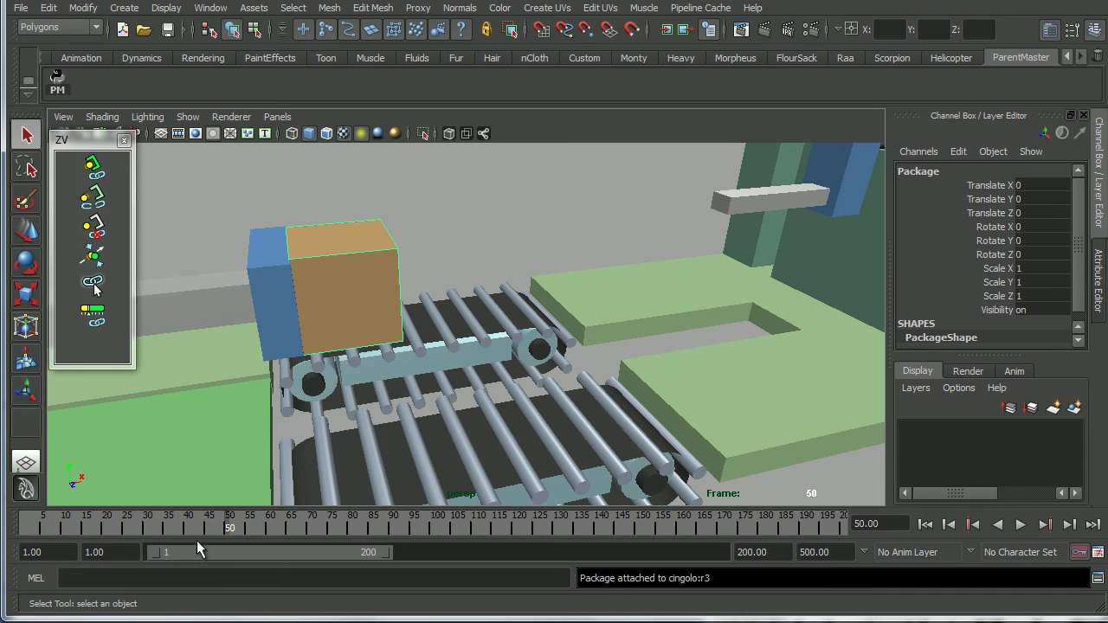
left_click_drag(195, 527, 219, 532)
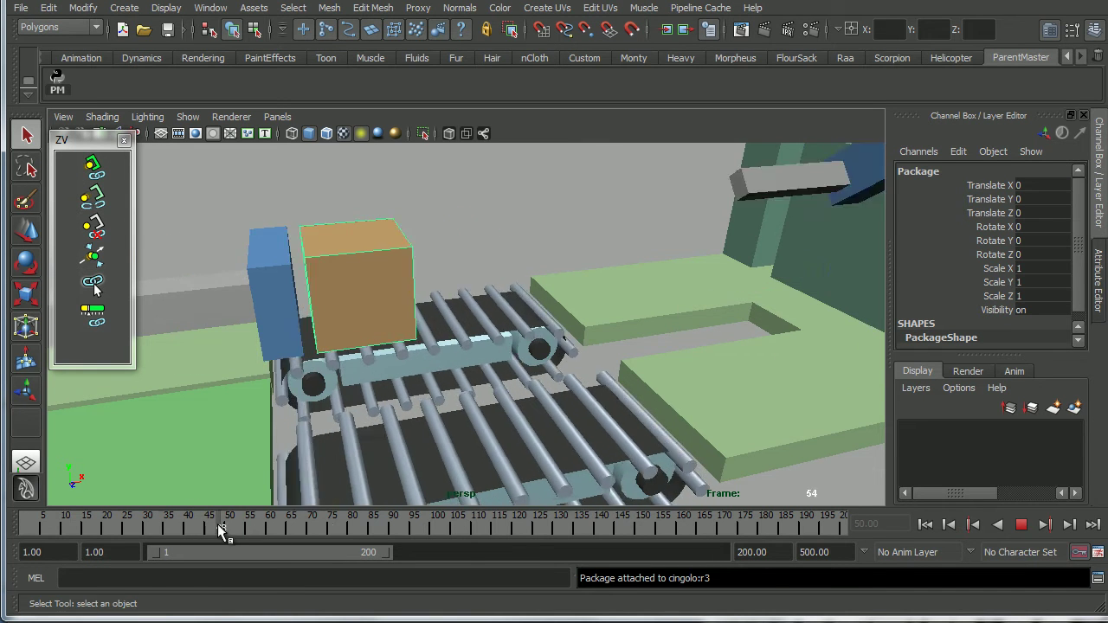
right_click_drag(391, 349, 334, 321, "alt")
left_click_drag(228, 529, 87, 530)
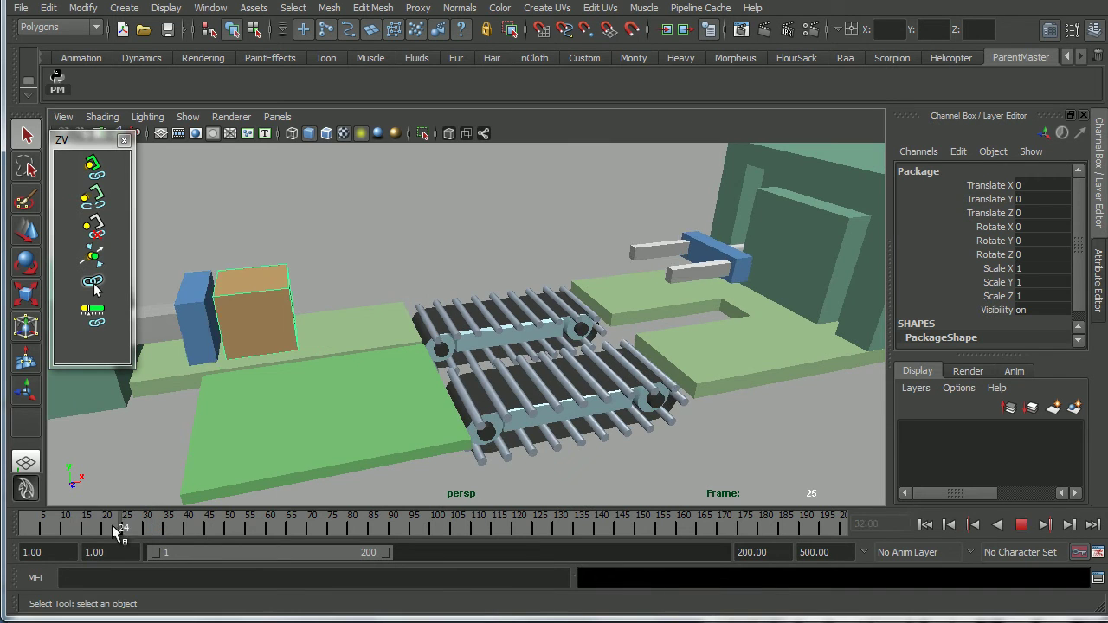
left_click(1021, 524)
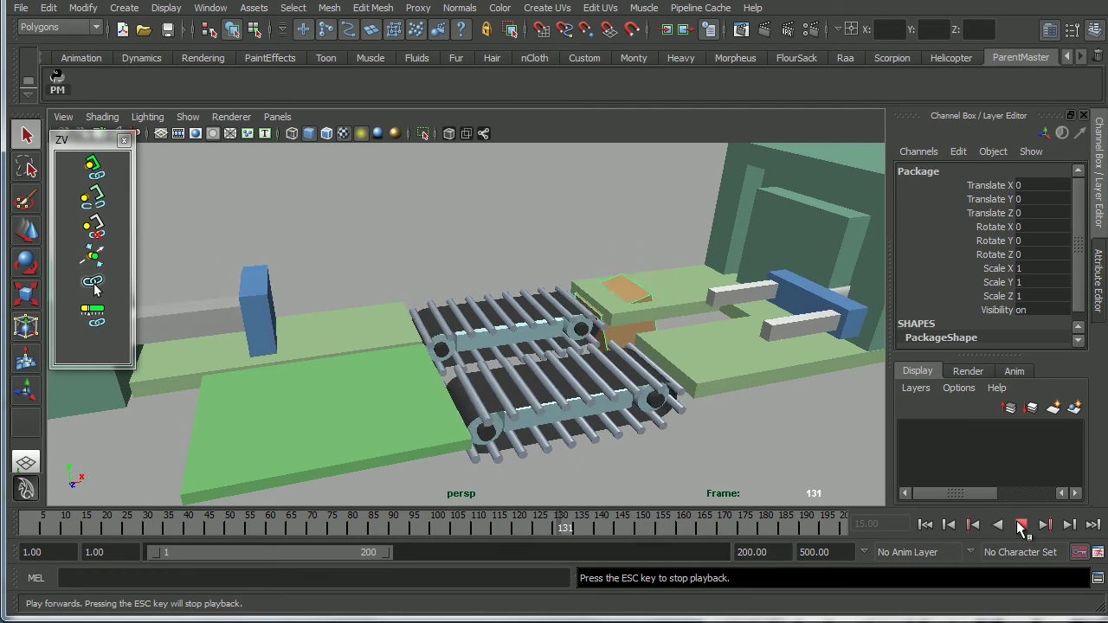
Go back near frame 120, select roller cingolo:r3, and review the pushers retracting
left_click(1021, 525)
left_click_drag(561, 525, 509, 528)
scroll(425, 376, "up", 3)
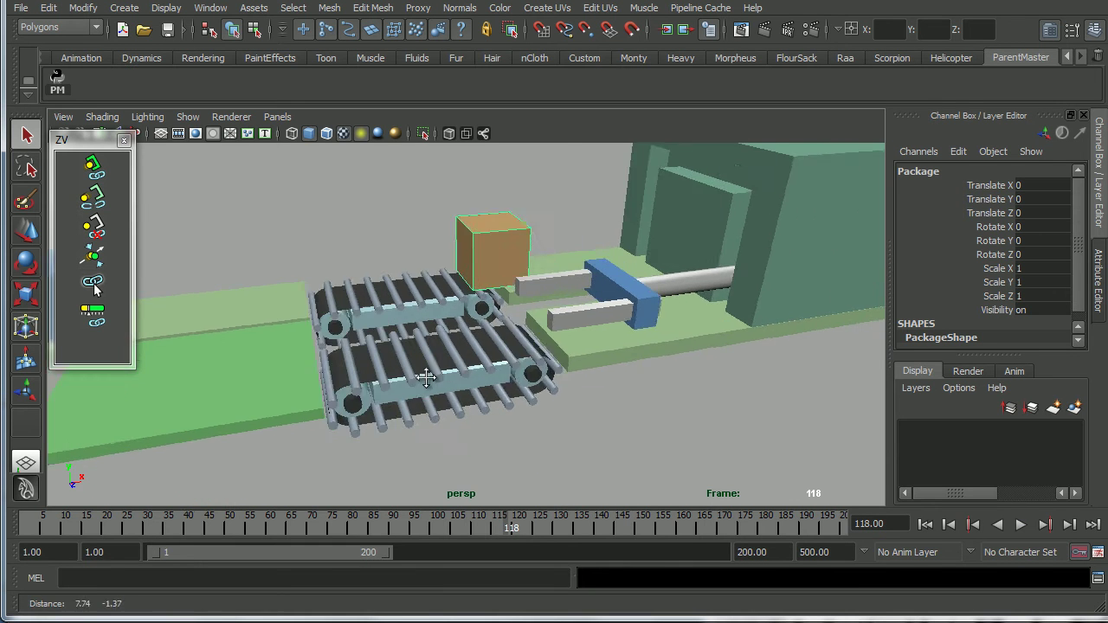
scroll(460, 423, "up", 3)
scroll(514, 379, "up", 3)
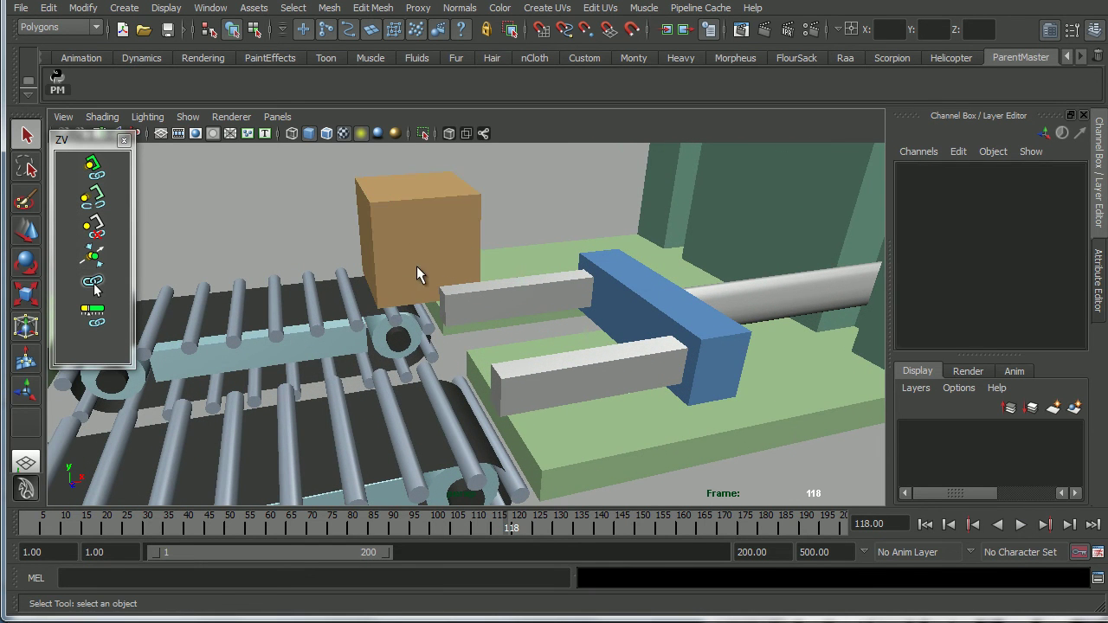
left_click(395, 317)
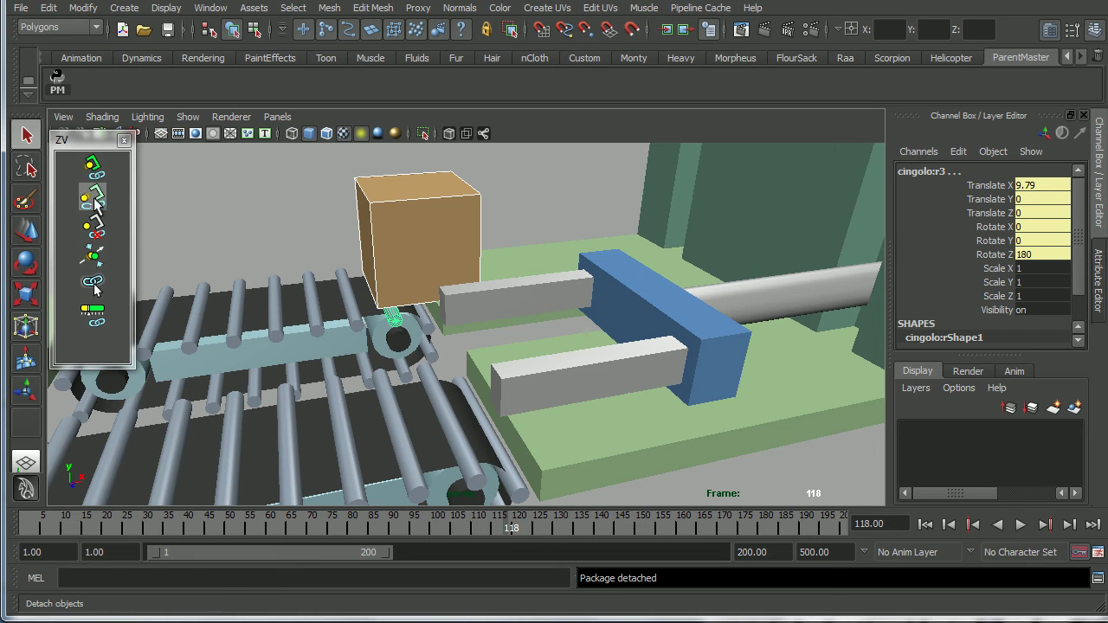
mouse_move(502, 529)
left_mouse_down()
mouse_move(445, 529)
mouse_move(626, 529)
mouse_move(667, 543)
mouse_move(448, 537)
mouse_move(609, 531)
mouse_move(796, 555)
mouse_move(506, 541)
mouse_move(821, 541)
left_mouse_up()
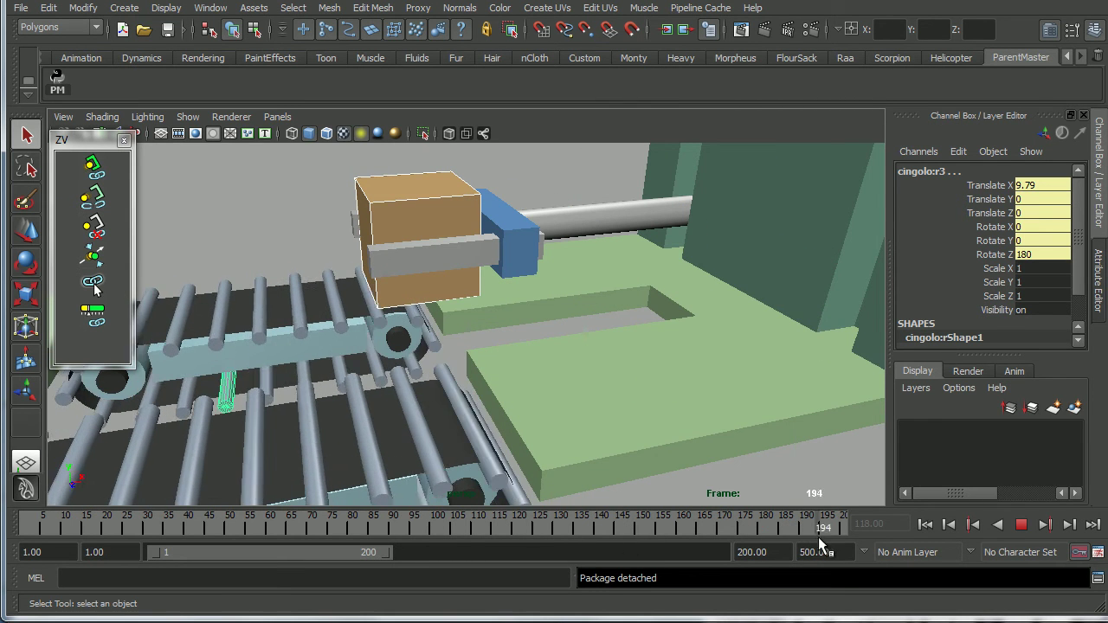
key("Escape")
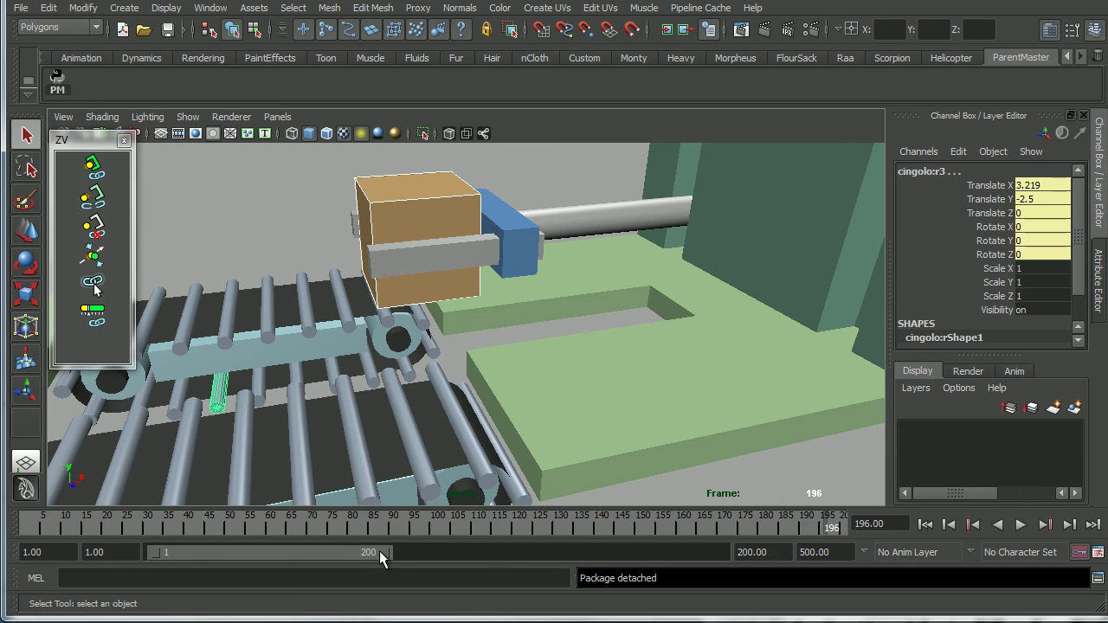
Extend the playback range to frame 413 and play past frame 200
left_click_drag(380, 554, 625, 554)
key("alt+v")
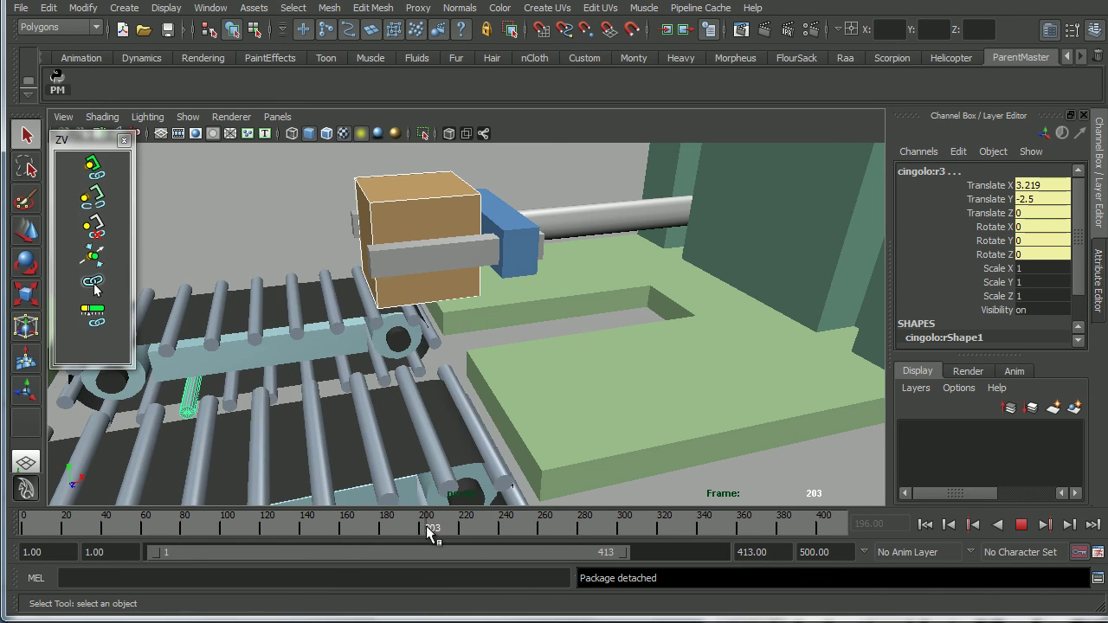
mouse_move(429, 532)
left_mouse_down()
mouse_move(465, 529)
mouse_move(364, 527)
mouse_move(400, 530)
left_mouse_up()
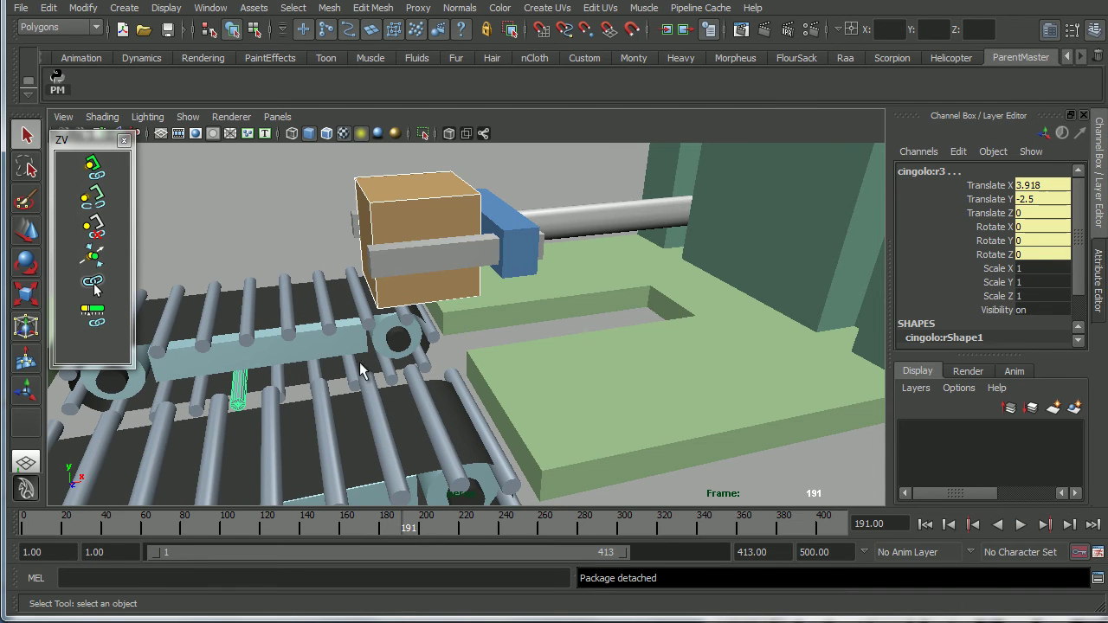
Attach Package to pusher B at frame 191 and scrub forward to confirm it follows
left_click(443, 217)
left_click(508, 229)
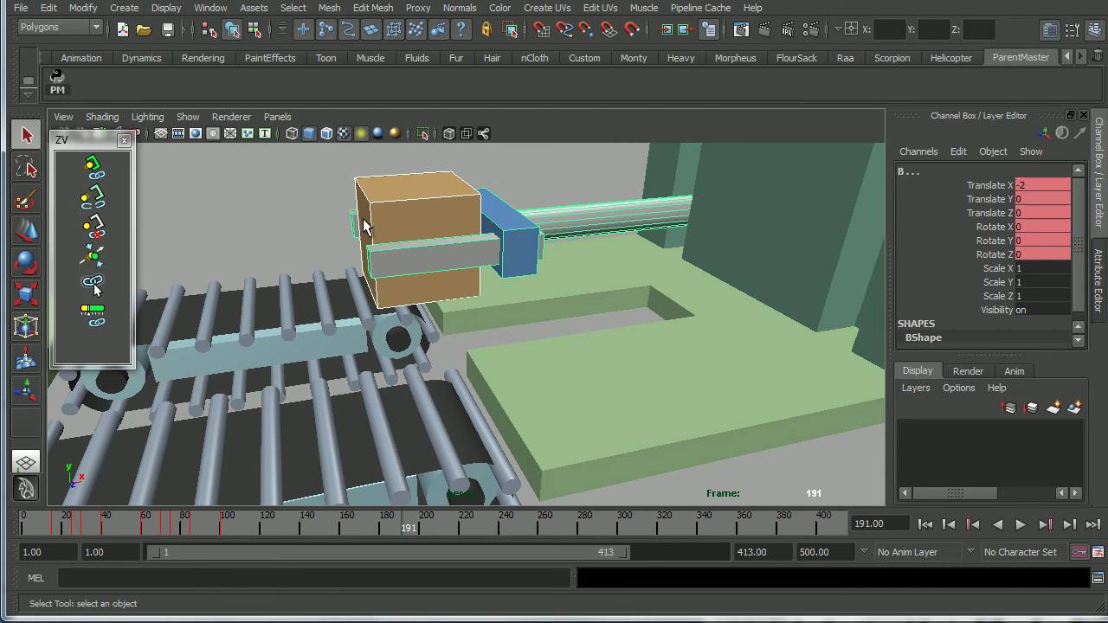
left_click(93, 199)
left_click_drag(412, 533, 517, 530)
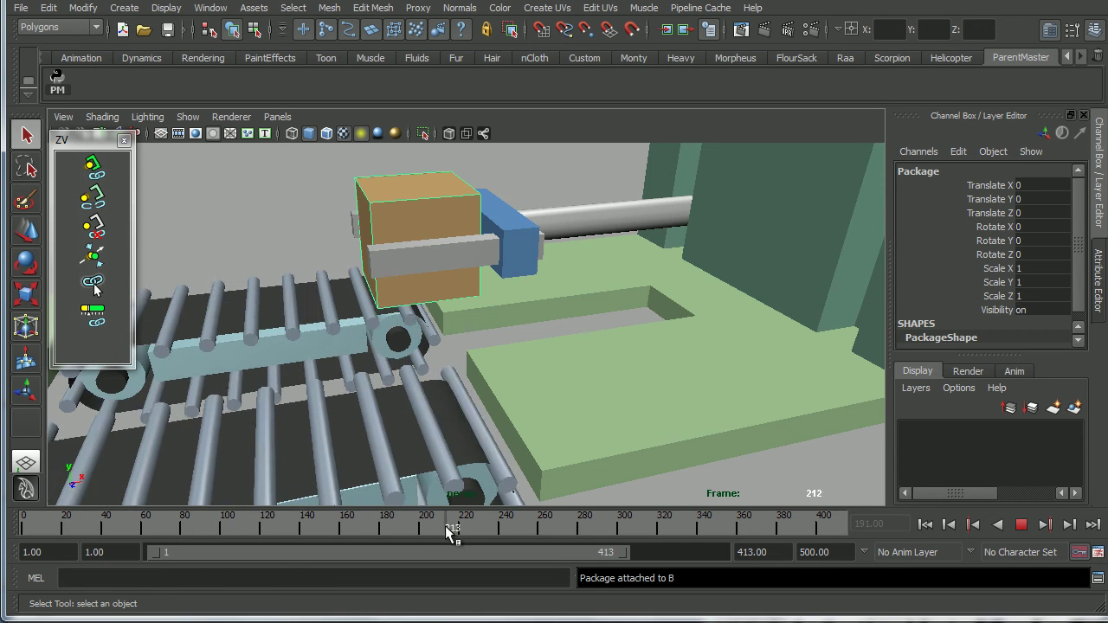
left_click_drag(606, 384, 465, 384, "alt")
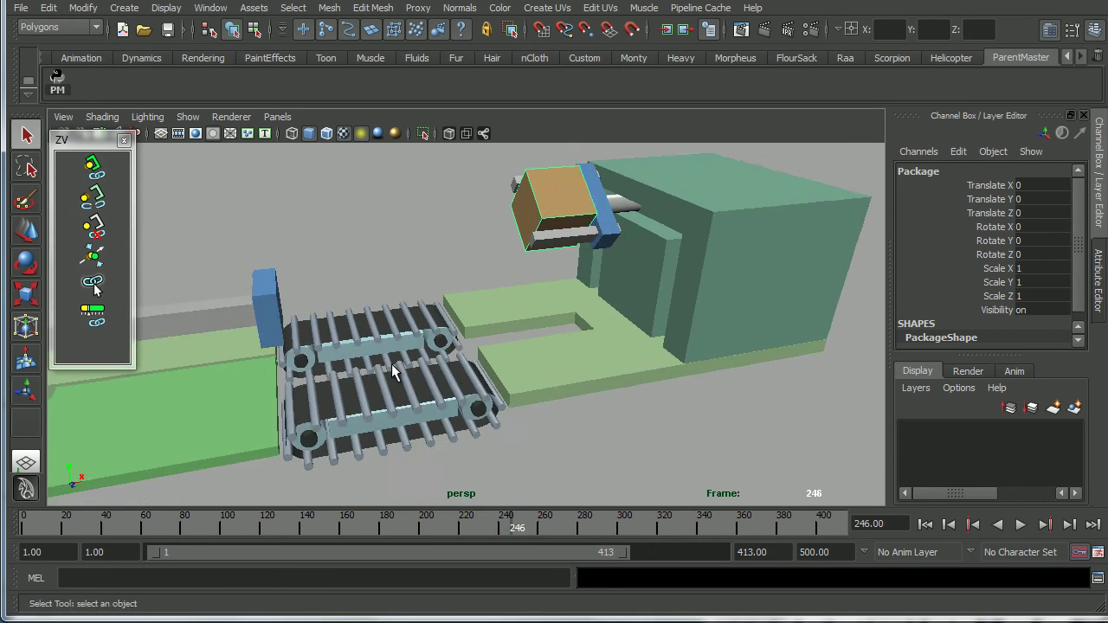
mouse_move(502, 526)
left_mouse_down()
mouse_move(659, 528)
mouse_move(561, 530)
mouse_move(594, 528)
left_mouse_up()
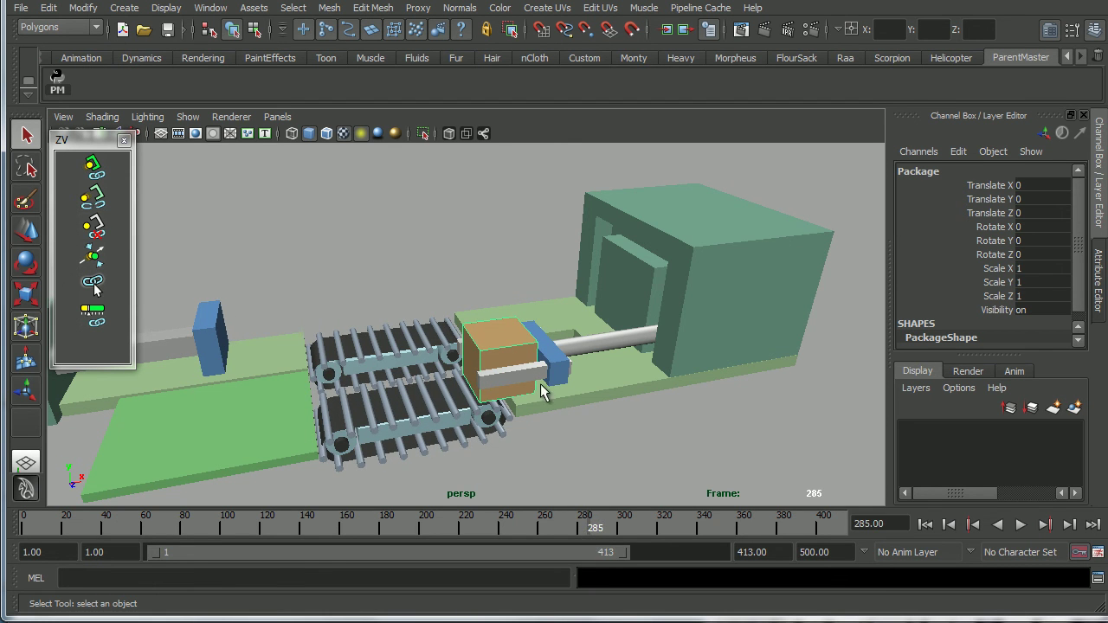
Detach the Package box from pusher B at frame 286
left_click(517, 375)
left_click(477, 350)
left_click(513, 374)
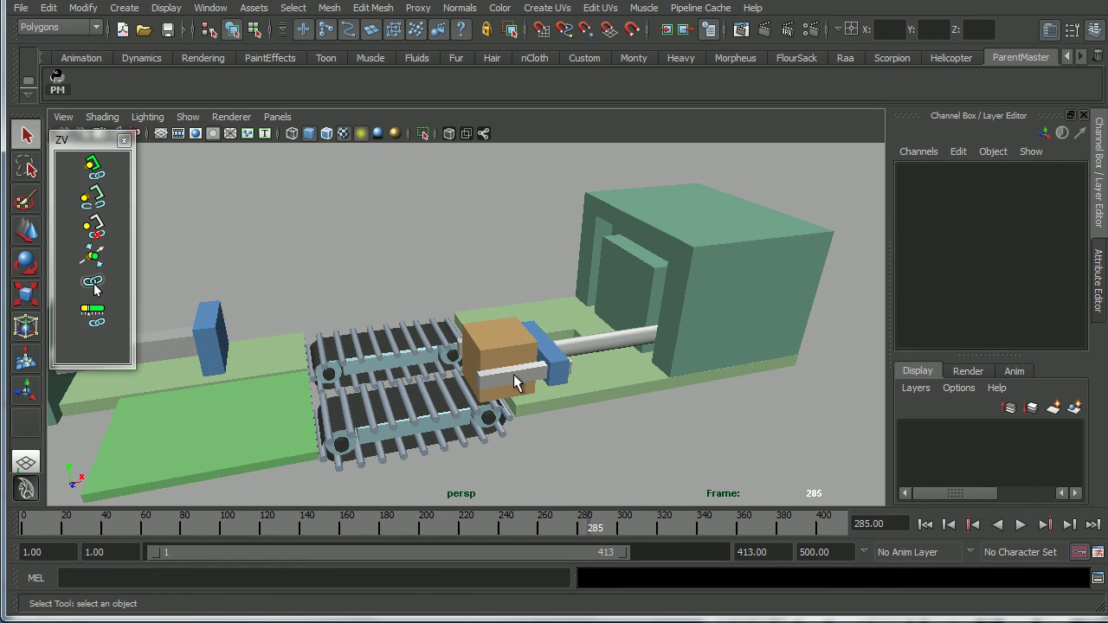
left_click(521, 362)
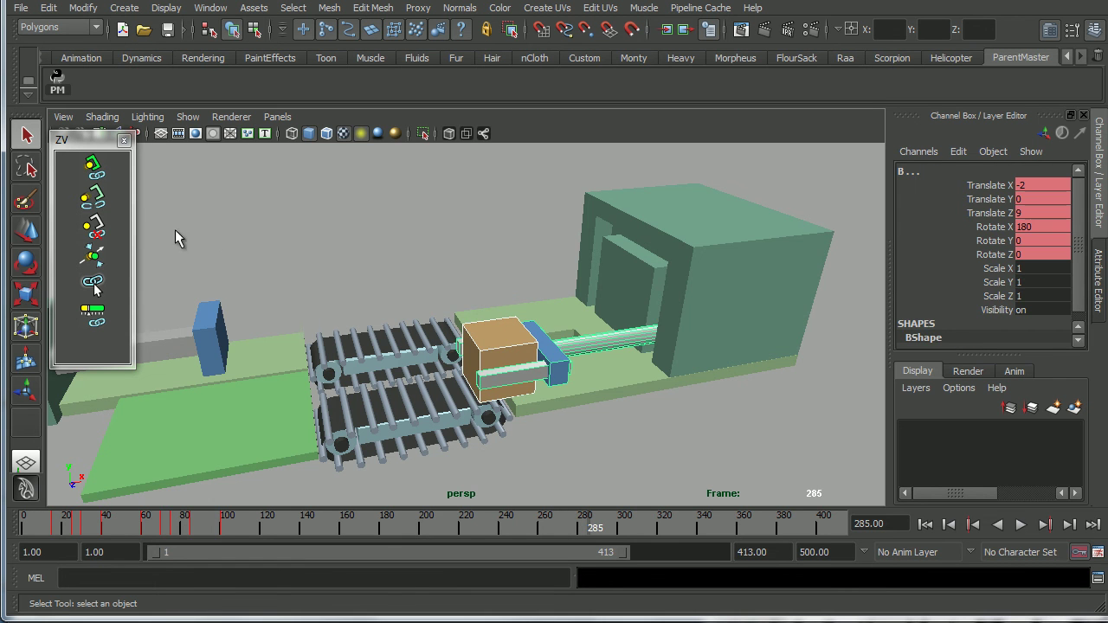
left_click(94, 227)
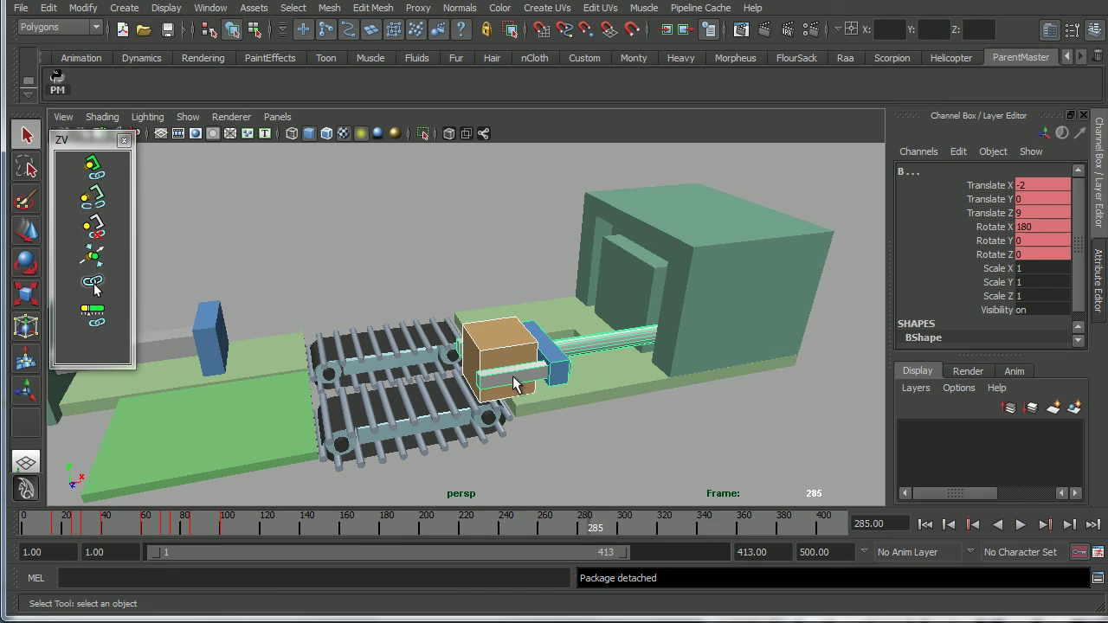
left_click_drag(591, 528, 593, 529)
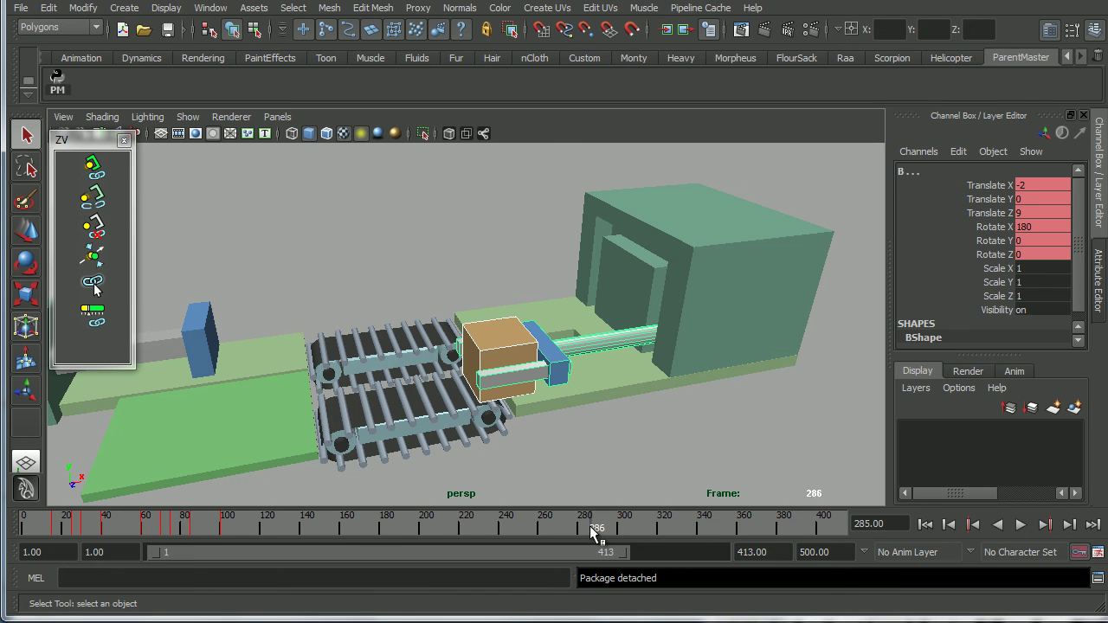
Attach Package to conveyor part cingolo1:r7 and replay from the conveyor start
left_click(499, 335)
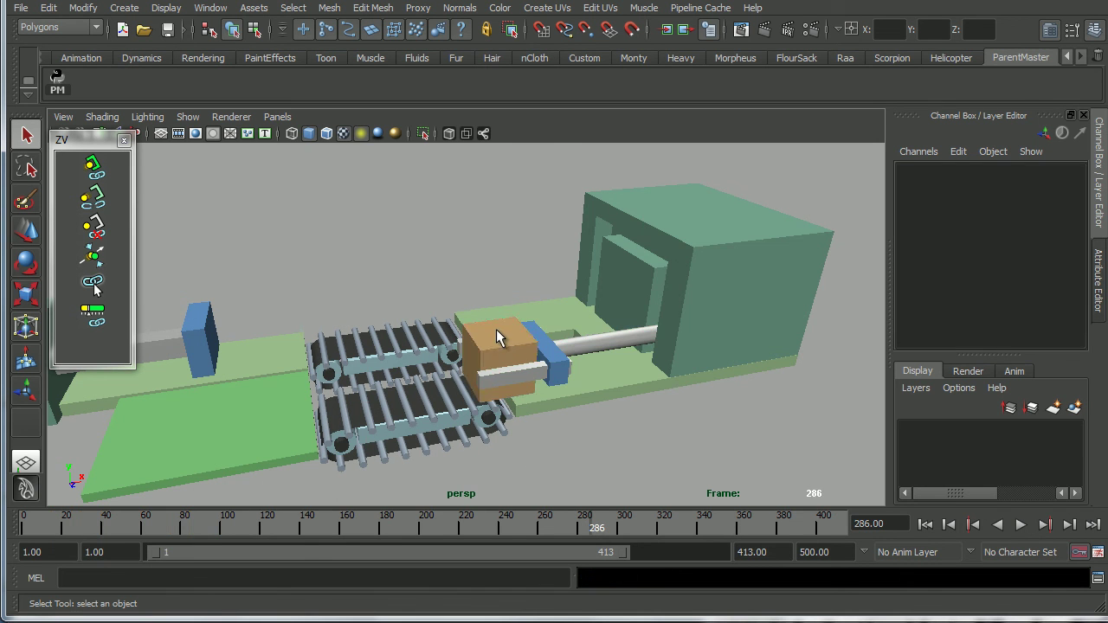
left_click(493, 411)
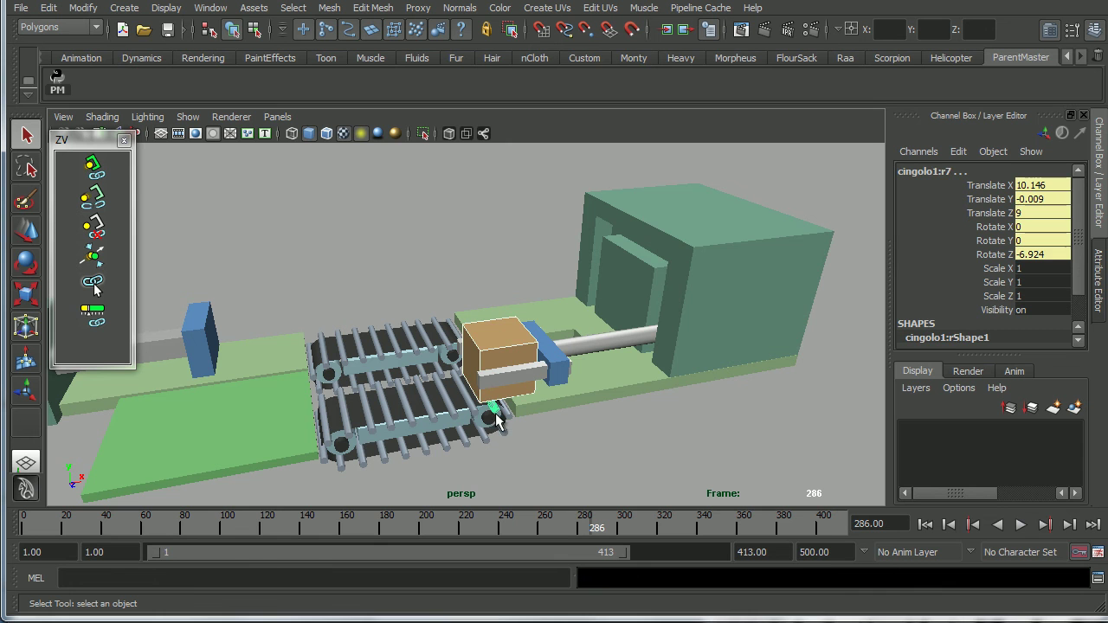
left_click(99, 198)
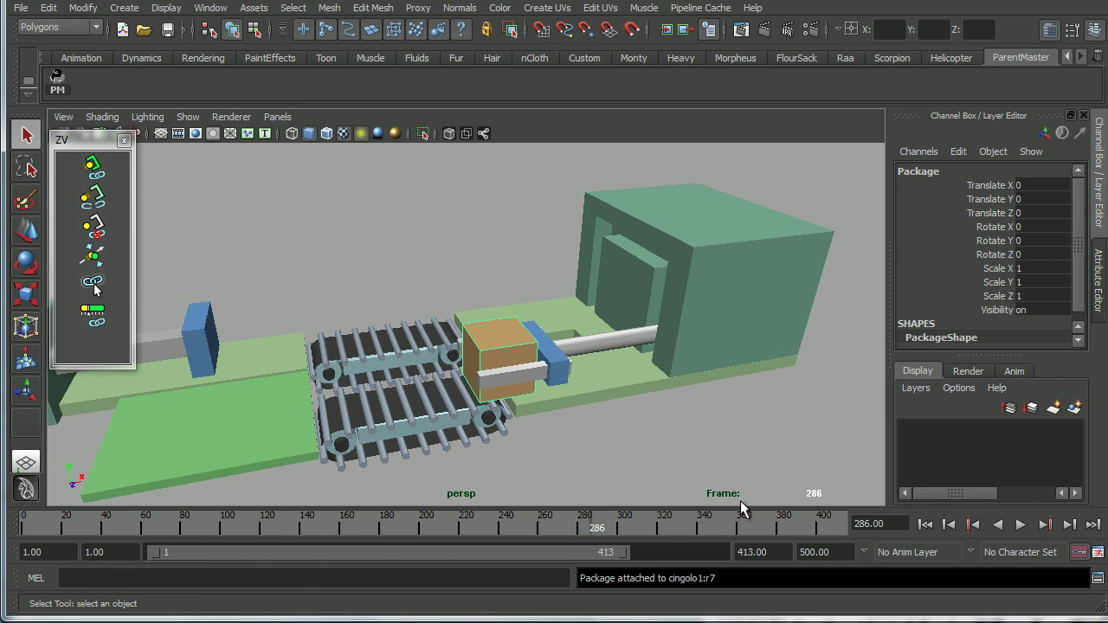
left_click(1019, 525)
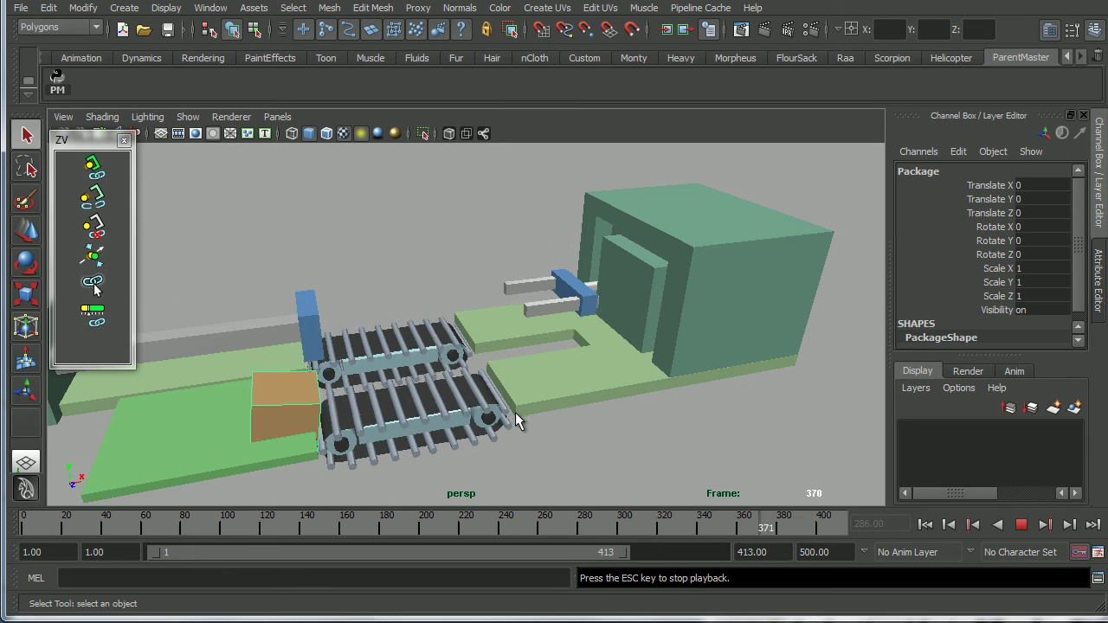
left_click_drag(515, 412, 571, 403, "alt")
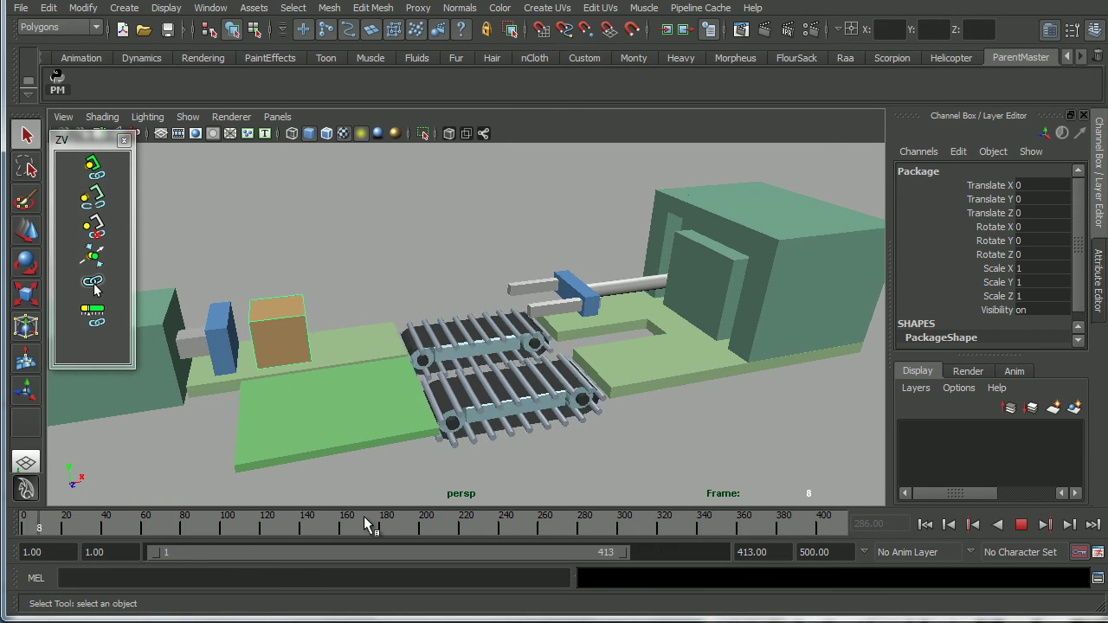
left_click(299, 523)
left_click_drag(299, 526, 13, 528)
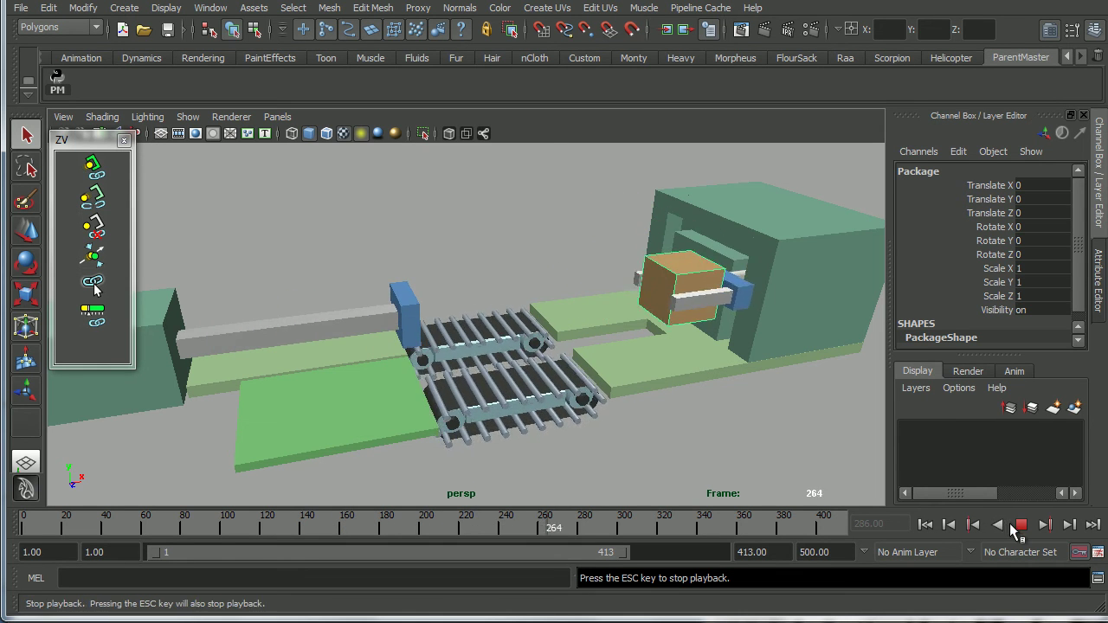
Stop playback and switch to the saved Animation layout with an enlarged Graph Editor
left_click(1022, 525)
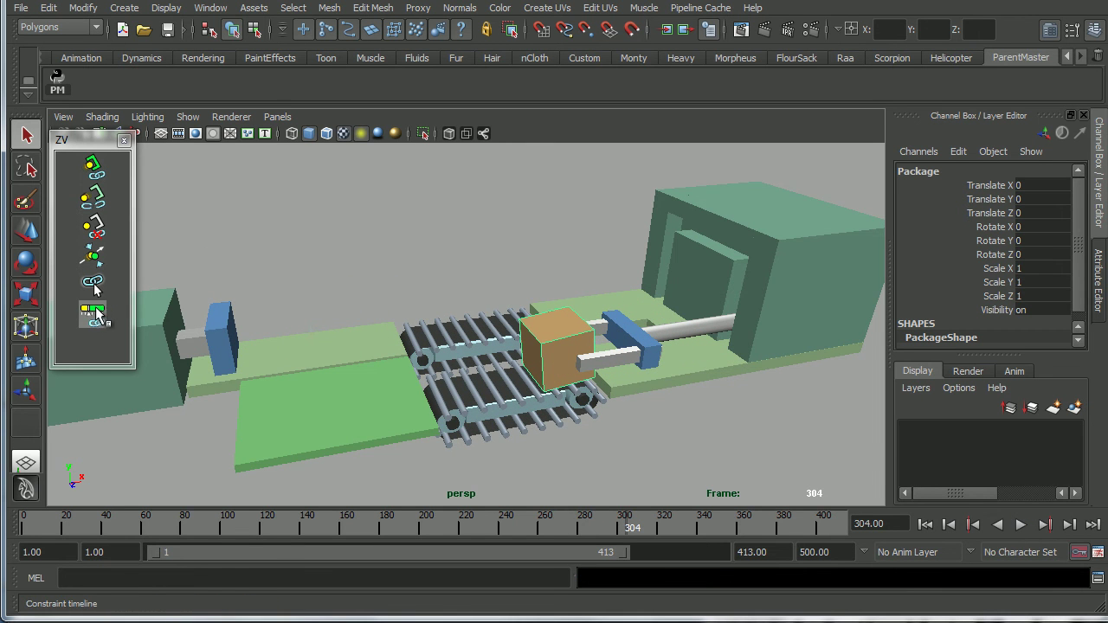
key("space")
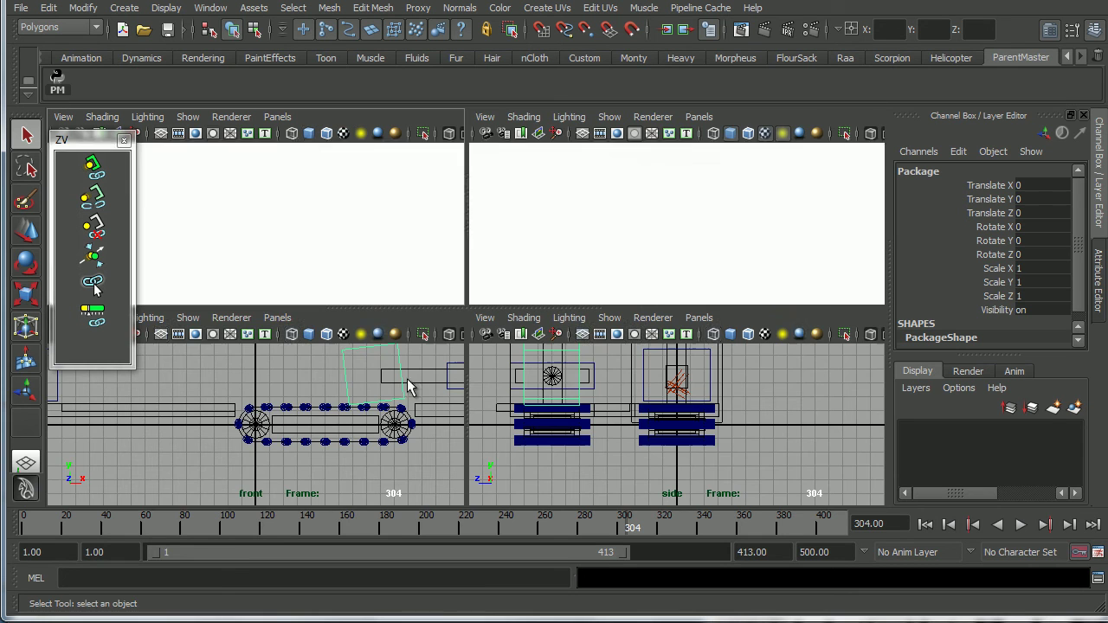
left_click(211, 11)
mouse_move(243, 286)
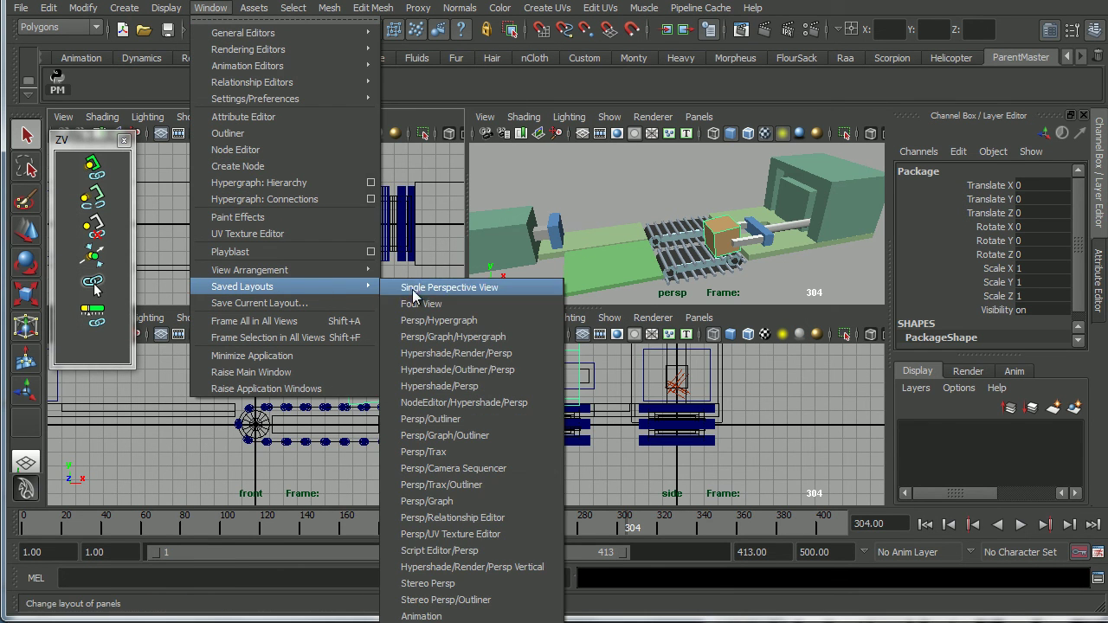
left_click(446, 615)
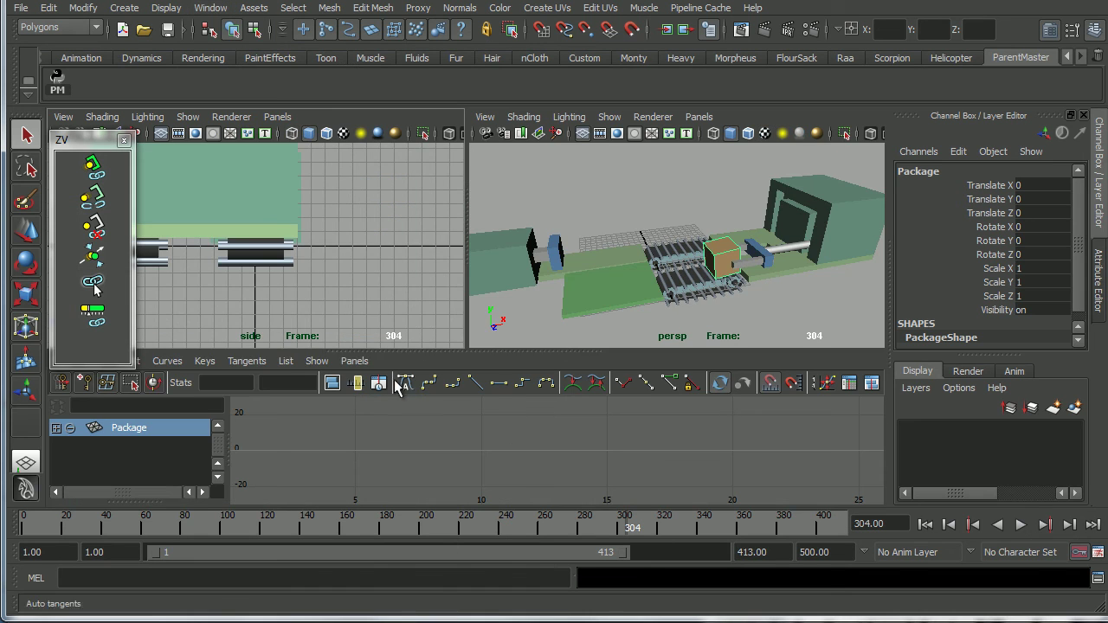
left_click_drag(433, 351, 434, 311)
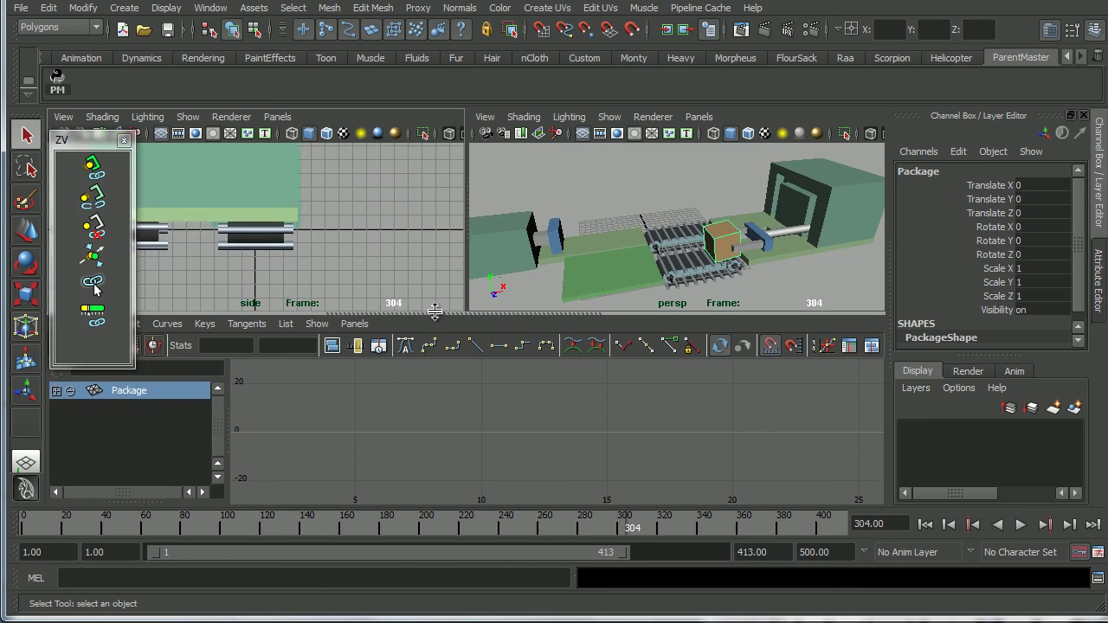
Select Package and its constraint and snap groups with the ZV button
left_click(647, 260)
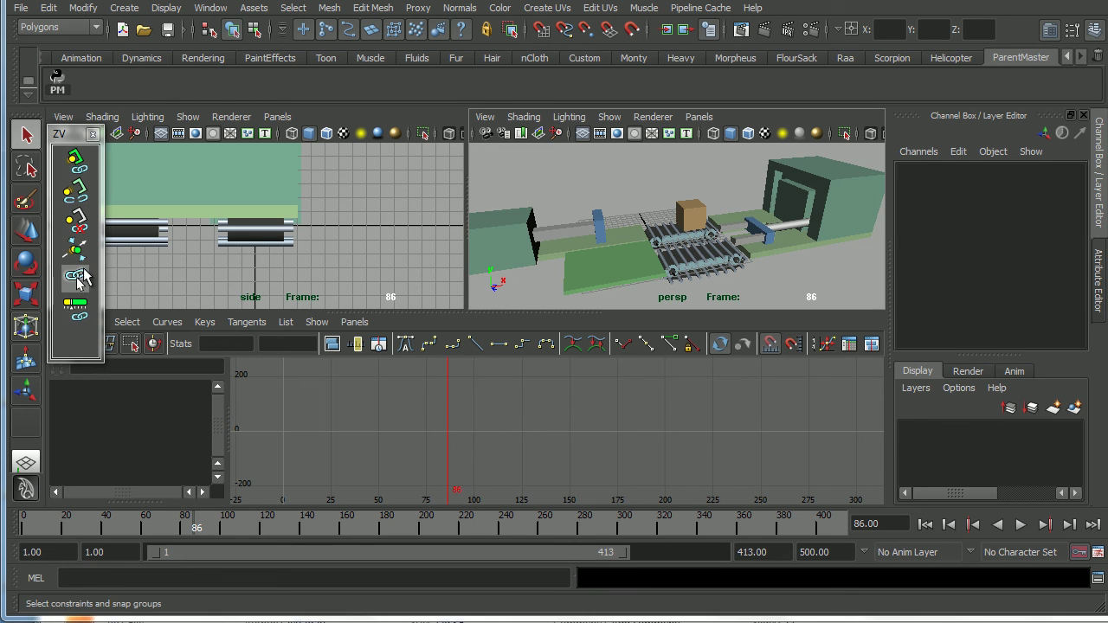
left_click(77, 279)
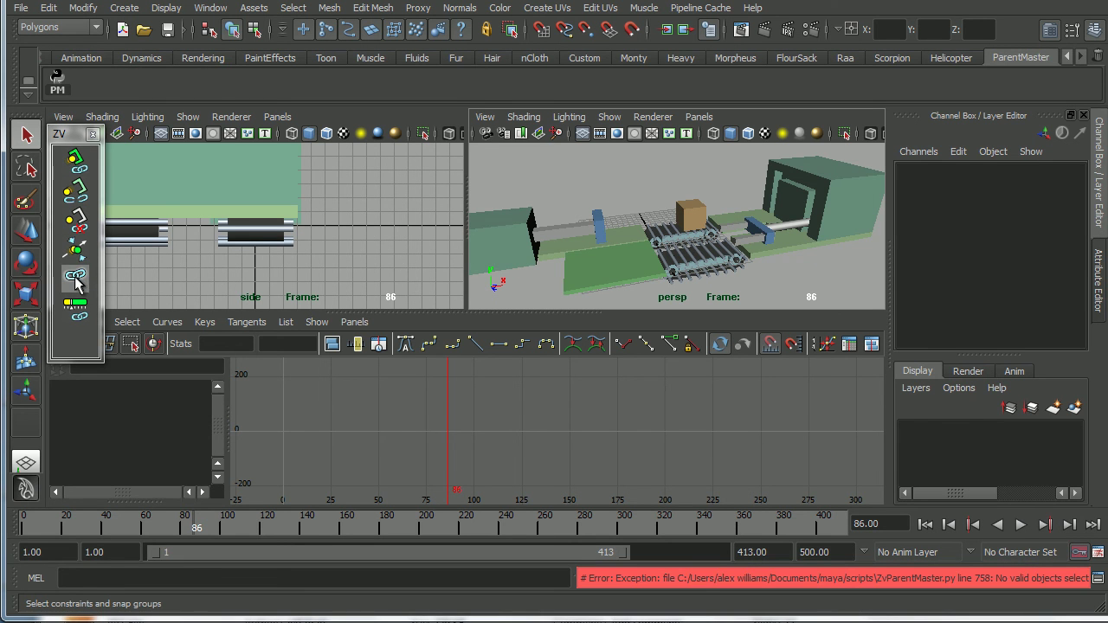
left_click(693, 214)
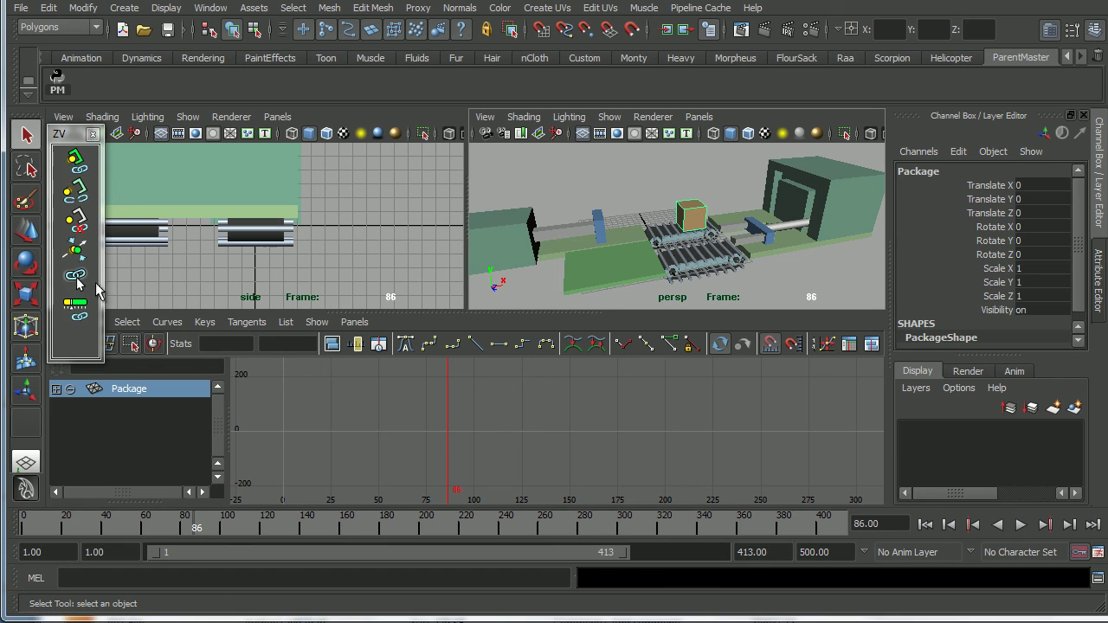
left_click(76, 278)
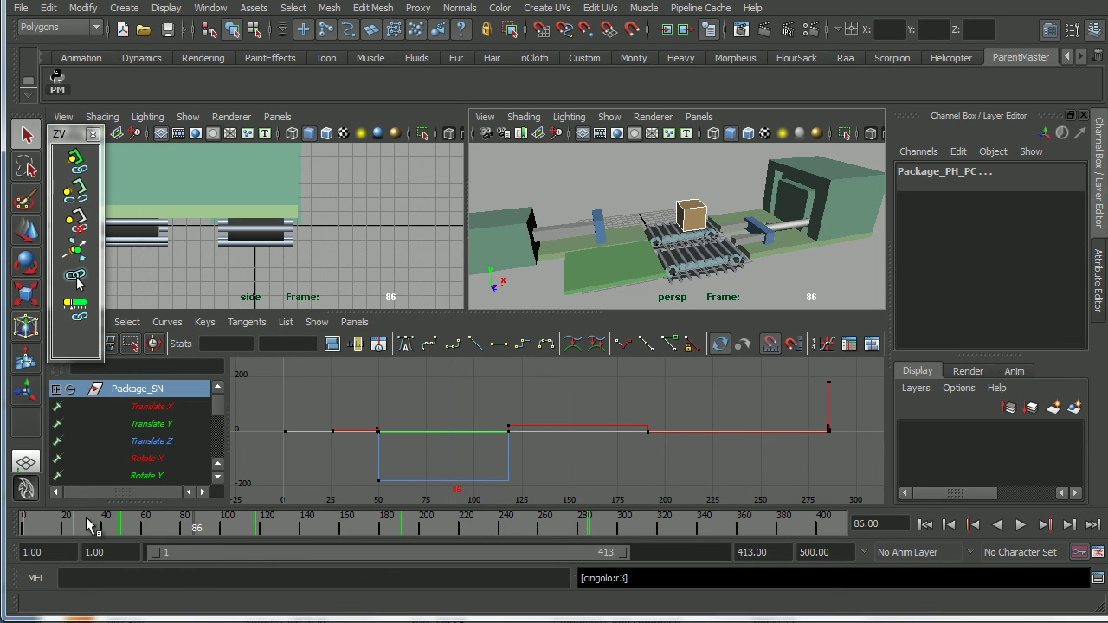
Try shifting the frame 26 key to frame 30, then undo the shift
mouse_move(90, 525)
left_mouse_down()
mouse_move(24, 530)
mouse_move(80, 531)
left_mouse_up()
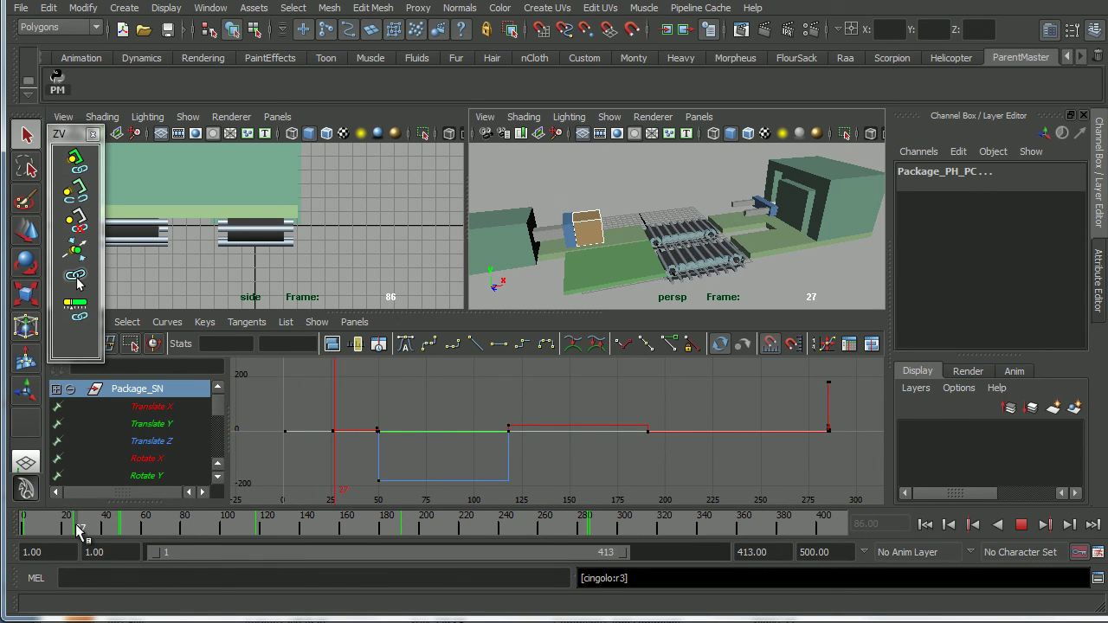
left_click_drag(299, 423, 339, 463)
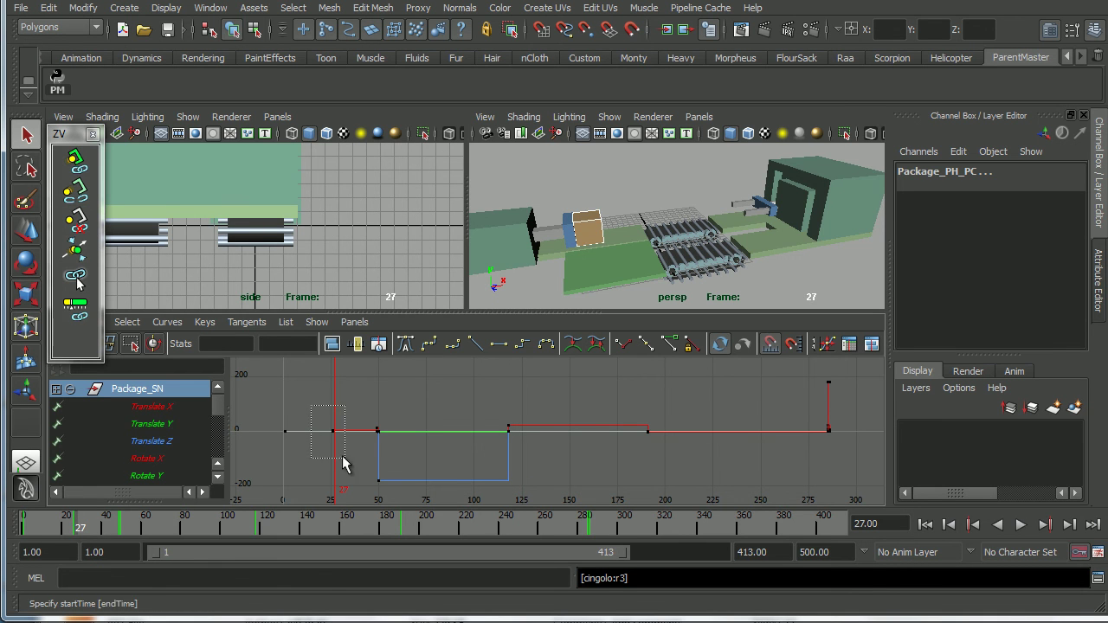
key("w")
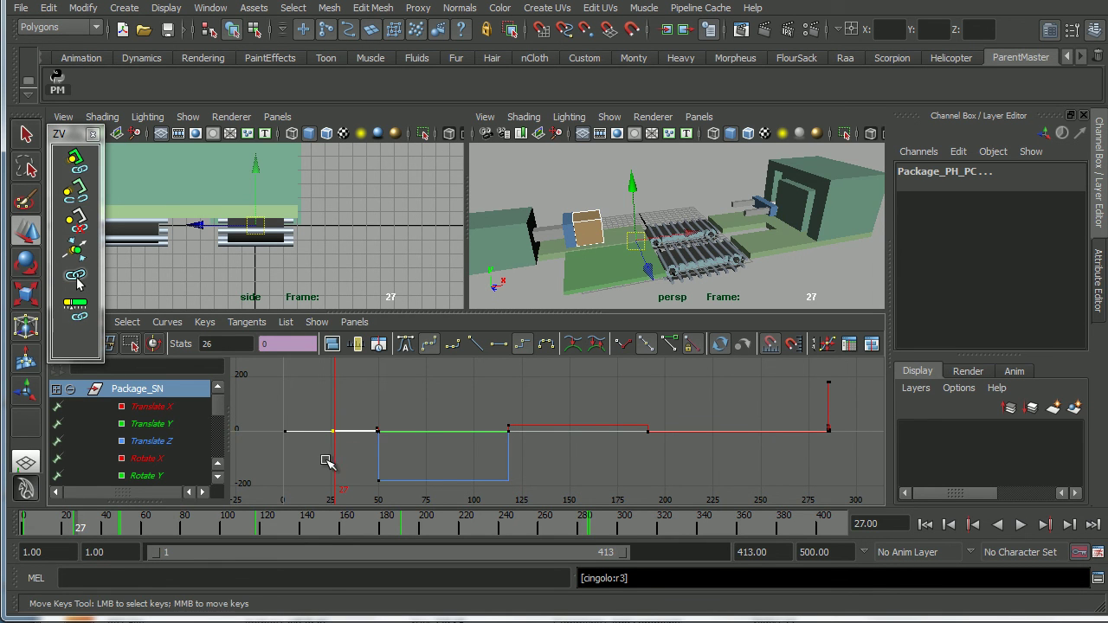
middle_click_drag(320, 455, 342, 459)
key("alt+v")
left_click_drag(80, 530, 85, 530)
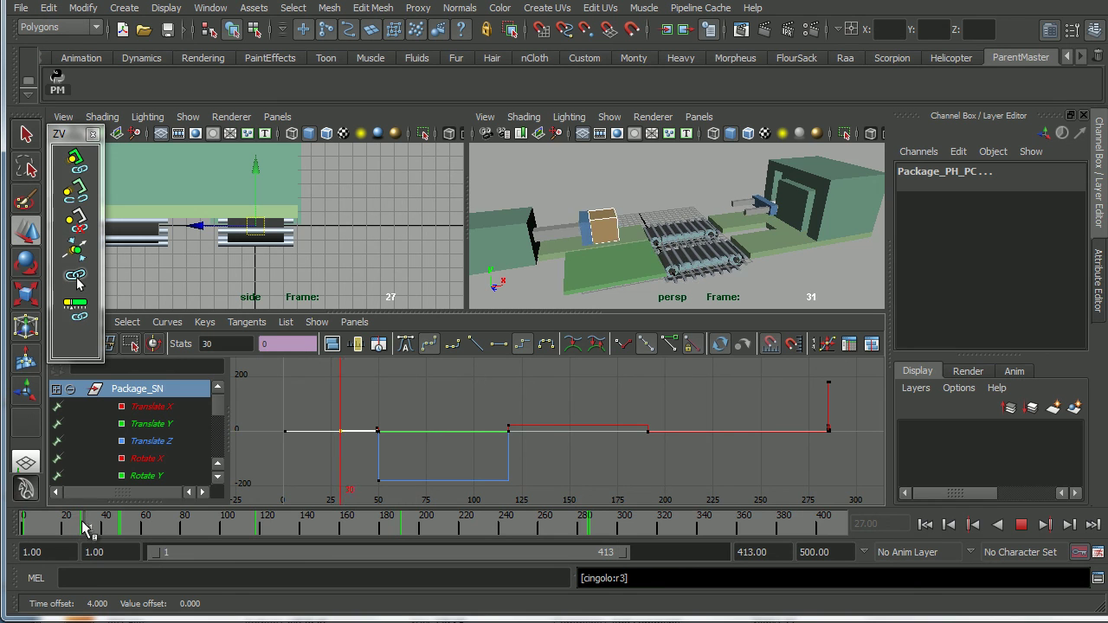
left_click_drag(87, 530, 82, 528)
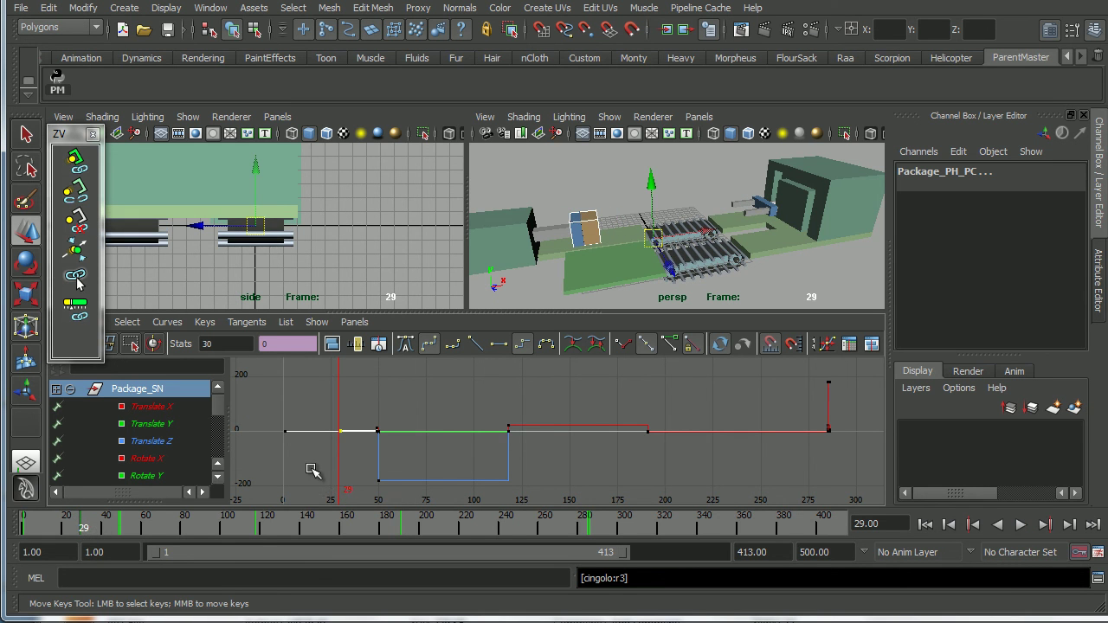
key("ctrl+z")
key("ctrl+z")
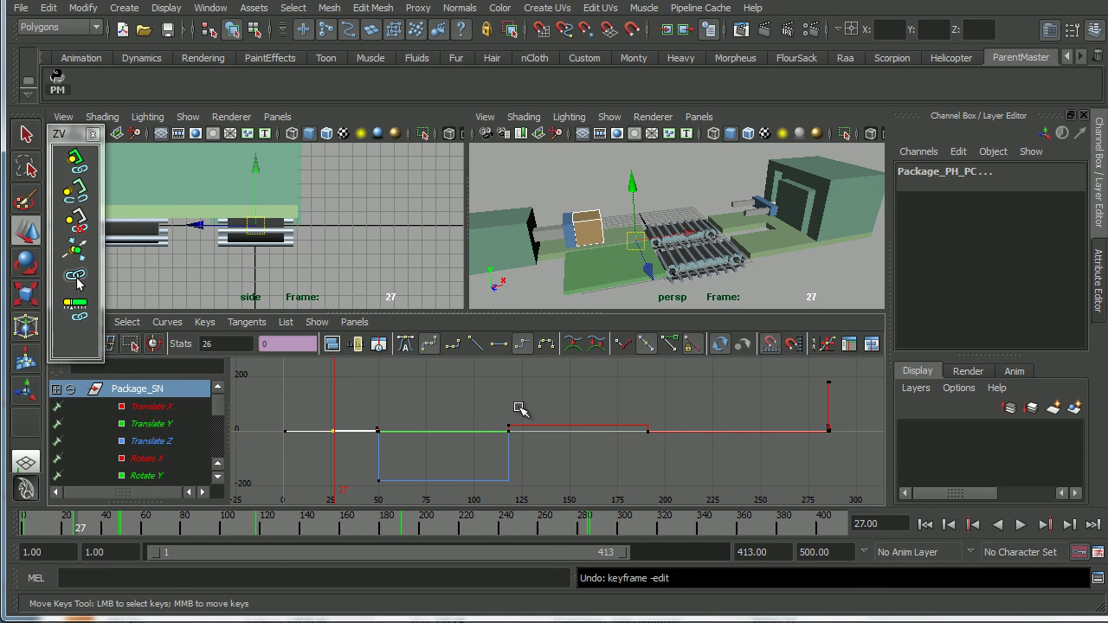
Isolate the Package_SN Translate X curve and raise its frame 26 key to 3.483
left_click(191, 407)
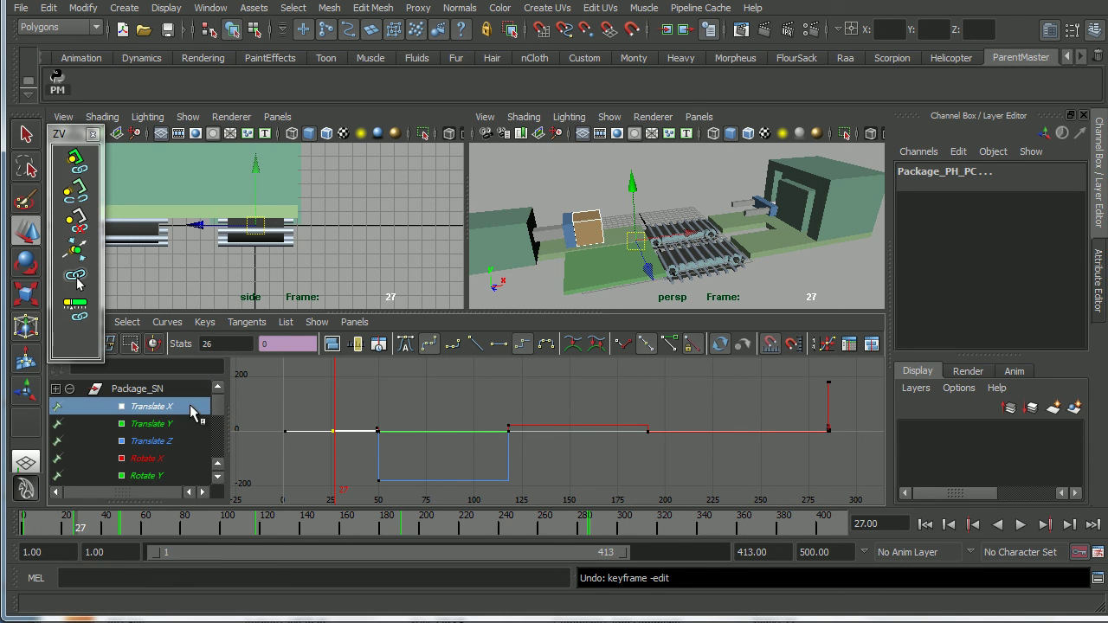
key("f")
left_click_drag(320, 443, 339, 459)
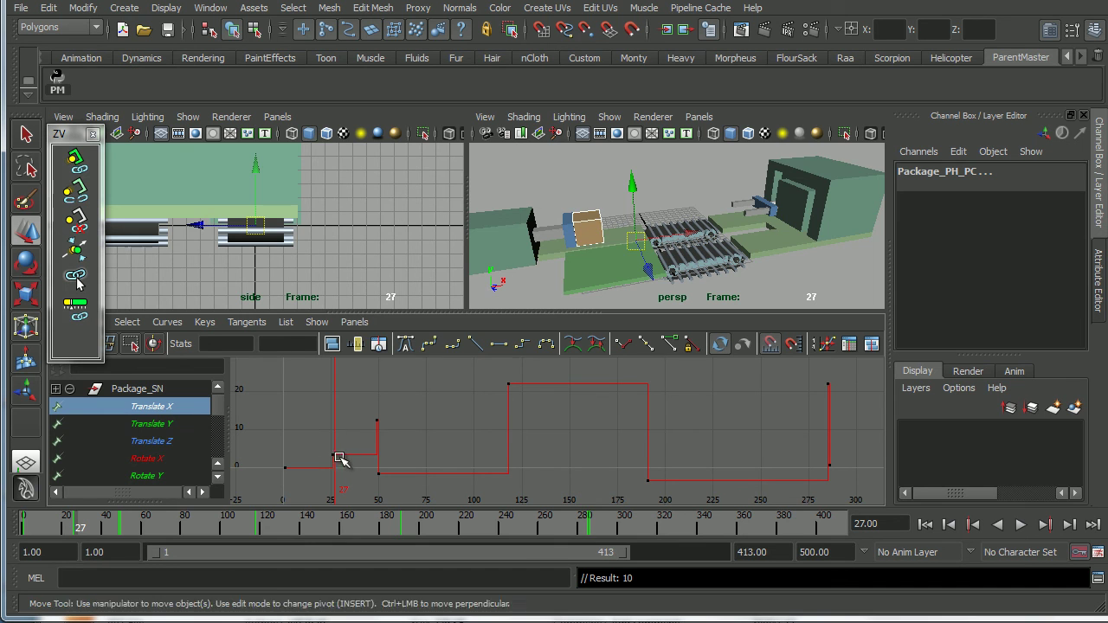
mouse_move(321, 463)
middle_mouse_down()
mouse_move(321, 482)
mouse_move(321, 440)
mouse_move(317, 458)
middle_mouse_up()
key("ctrl+z")
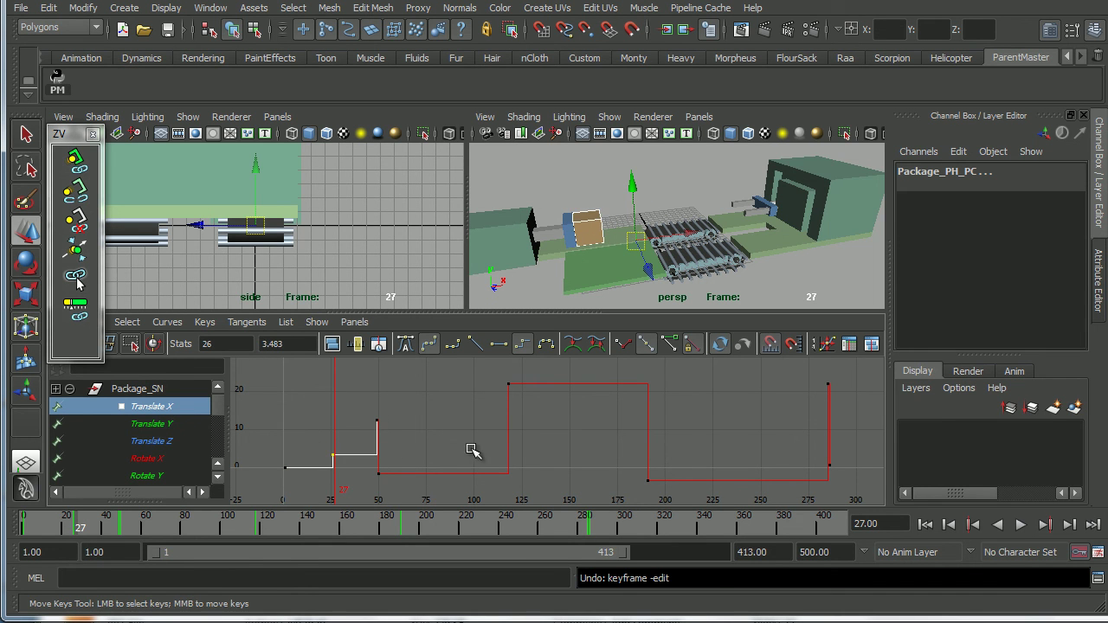
middle_click_drag(470, 450, 488, 435, "alt")
right_click_drag(488, 435, 453, 438, "alt")
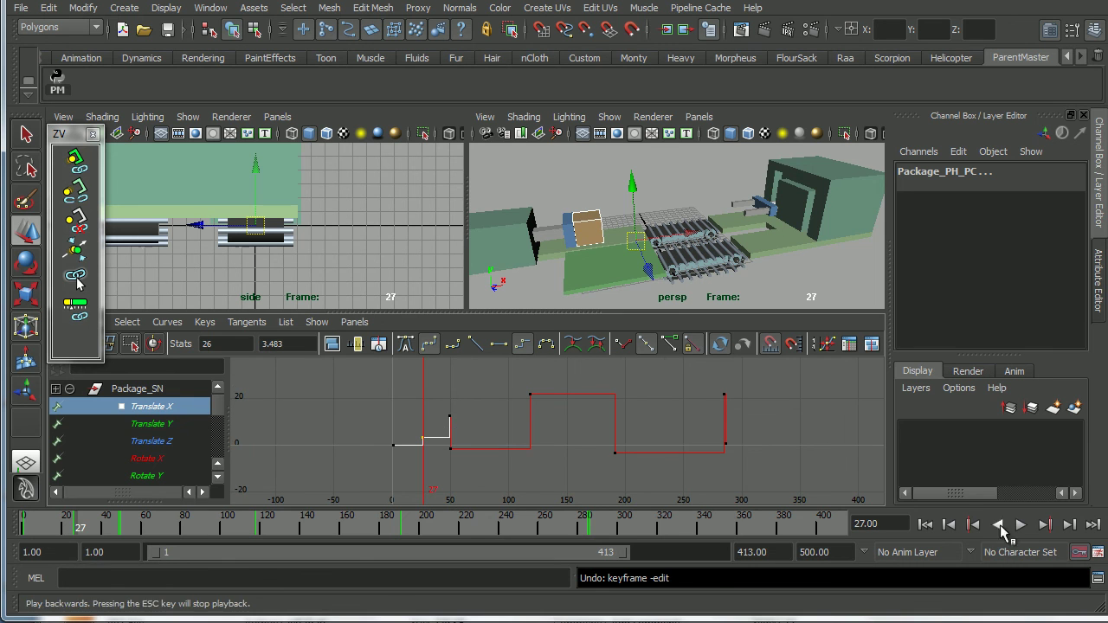
Play back the edited Translate X animation and stop at frame 263 with the box inside the machine
left_click(1021, 525)
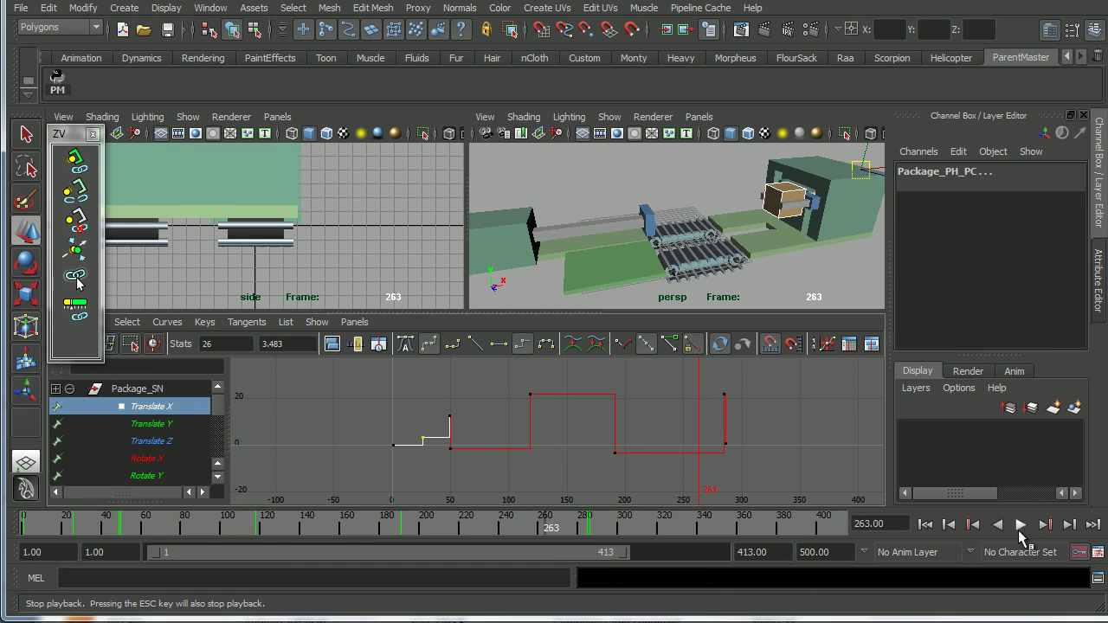
left_click(1020, 526)
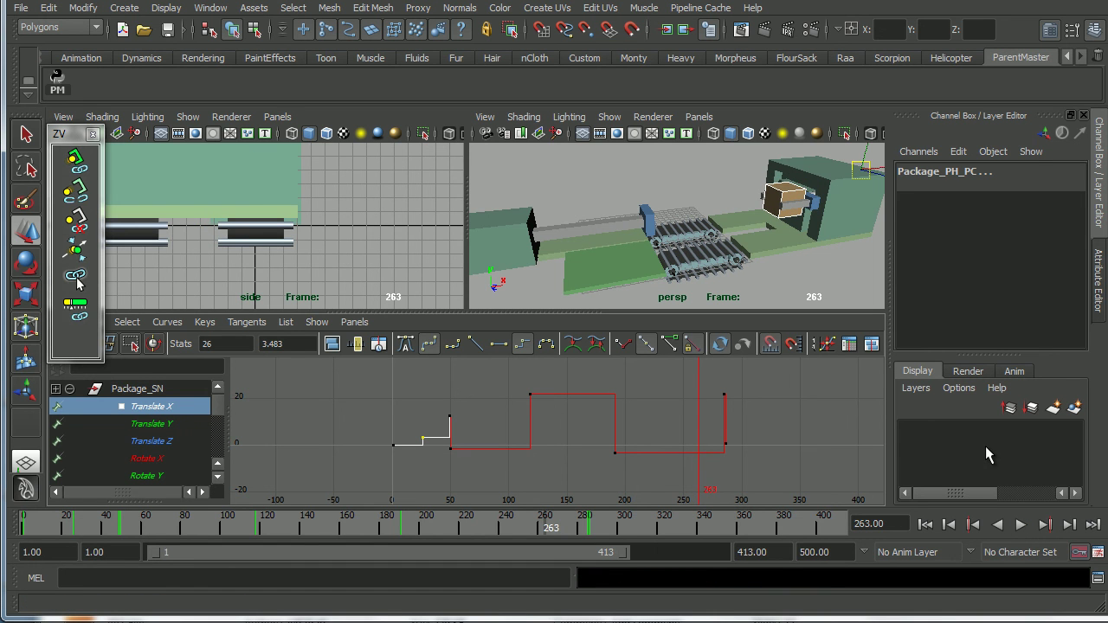